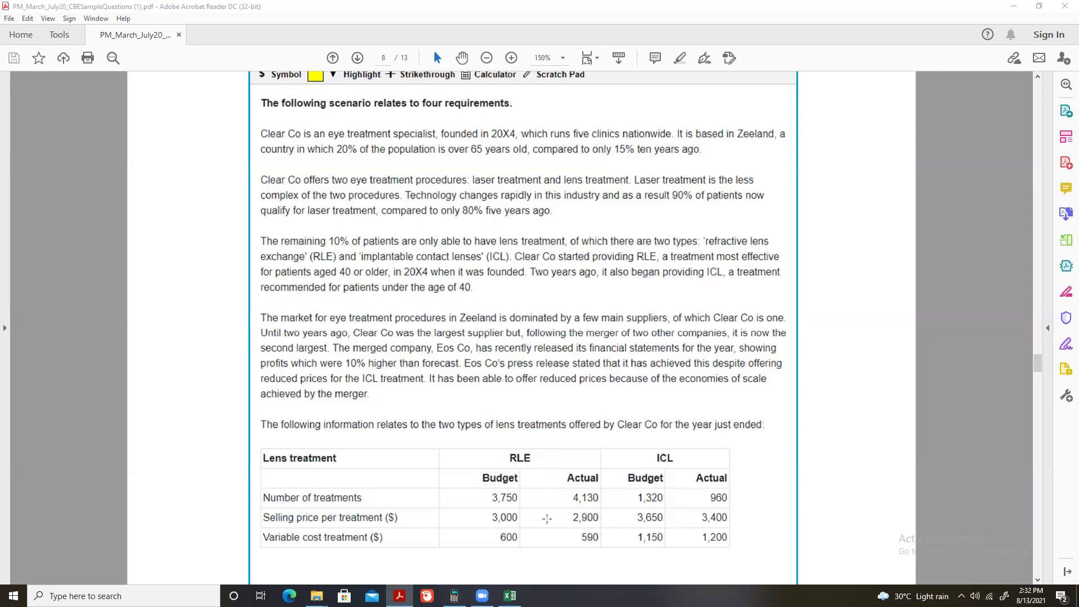
Examine the Scenario 1 requirements at a larger page zoom and the budget and actual figures in the lens treatment table.
scroll(504, 301, "down", 10)
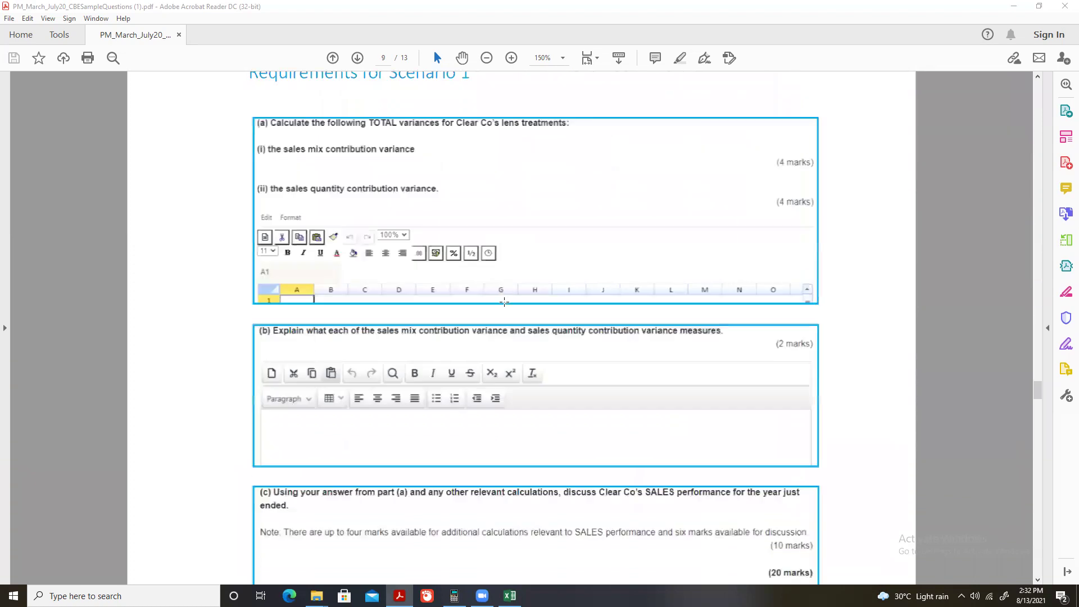
scroll(504, 302, "up", 1)
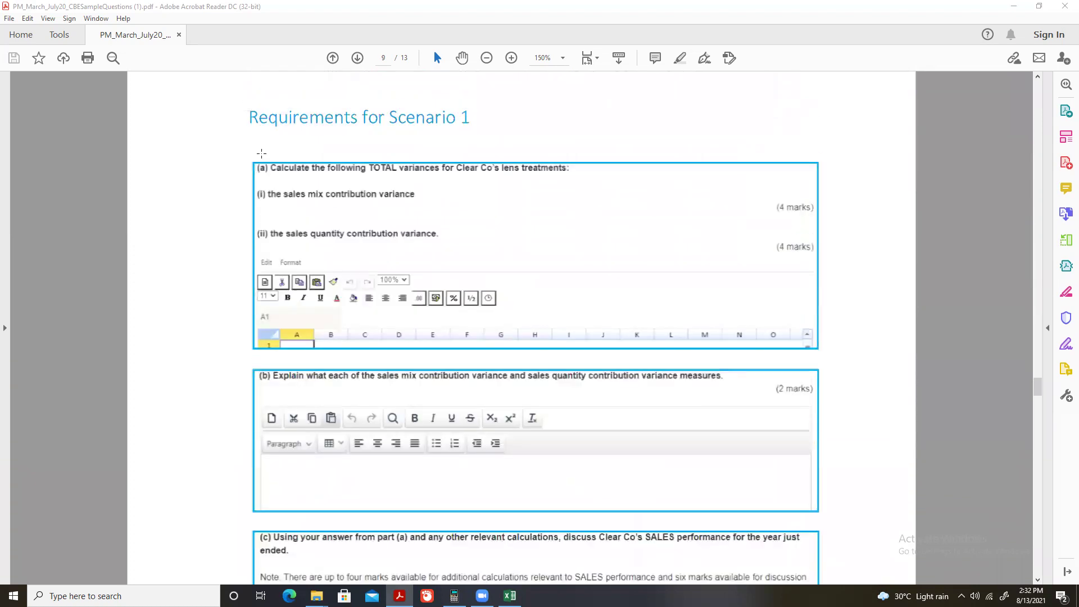
left_click(562, 58)
left_click(609, 335)
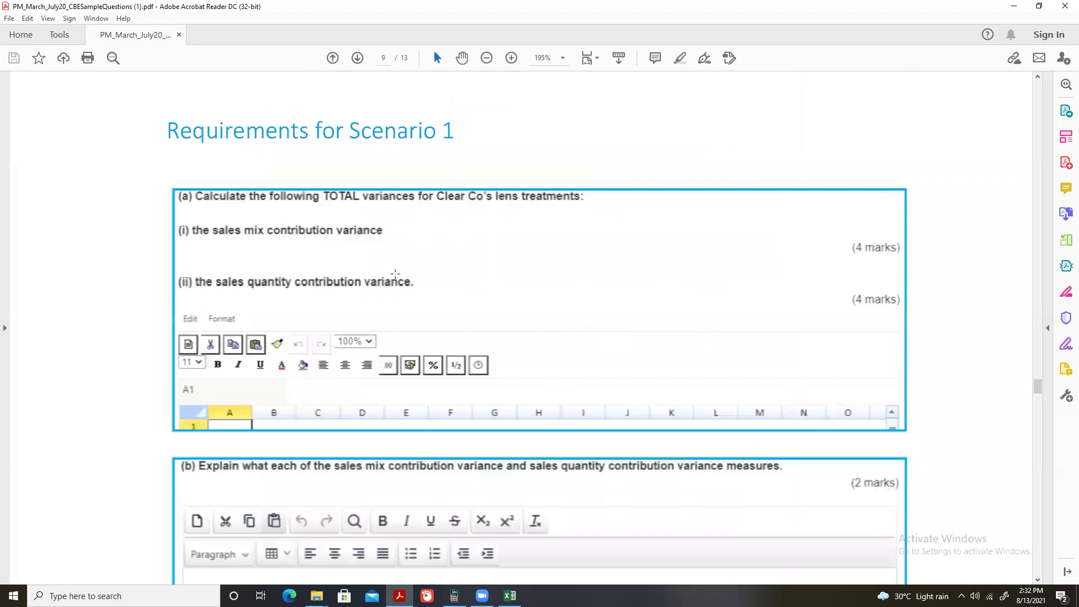
scroll(395, 273, "up", 10)
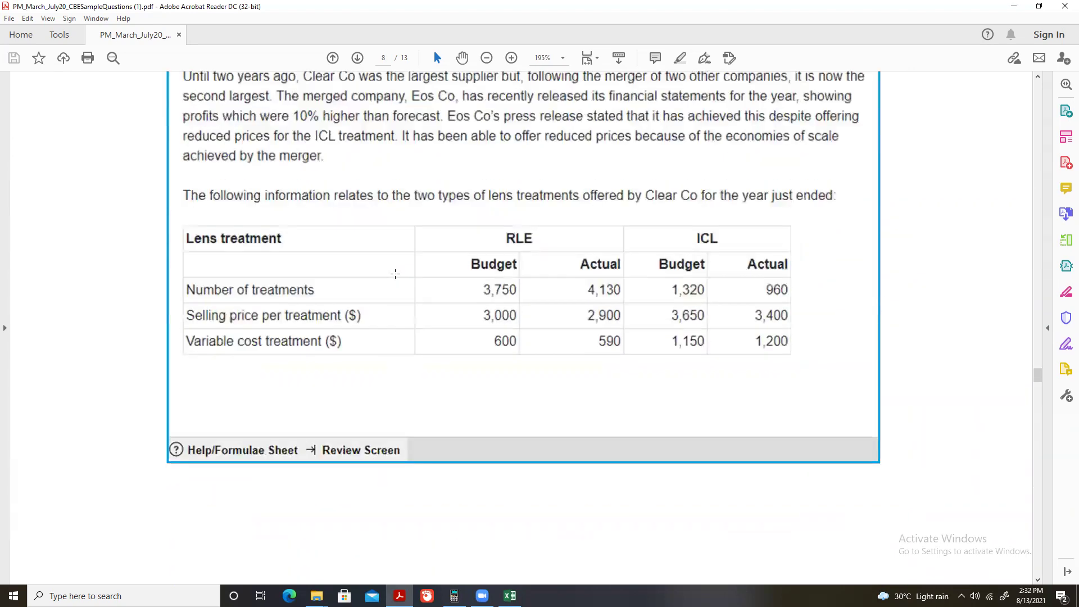
scroll(395, 276, "up", 2)
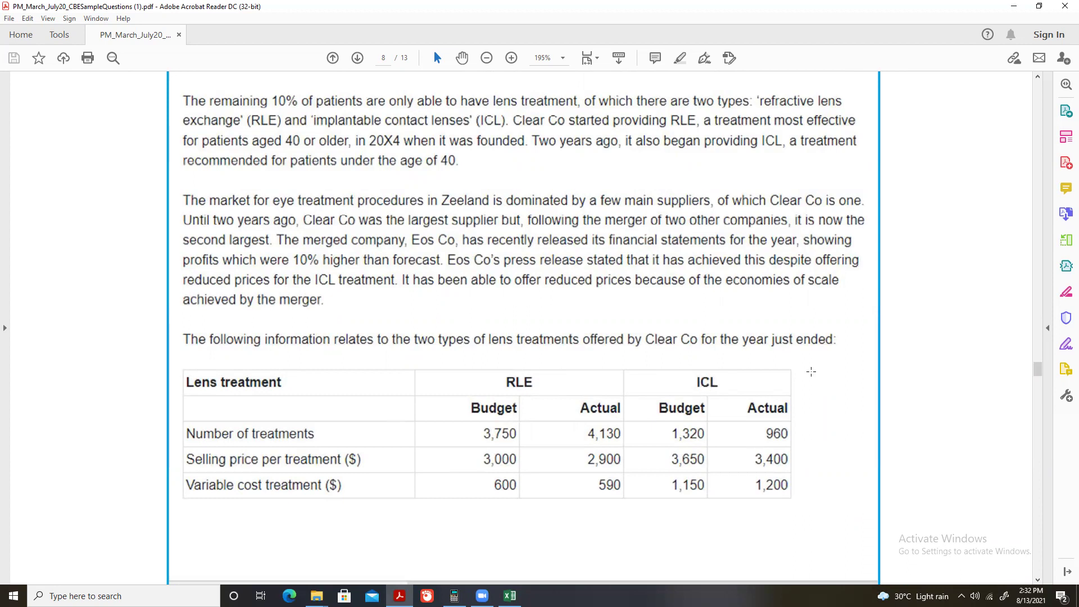
Switch to the Excel workbook and enter the column headings RLE in H4 and ICL in I4.
left_click(510, 596)
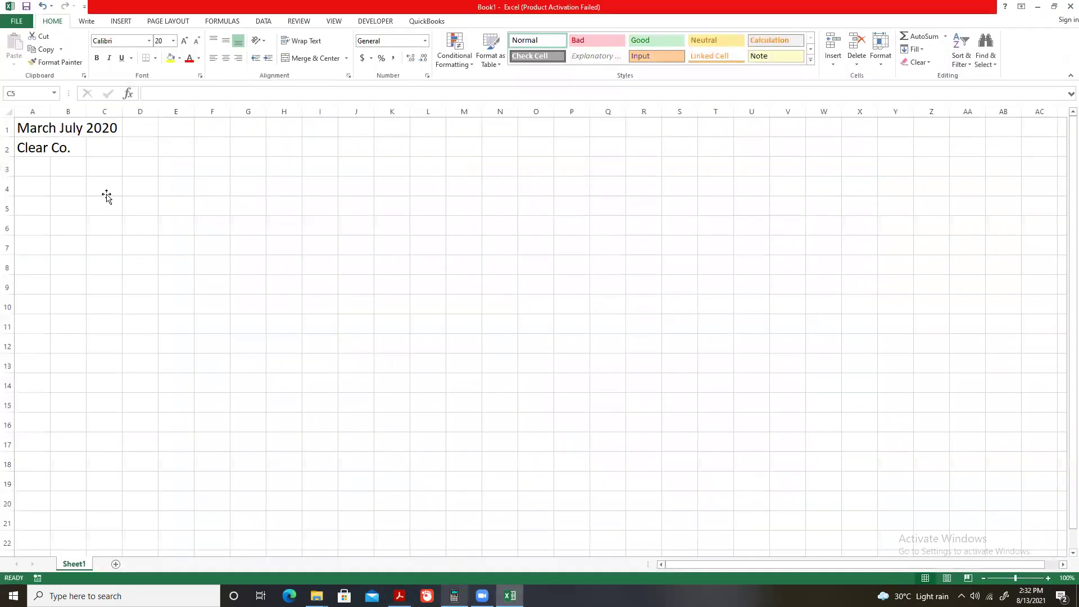
key("Up")
left_click(288, 185)
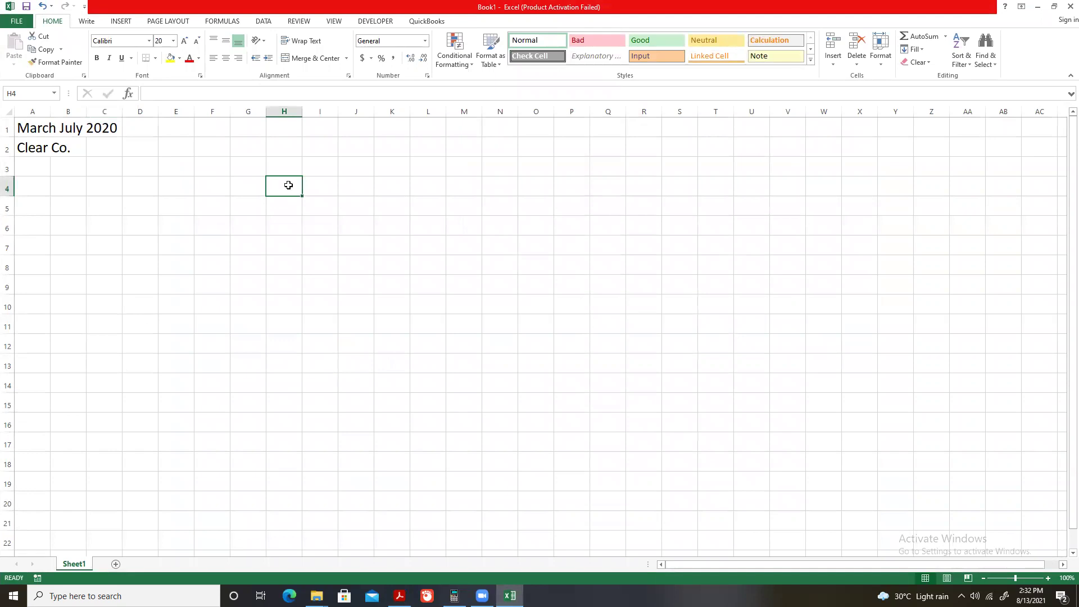
type("RLE")
key("Return")
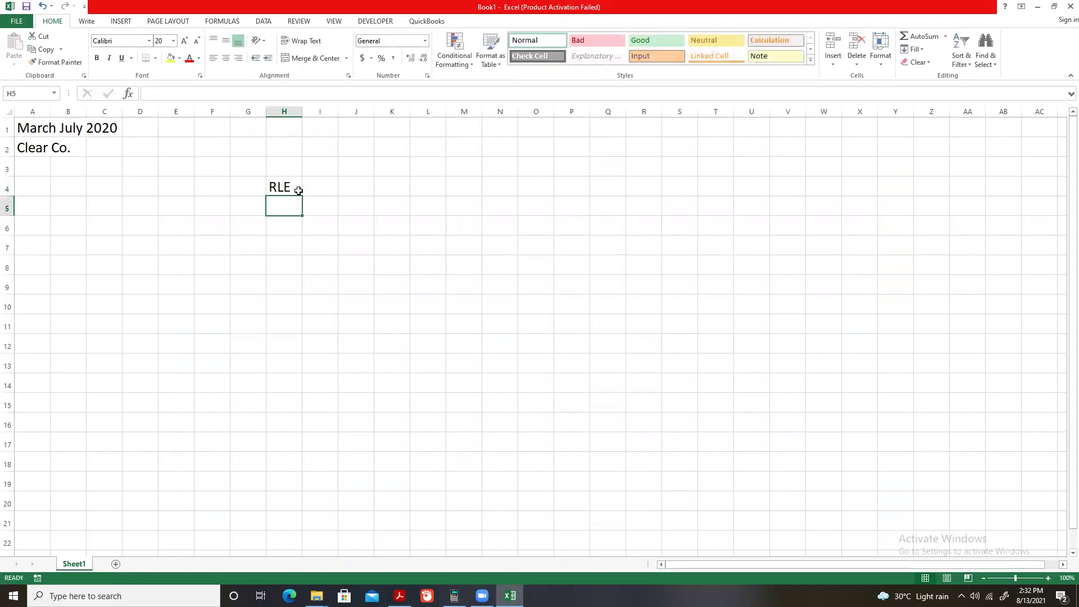
key("Up")
key("Right")
type("ICL")
key("Up")
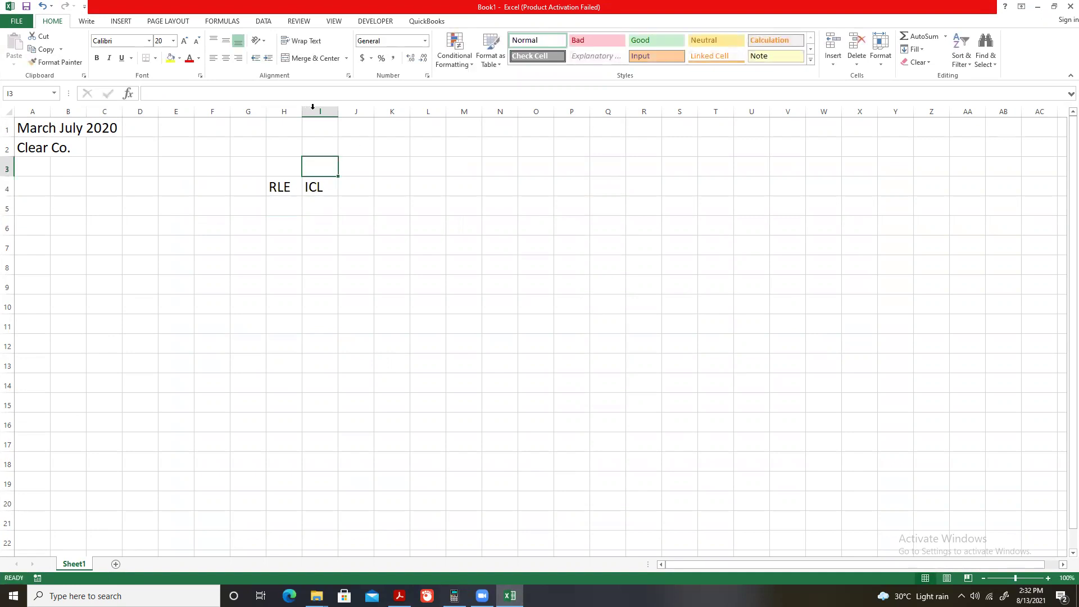
Widen columns G, H and I to make room for row labels and treatment figures.
left_click_drag(302, 110, 498, 115)
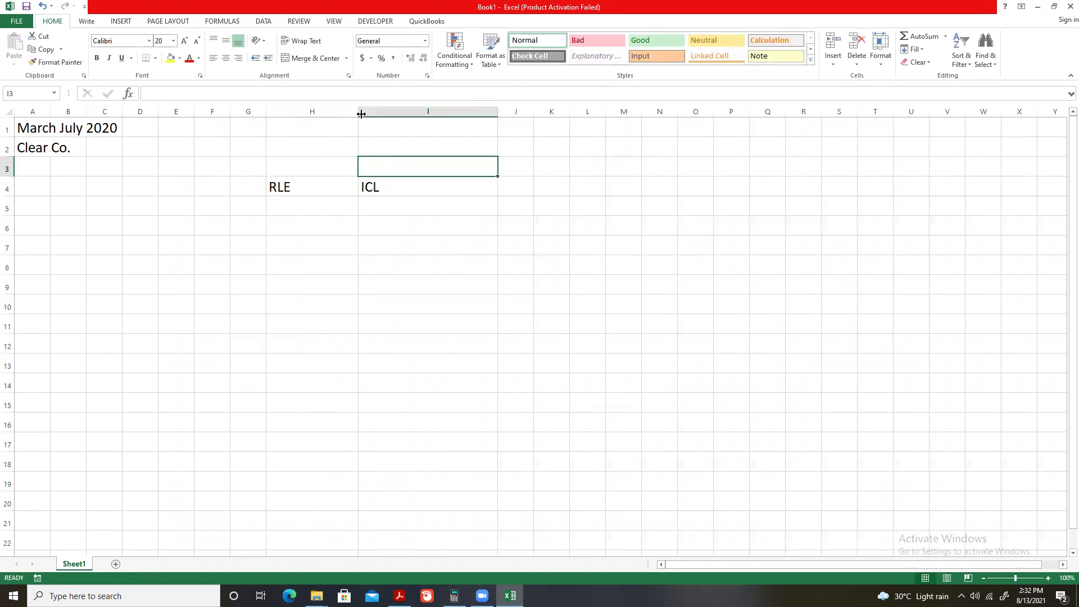
left_click_drag(361, 114, 410, 115)
left_click_drag(265, 115, 351, 112)
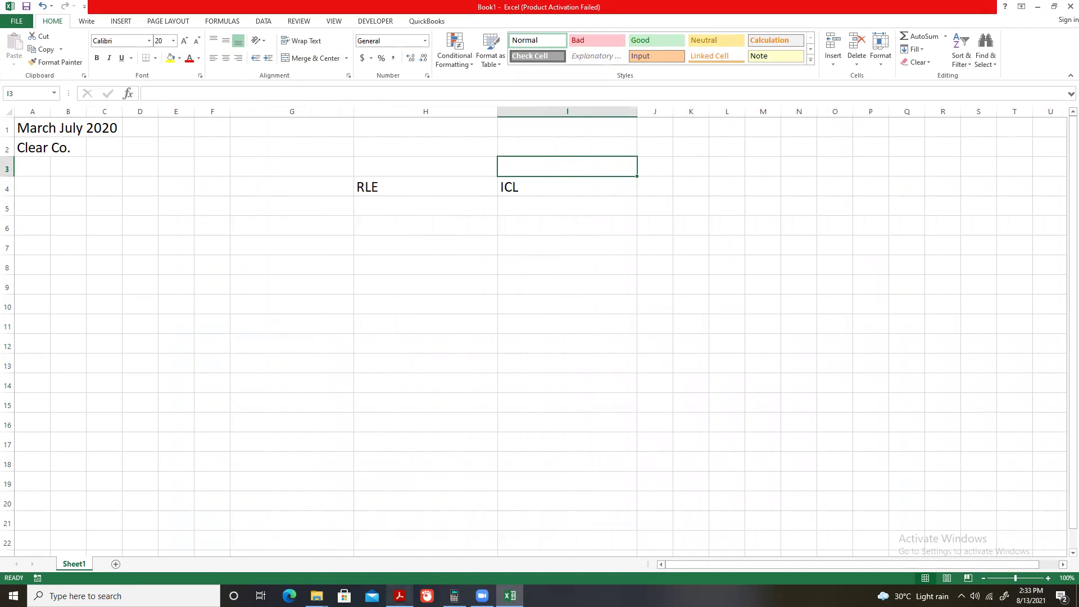
Check the treatment table in the PDF, label G5 "Actual Qty. in Actual Mix" in Excel and widen column G to fit.
left_click(399, 595)
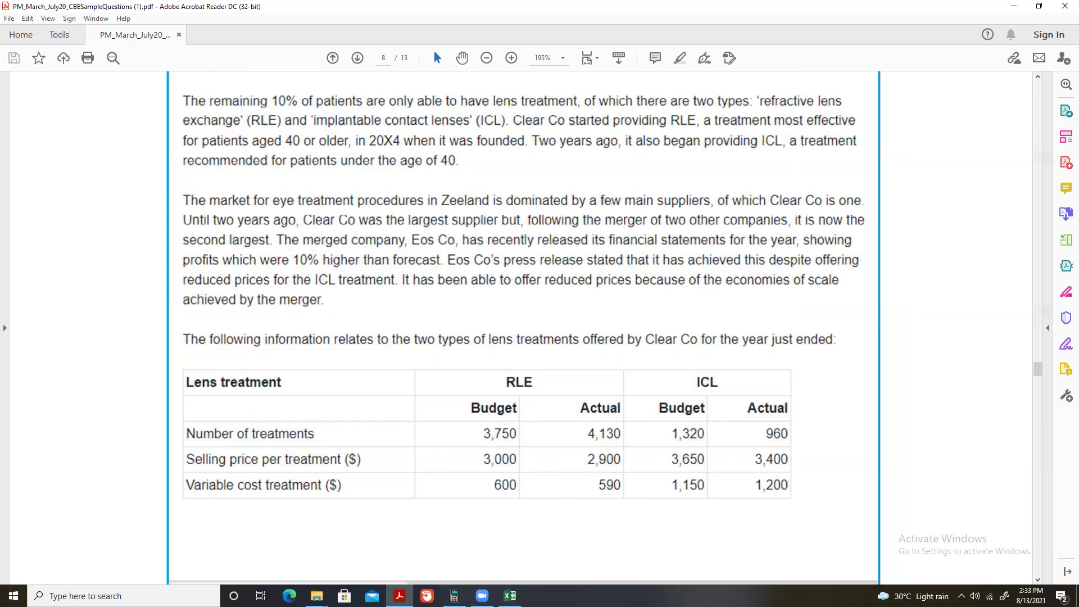
key("alt+Tab")
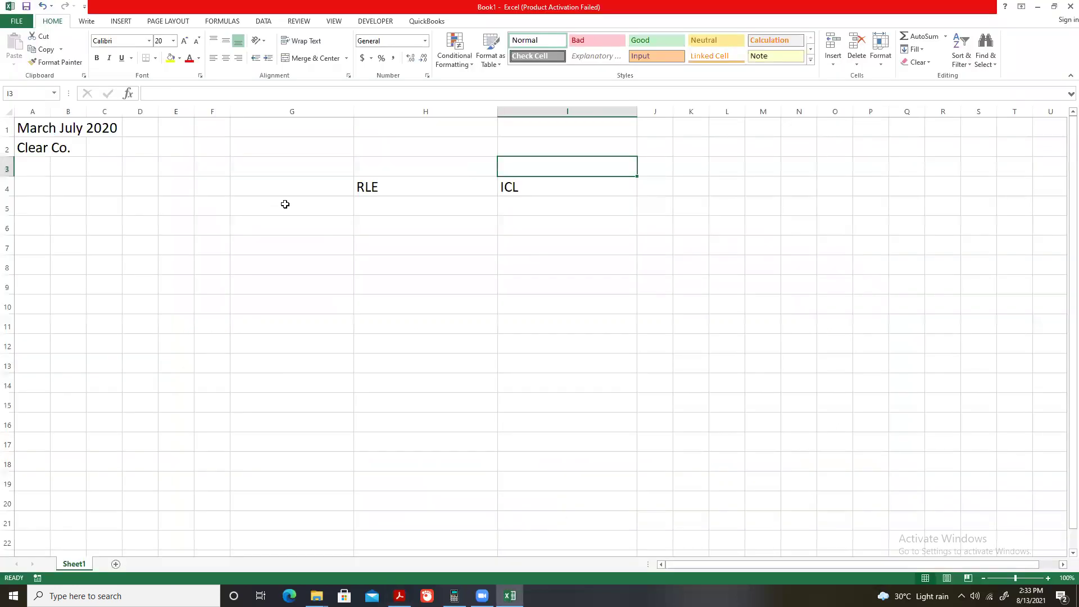
left_click(285, 204)
type("A")
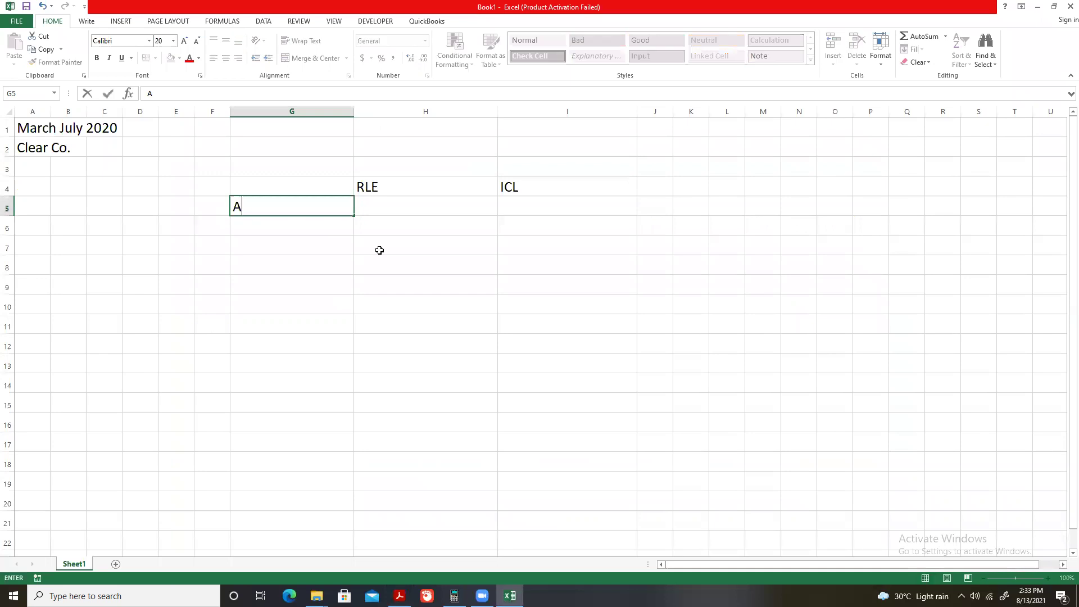
type("ctual Qty. in Actual ")
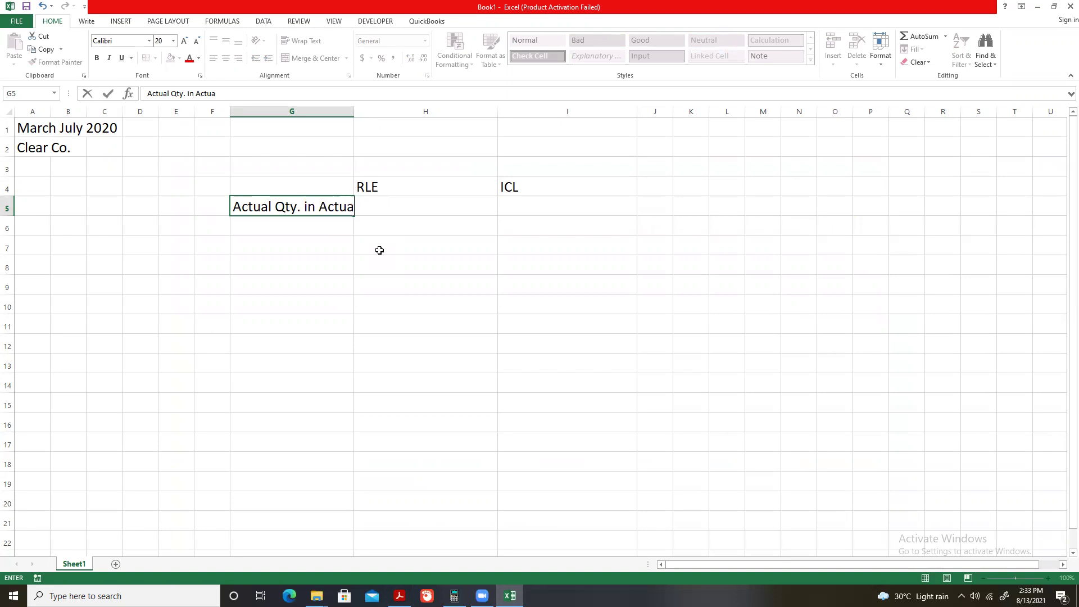
type("Mix")
key("Return")
left_click_drag(354, 112, 423, 118)
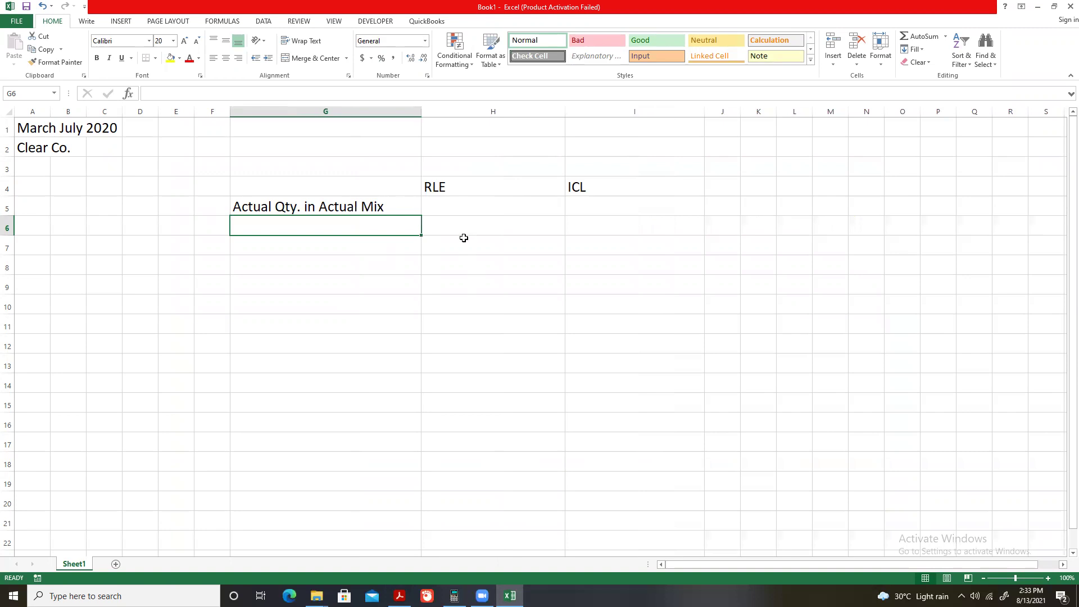
Center the RLE and ICL headings in H4 and I4.
left_click(489, 203)
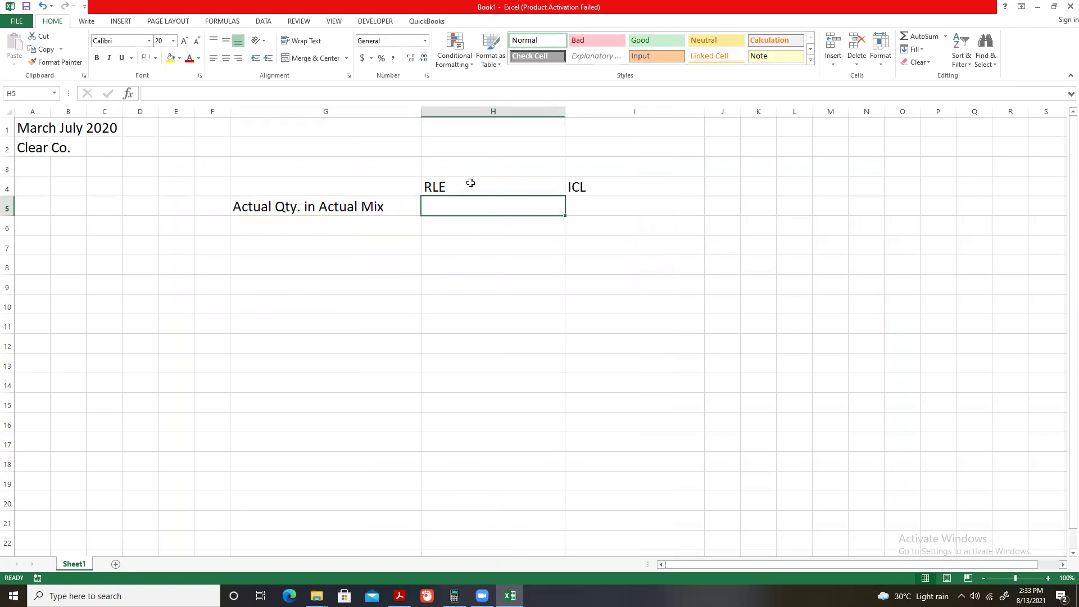
left_click_drag(472, 181, 573, 169)
left_click(579, 168)
left_click_drag(480, 188, 571, 186)
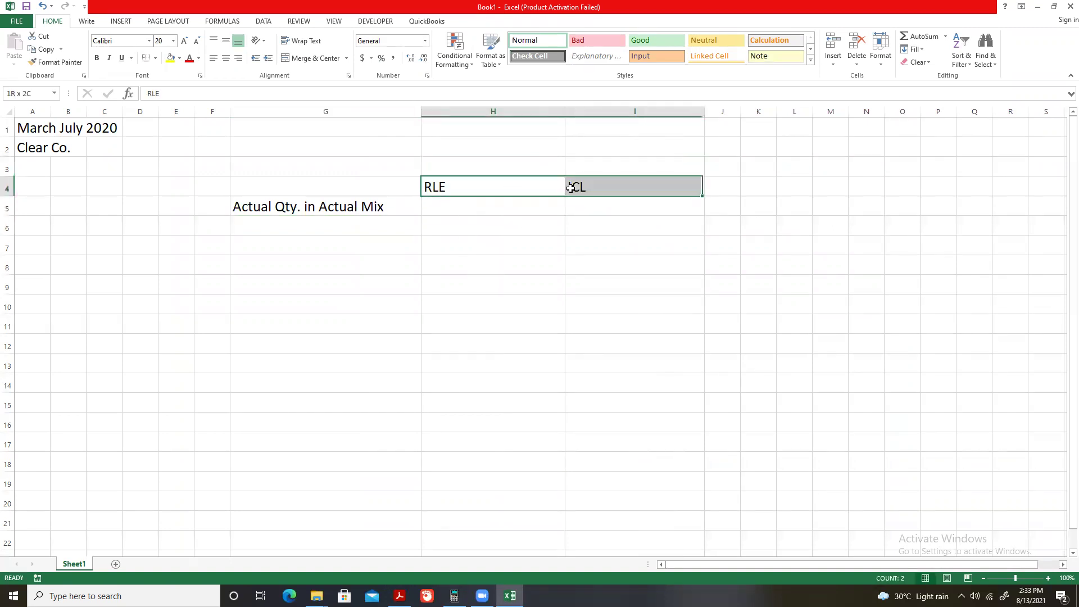
left_click(226, 58)
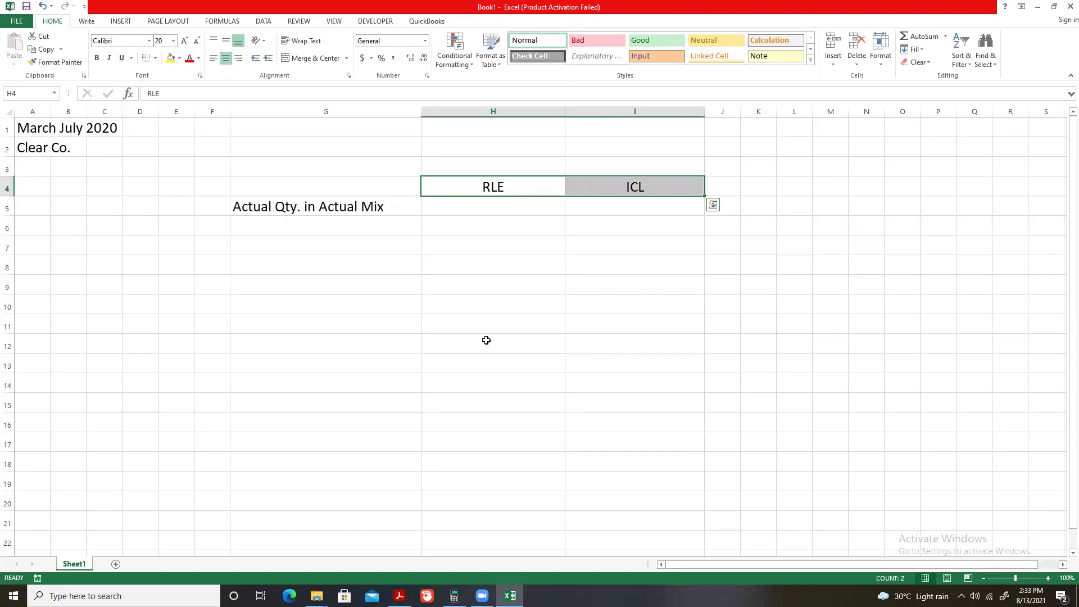
left_click(499, 327)
Look up the actual number of treatments in the PDF and enter 4130 for RLE in H5 and 960 for ICL in I5.
left_click(471, 206)
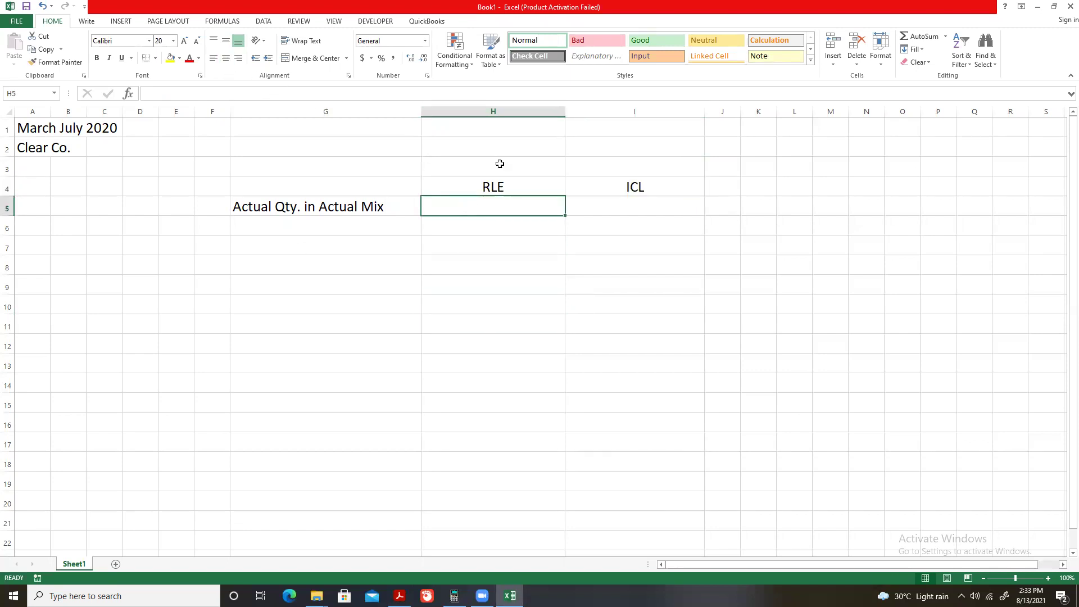
key("alt+Tab")
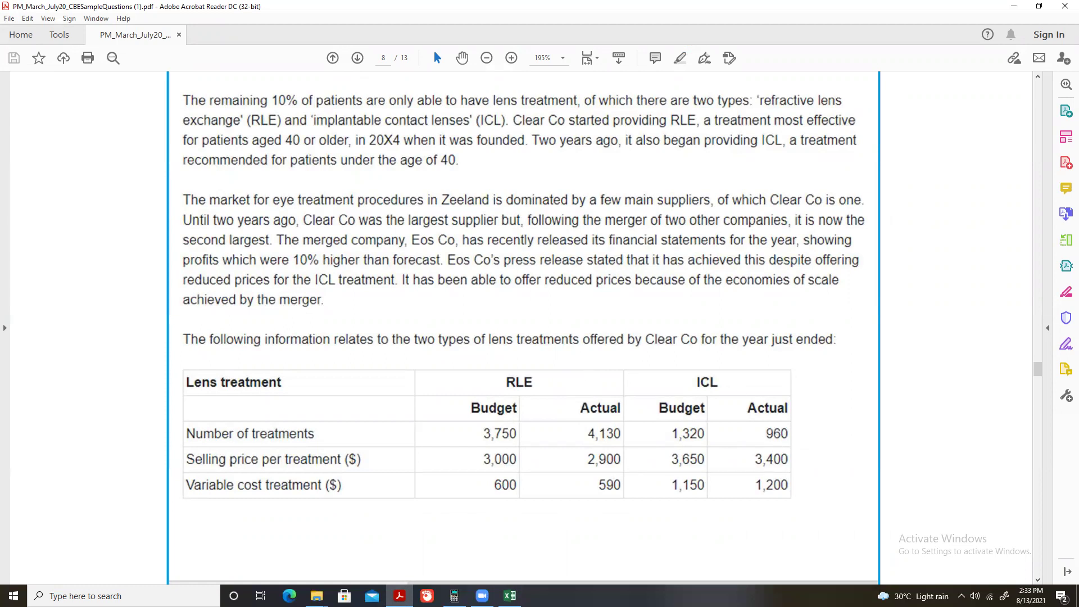
key("alt+Tab")
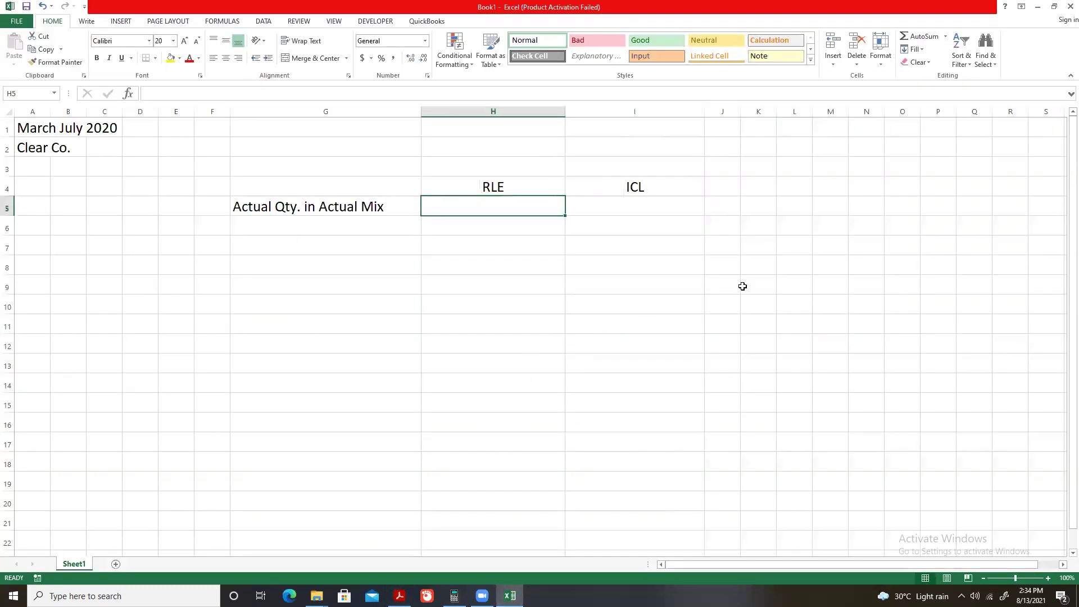
type("4130")
key("Tab")
type("960")
key("Return")
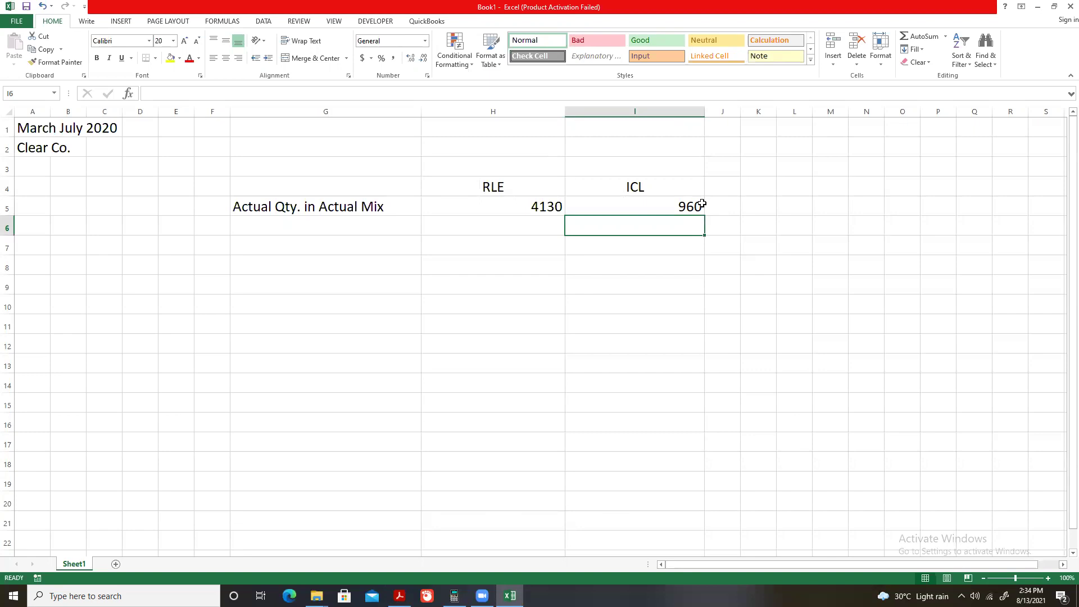
Enter the row label "Actual Qty/ in Std. Mix" in G6.
key("Left")
key("Left")
key("Left")
key("Right")
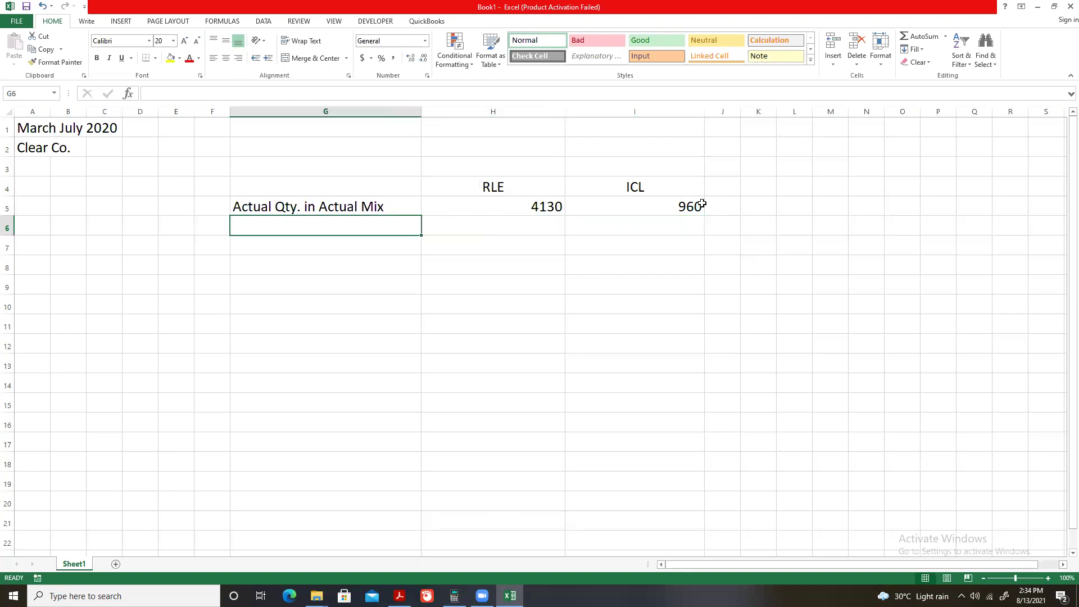
type("Actual;")
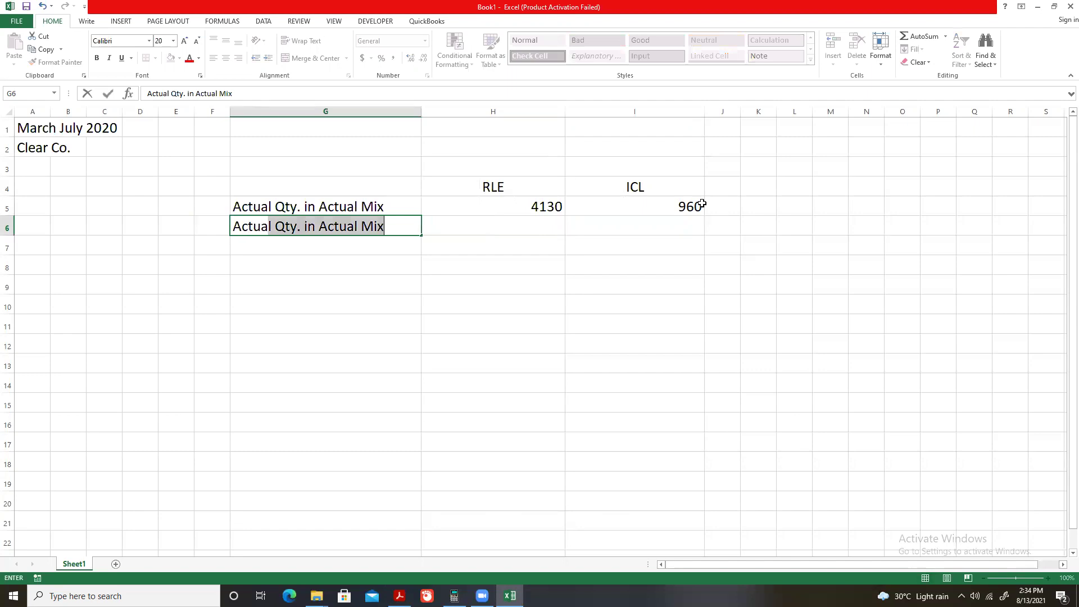
key("BackSpace")
key("BackSpace")
type("Qty/")
key("BackSpace")
key("BackSpace")
type("/ in Std. Mix")
key("Return")
key("Up")
key("Right")
key("Right")
key("Left")
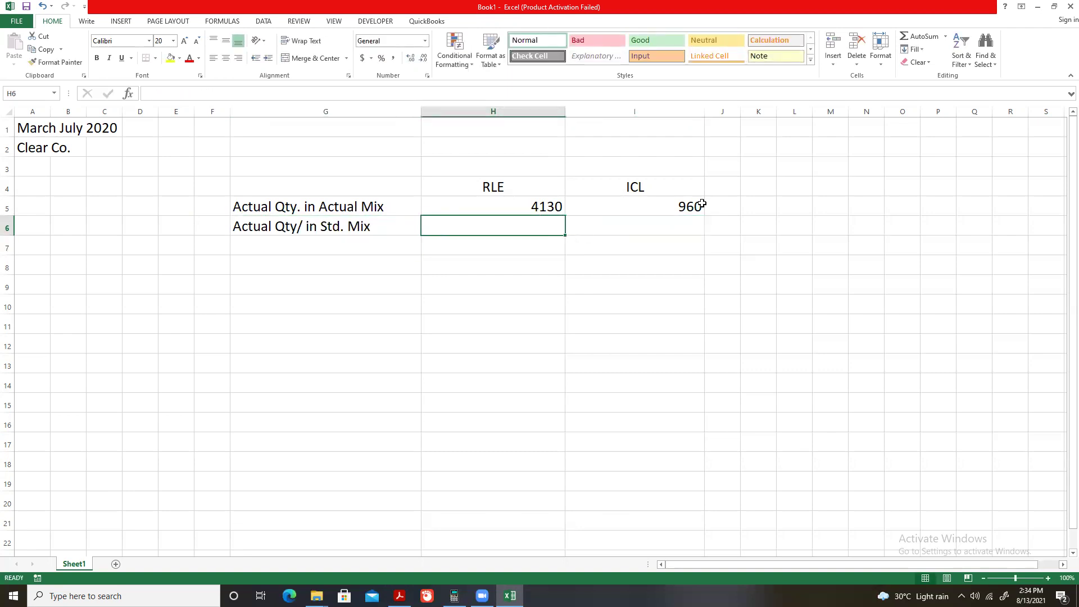
Replace the slash in the G6 label with a period so it reads "Actual Qty. in Std. Mix".
left_click(284, 228)
key("F2")
key("Left")
key("Left")
key("Left")
key("Left")
key("Left")
key("Left")
key("Left")
key("Left")
key("Left")
key("Left")
key("Left")
key("Left")
key("Left")
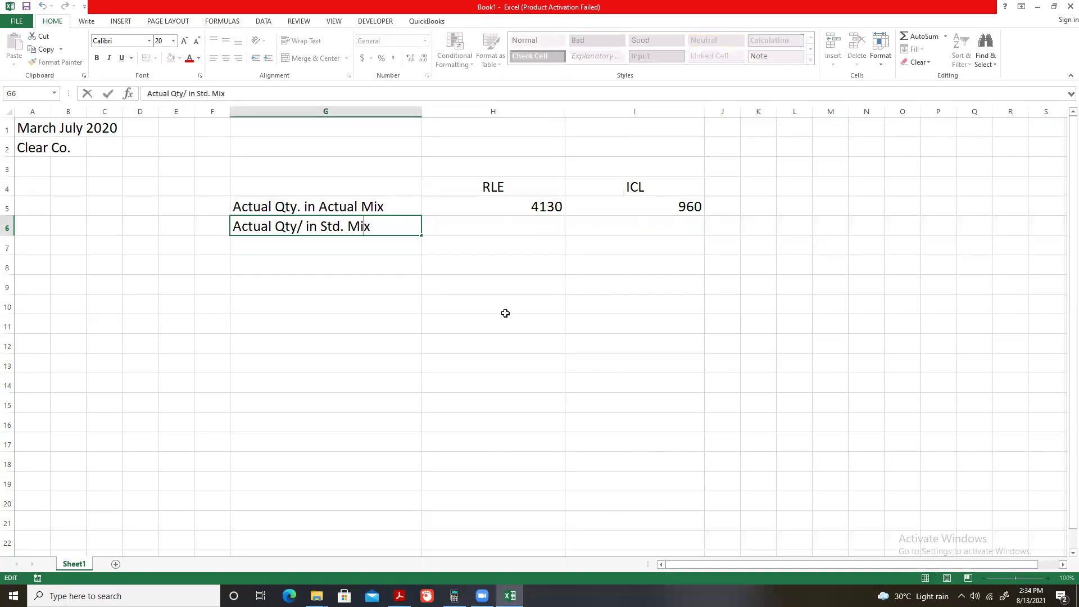
key("Delete")
type(".")
key("Return")
key("Up")
key("Right")
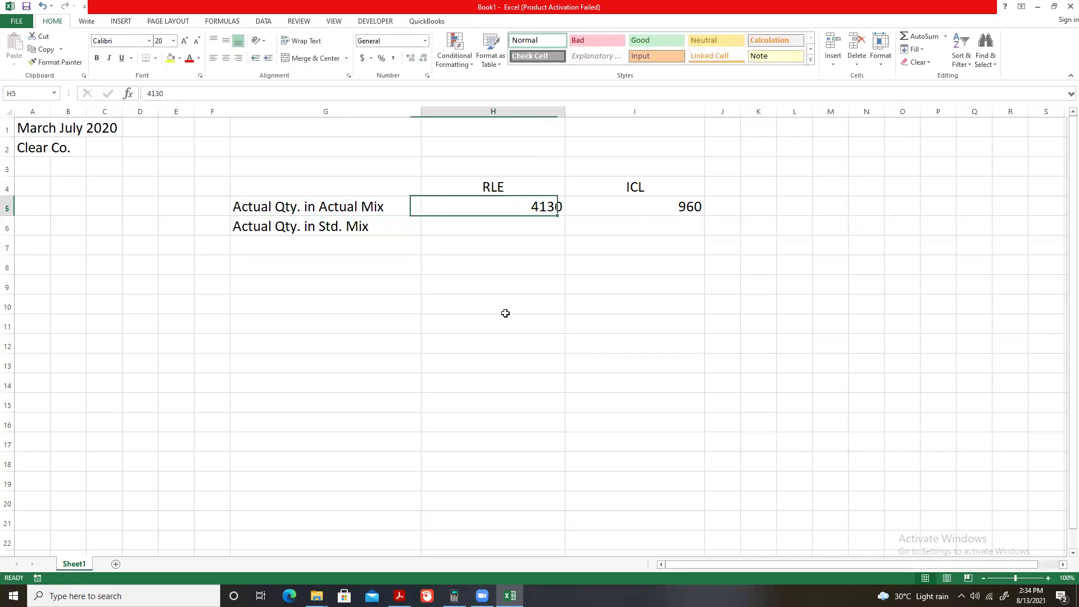
Add a centered Total heading in J4 and widen column J.
key("Up")
key("Right")
key("Right")
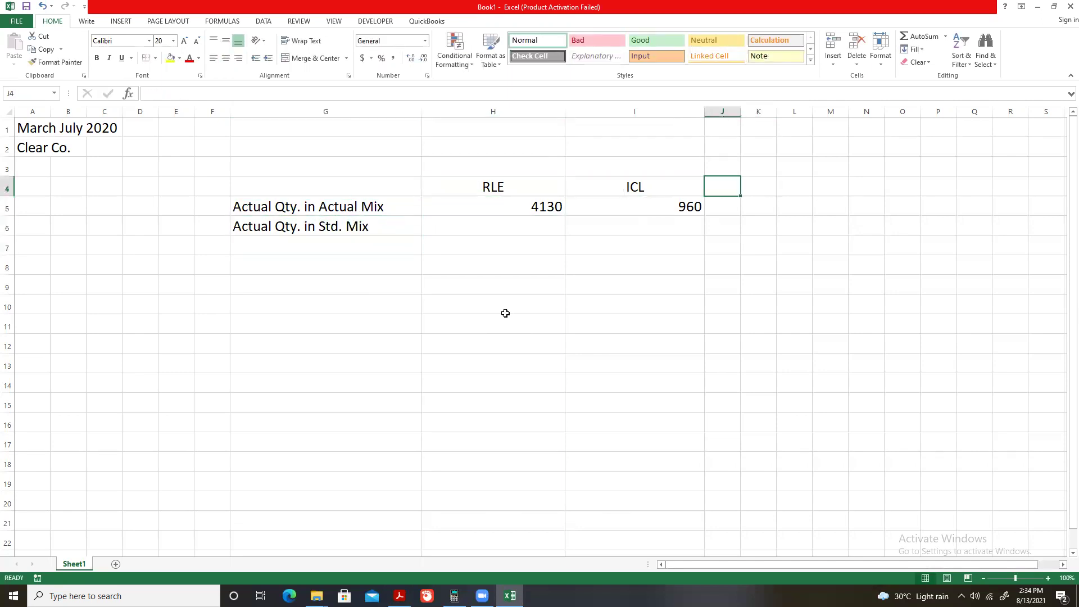
type("Total")
key("Return")
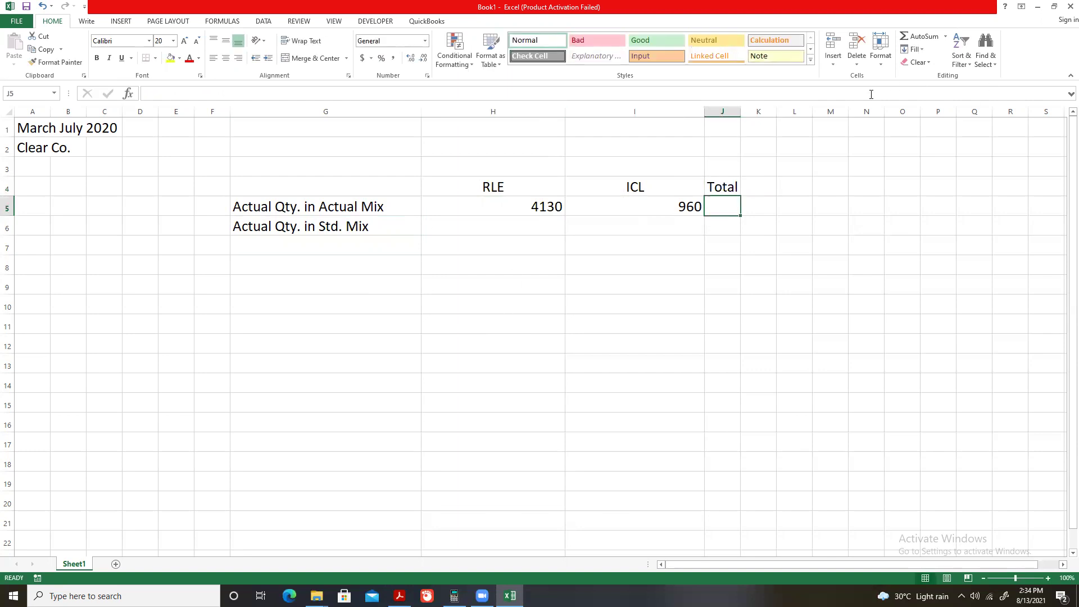
left_click_drag(741, 111, 824, 112)
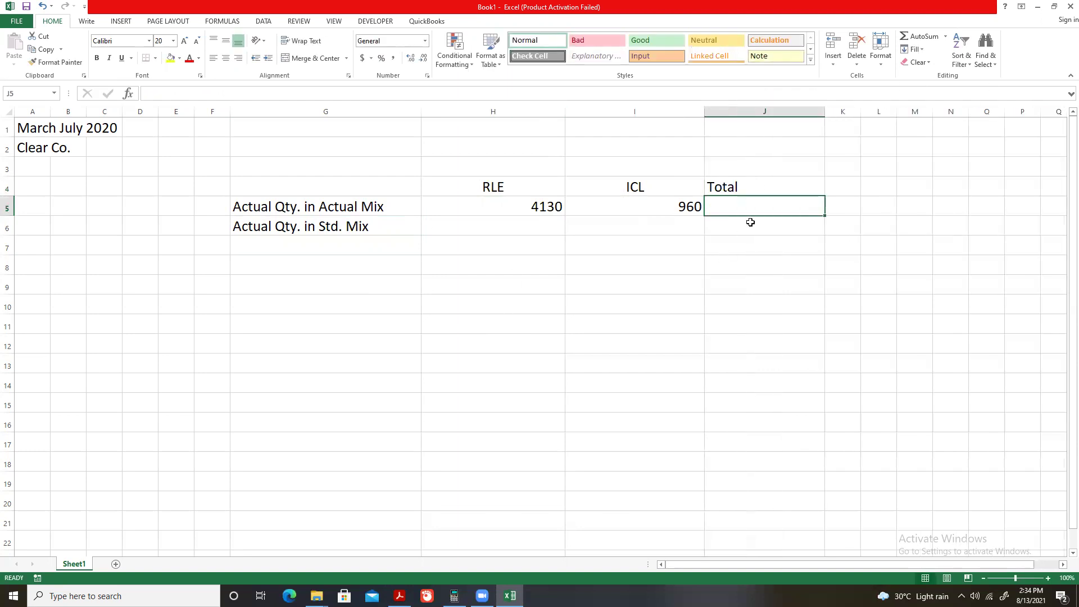
left_click(787, 188)
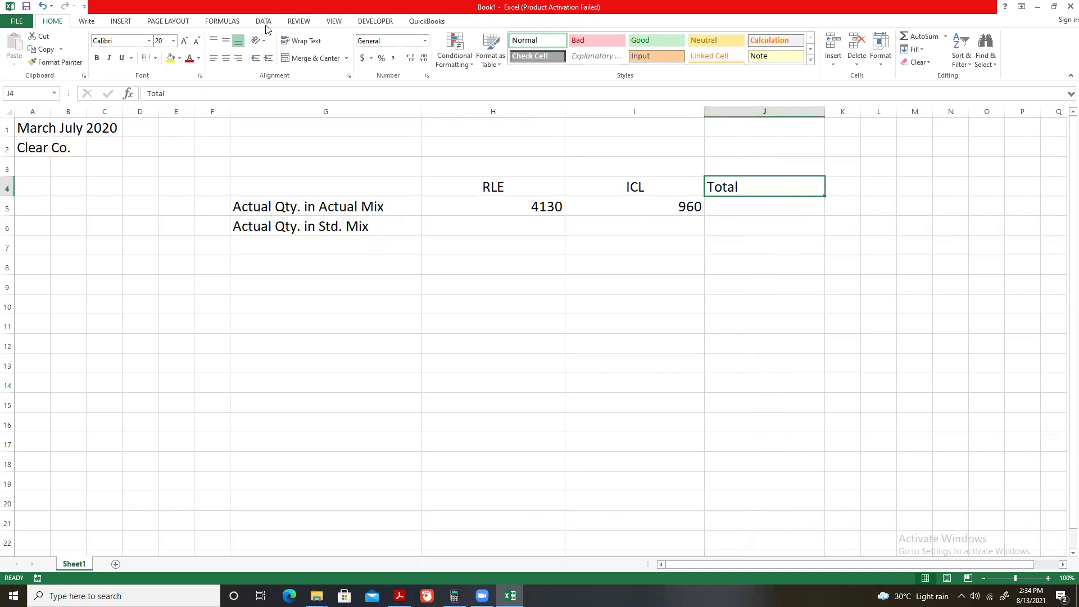
left_click(225, 58)
Sum the actual RLE and ICL quantities in J5 with the formula =H5+I5.
left_click(780, 207)
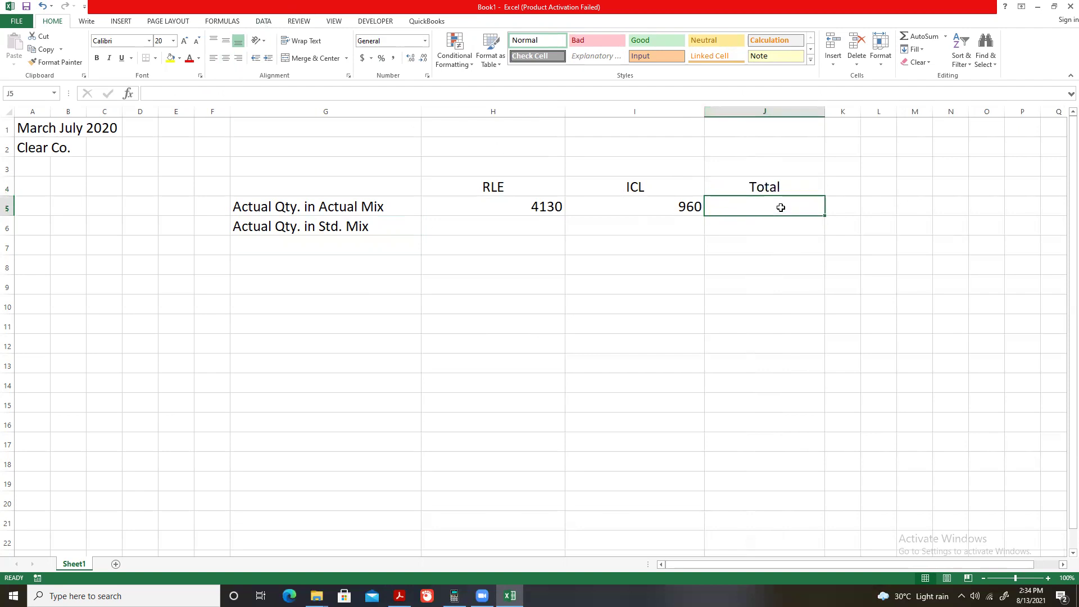
type("=")
left_click(533, 216)
type("+")
left_click(591, 204)
key("Return")
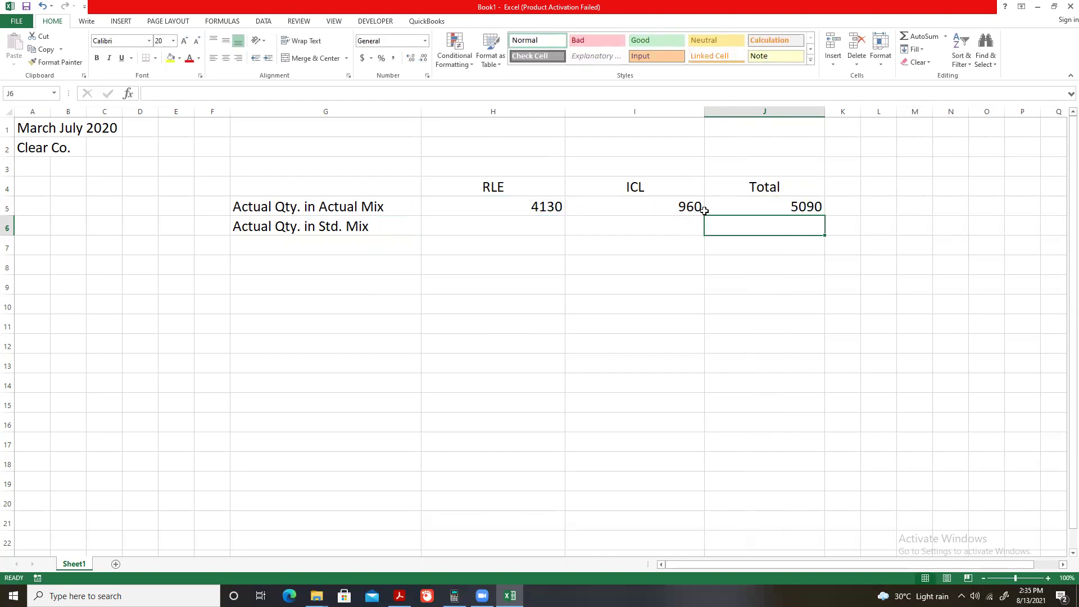
left_click(789, 207)
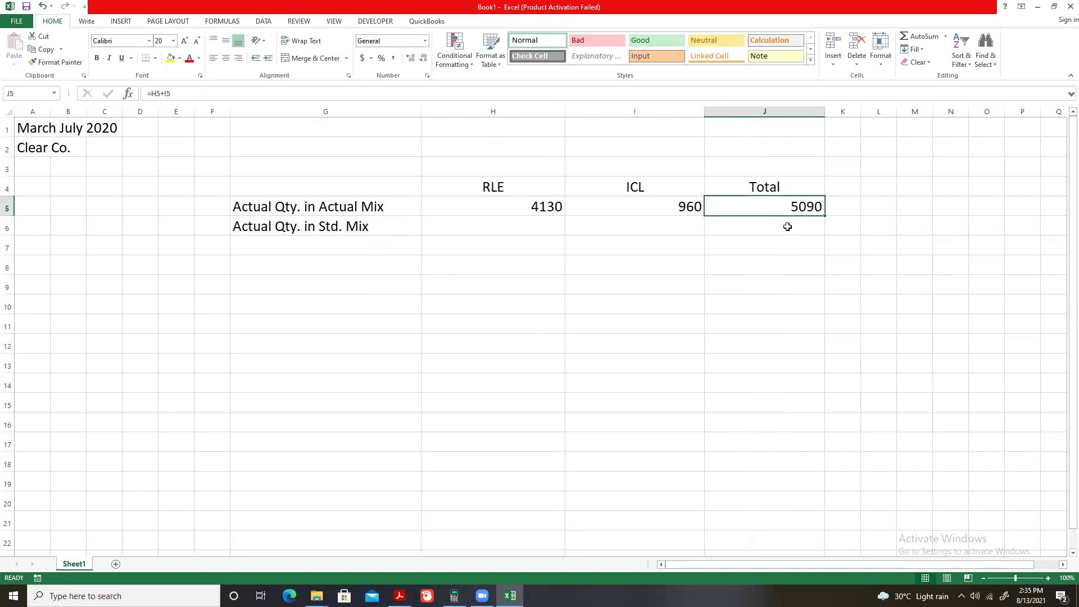
Make the RLE, ICL and Total headings in H4:J4 bold.
left_click(787, 226)
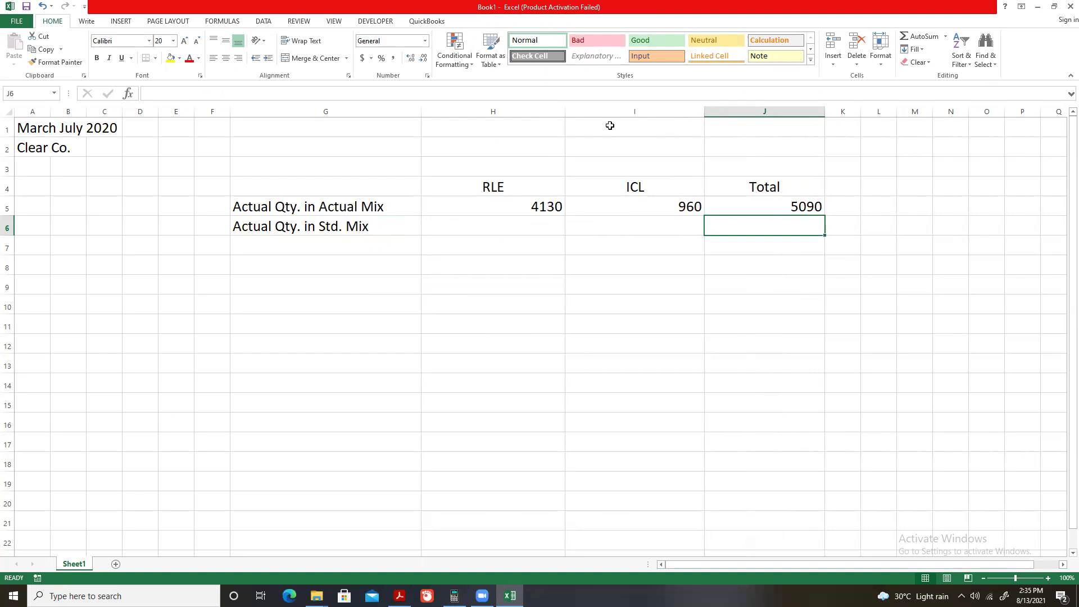
left_click_drag(493, 190, 713, 181)
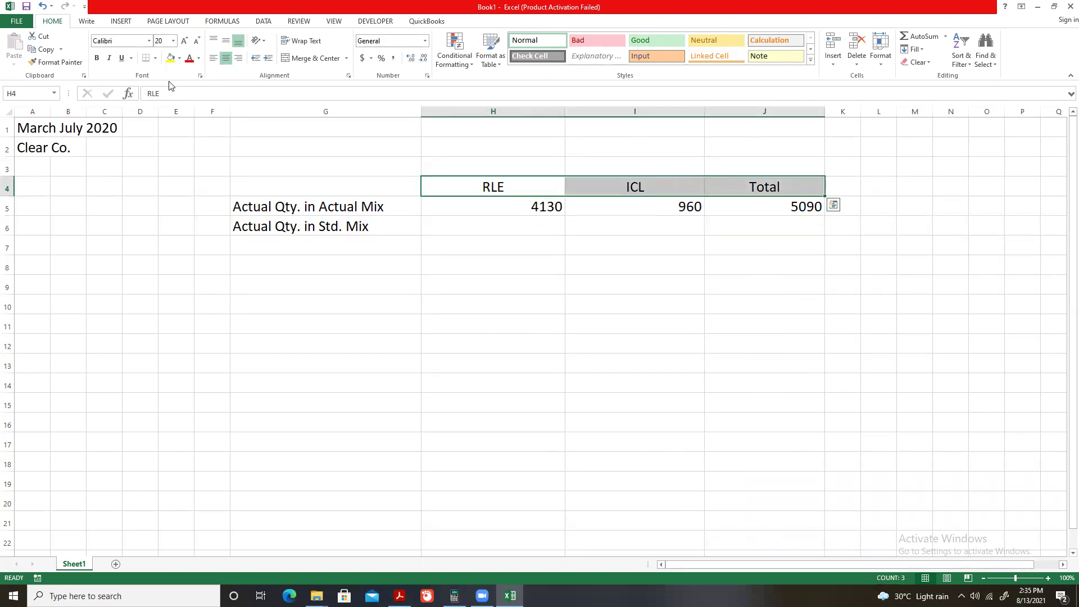
left_click(97, 57)
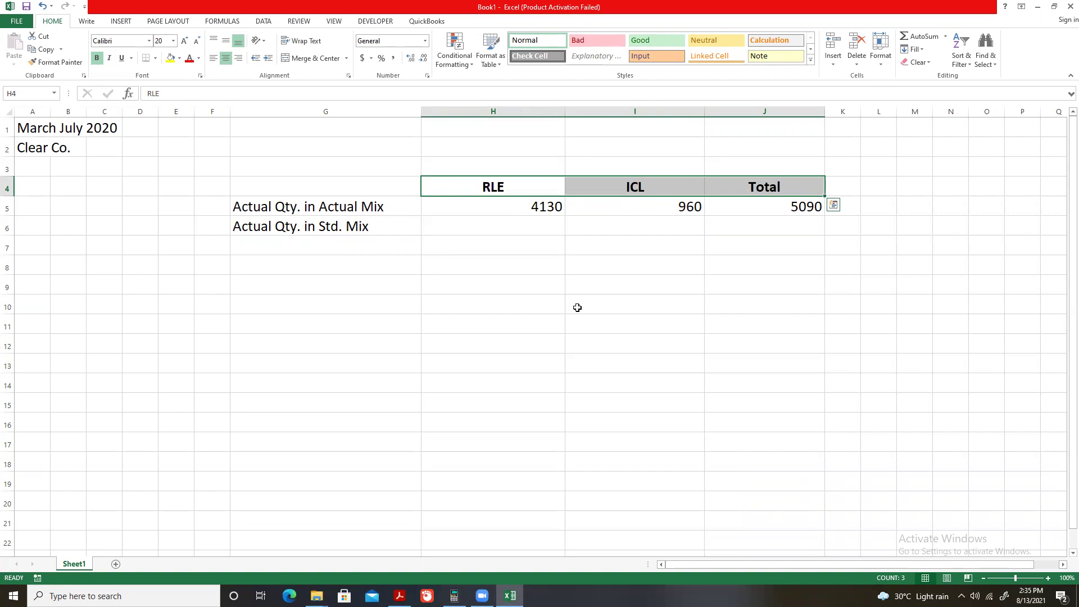
left_click(797, 206)
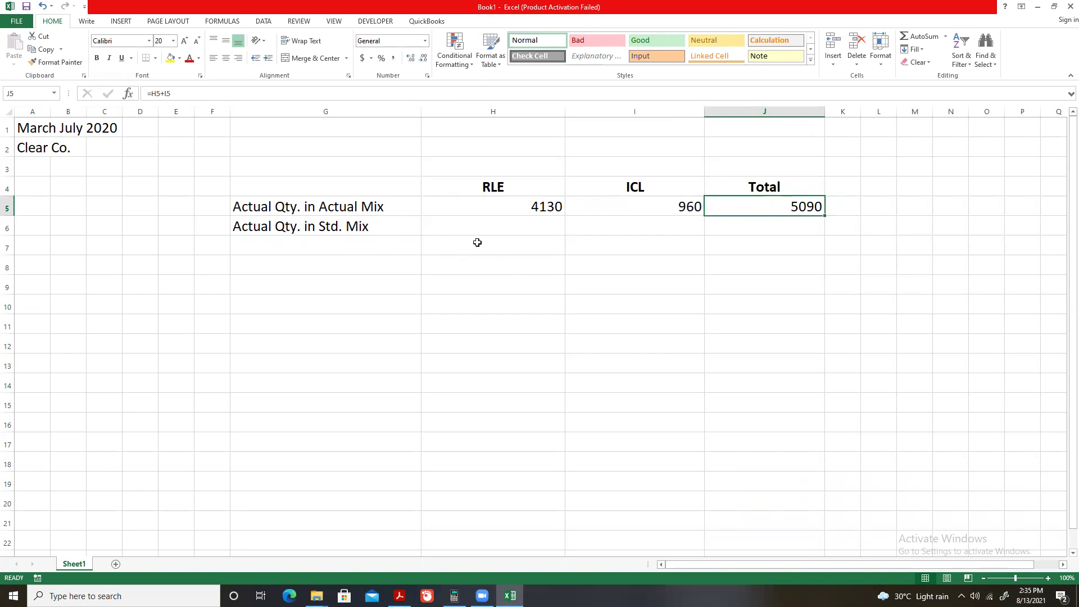
mouse_move(800, 214)
left_mouse_down()
mouse_move(781, 243)
mouse_move(781, 209)
left_mouse_up()
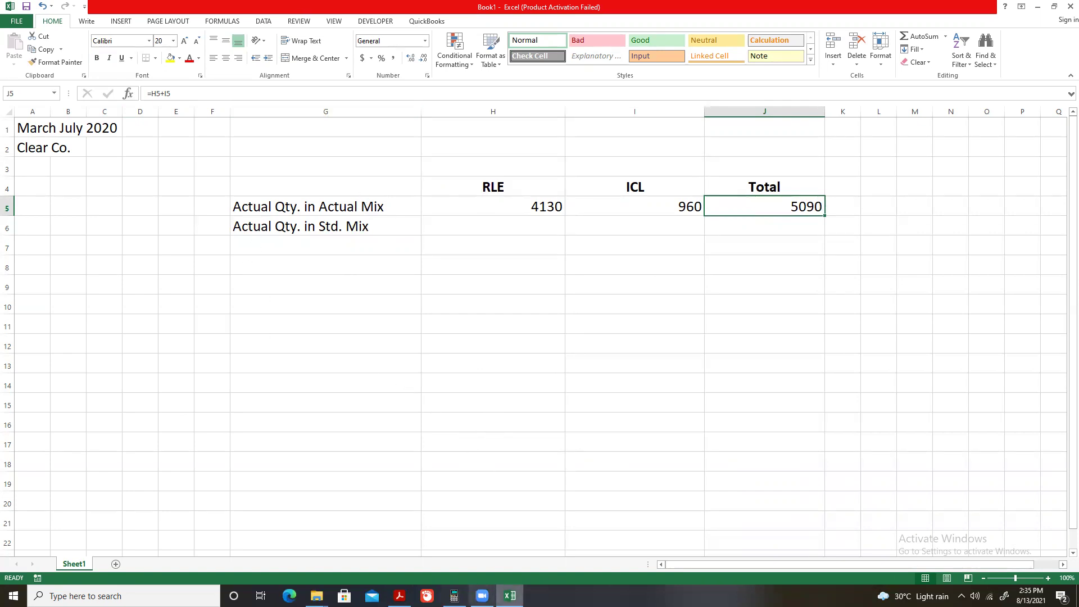
Look up the budgeted number of RLE treatments in the exam PDF and enter 3750 in H7 of the Excel sheet.
key("alt+Tab")
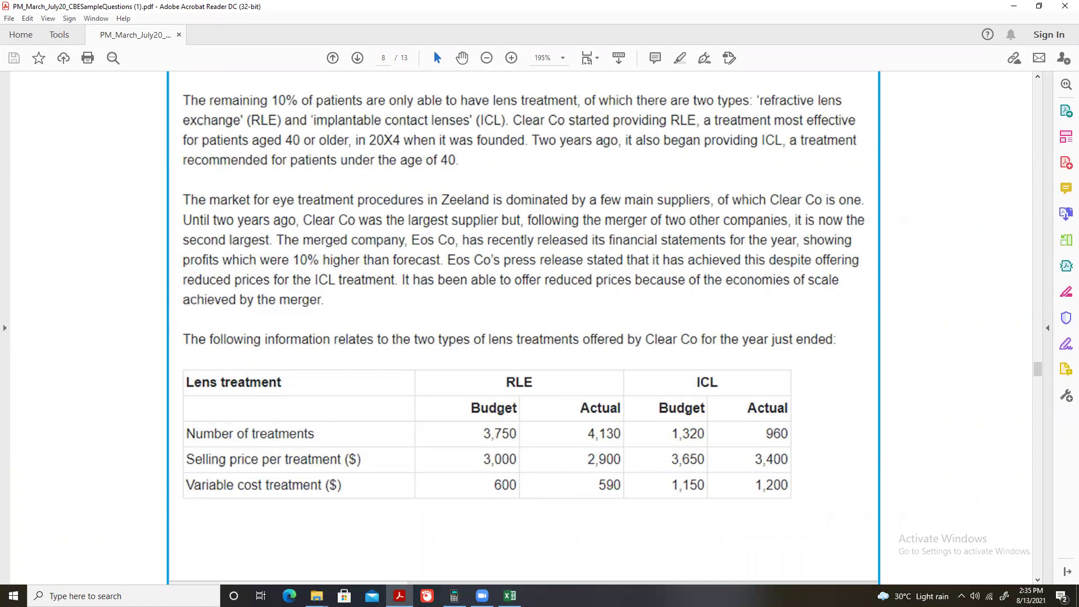
left_click(510, 596)
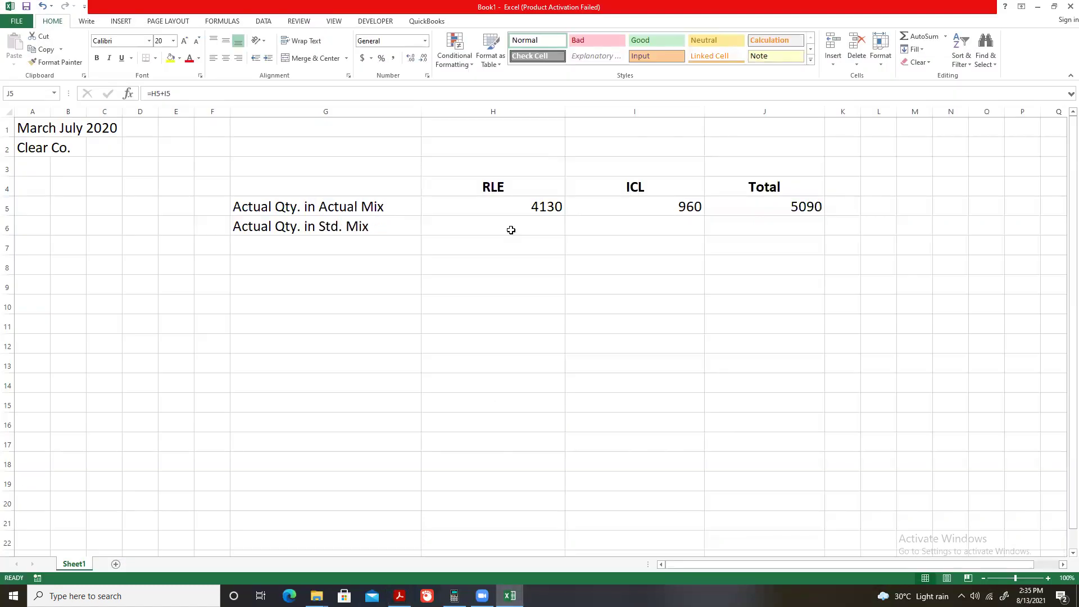
left_click(489, 245)
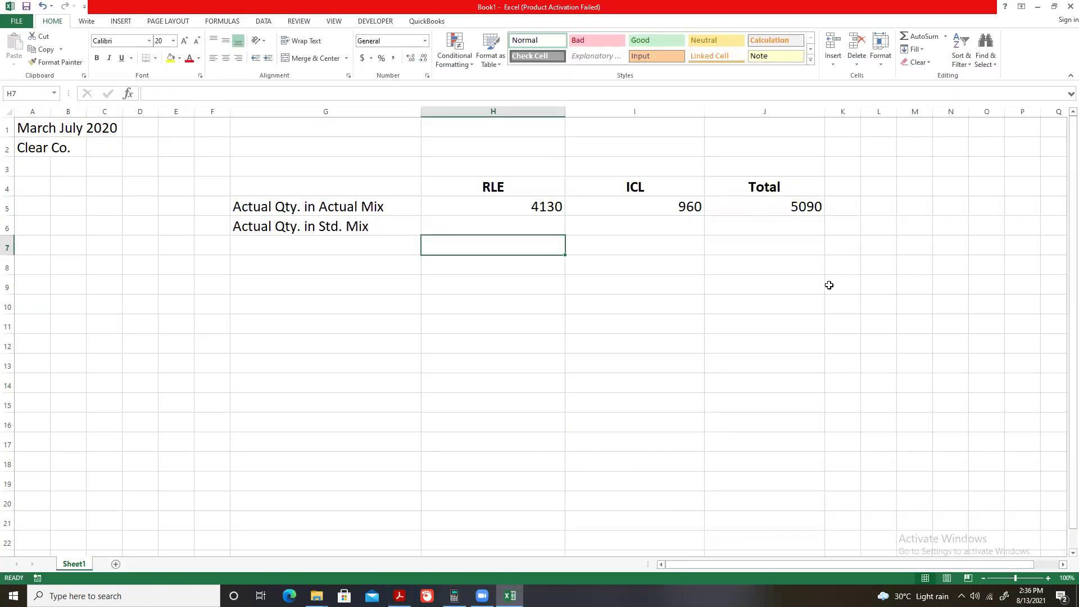
type("3750")
key("Return")
key("Up")
Check the budgeted number of ICL treatments in the exam PDF and enter 1320 in I7 of the Excel sheet.
key("alt+Tab")
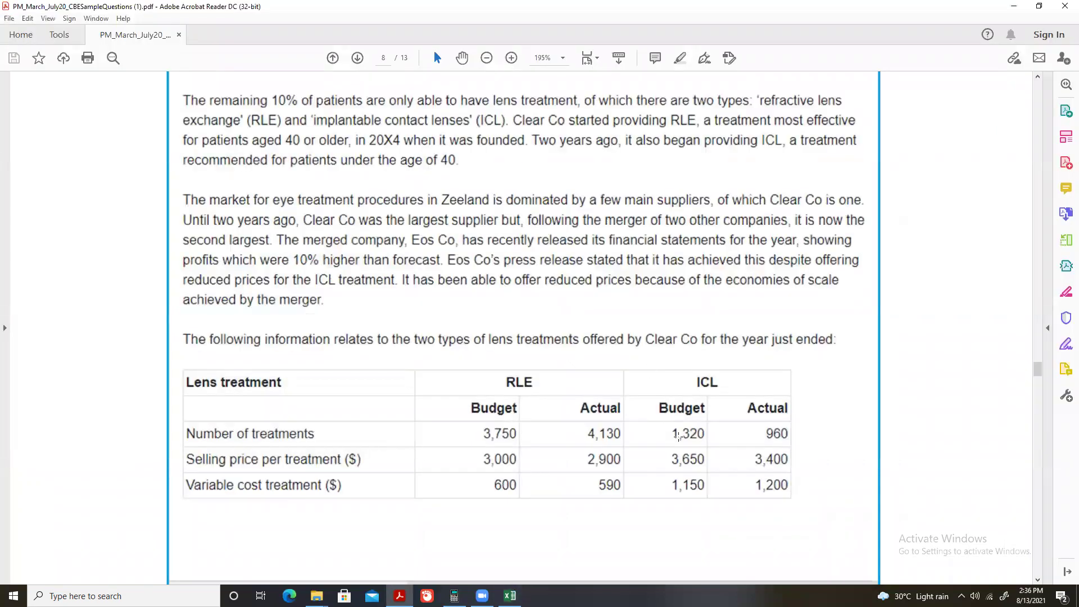
key("alt+Tab")
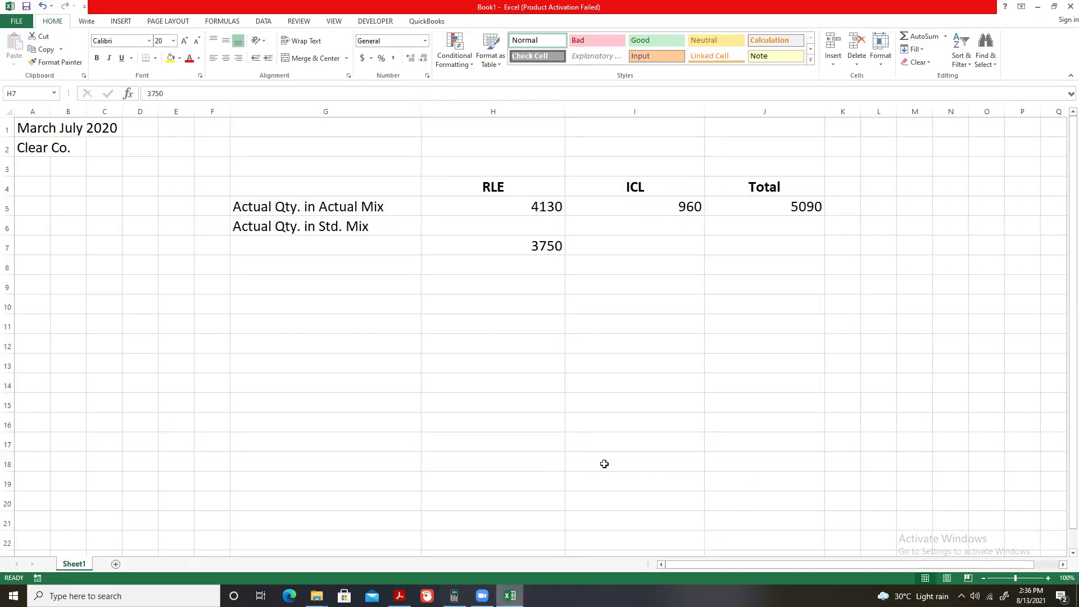
left_click(638, 243)
type("1320")
key("Return")
Enter the row label "Budget Qty. in Std. Mix" in G7.
left_click(638, 243)
key("Left")
key("Left")
key("Left")
key("Right")
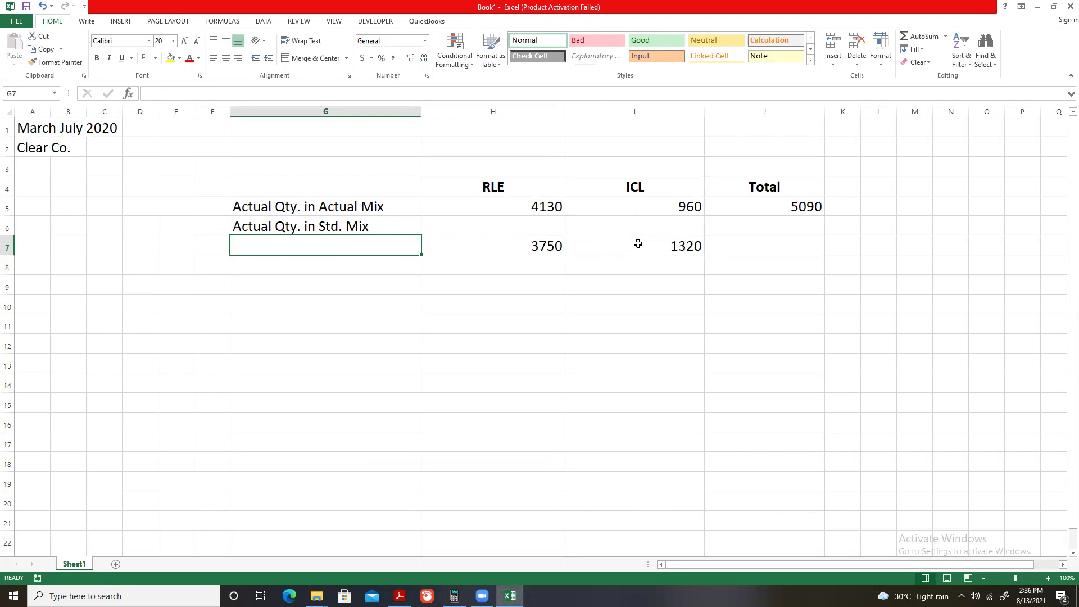
type("Budget")
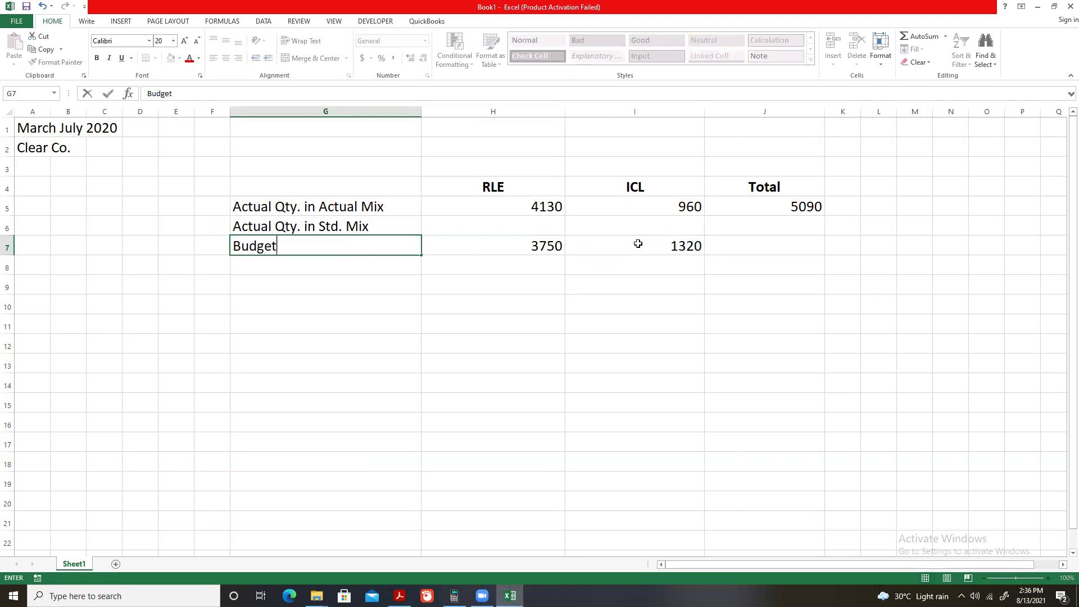
type(" Qty. in Std. Mix")
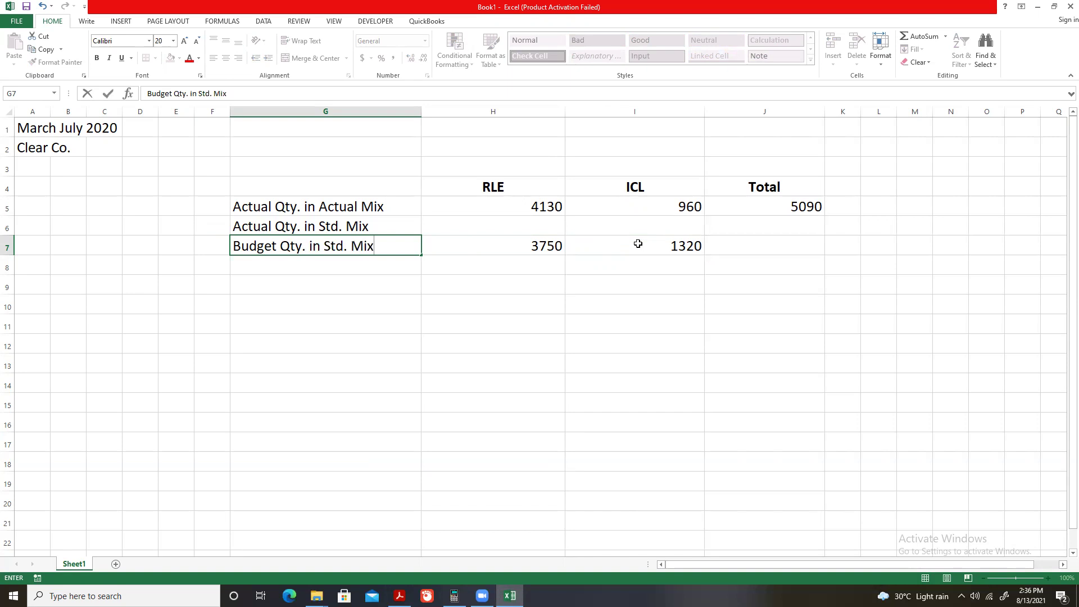
key("Return")
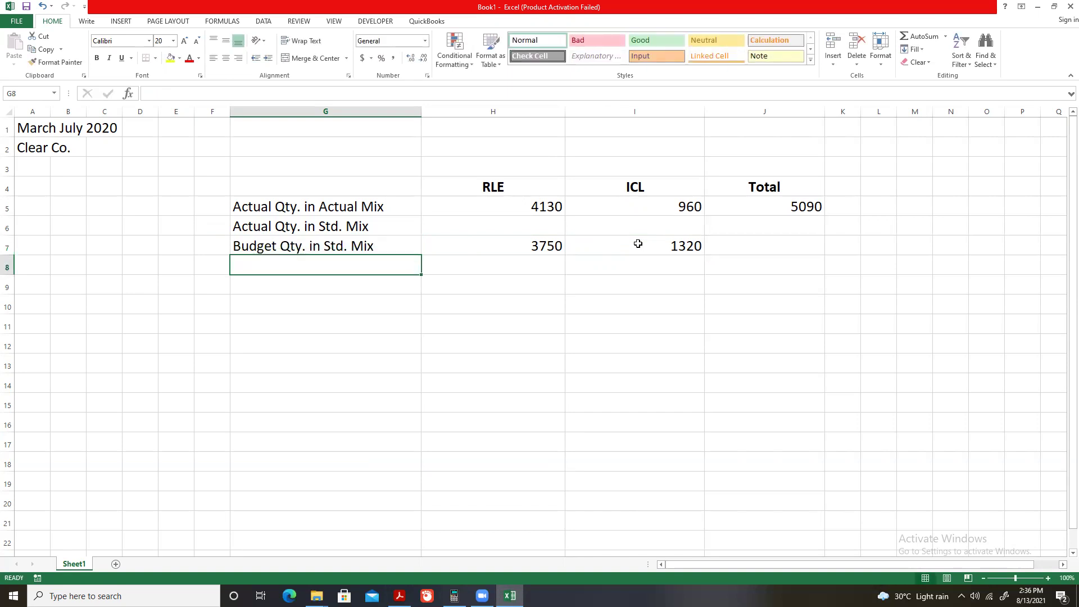
key("Up")
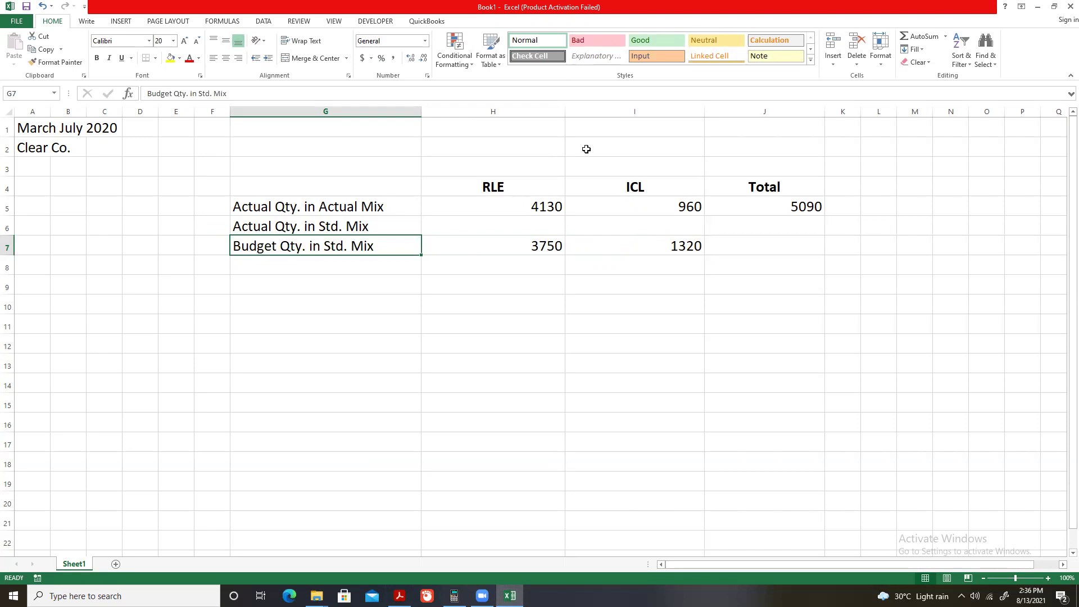
Sum the budgeted RLE and ICL quantities in J7 with the formula =H7+I7.
left_click(766, 245)
type("=")
key("Left")
key("Left")
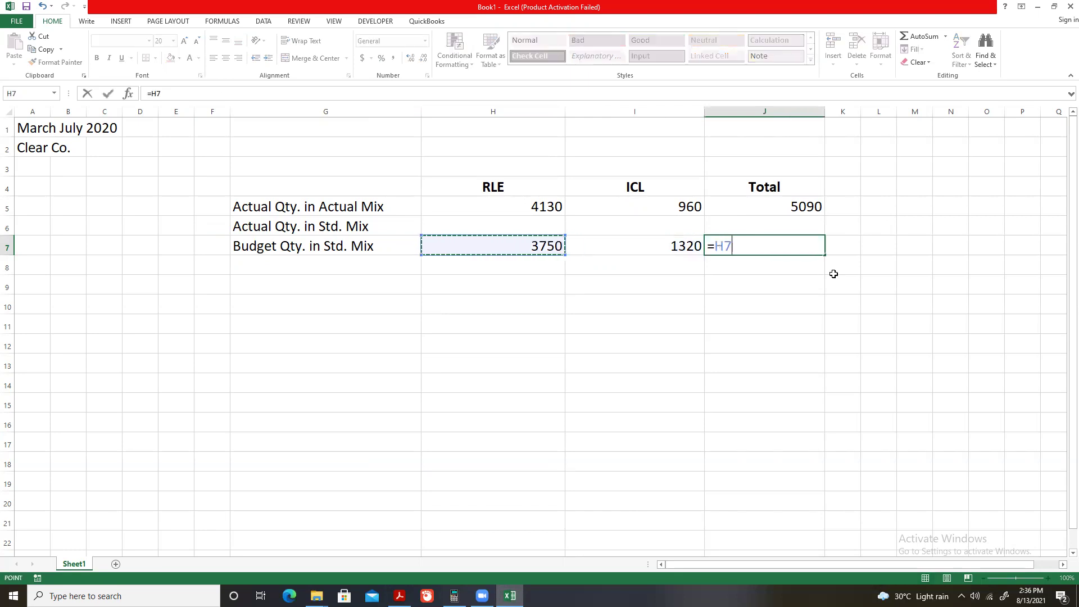
type("+")
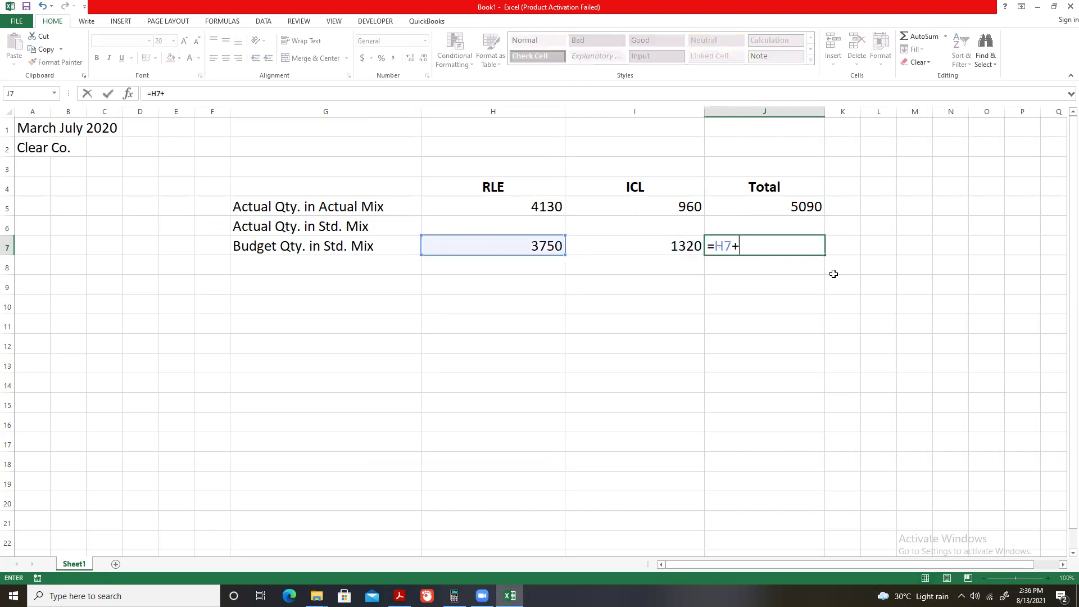
key("Left")
key("Return")
key("Up")
key("Left")
key("Left")
key("Left")
key("Right")
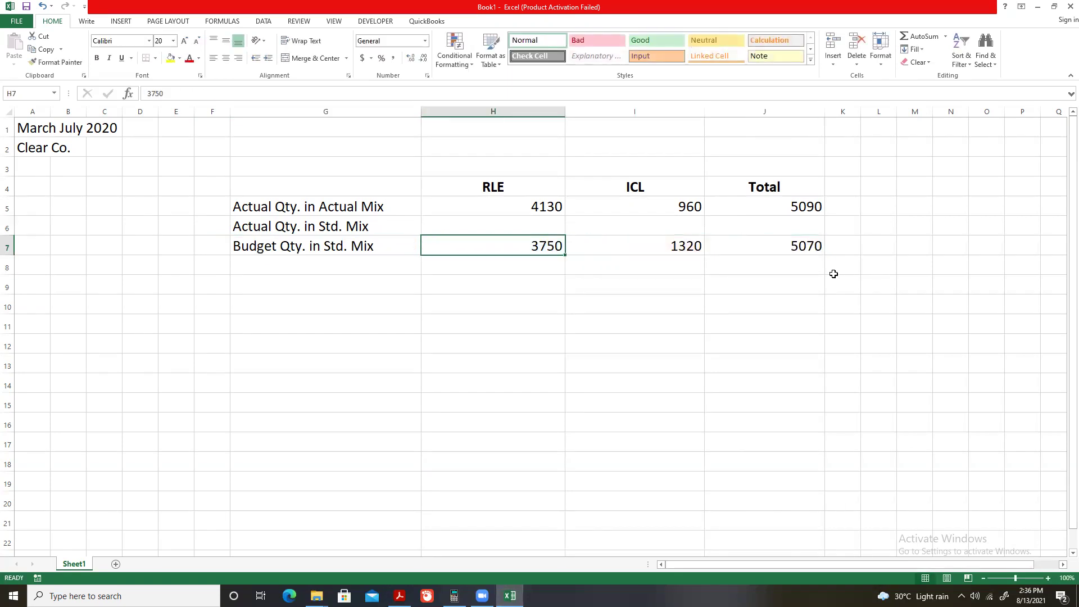
key("Right")
key("Down")
key("Left")
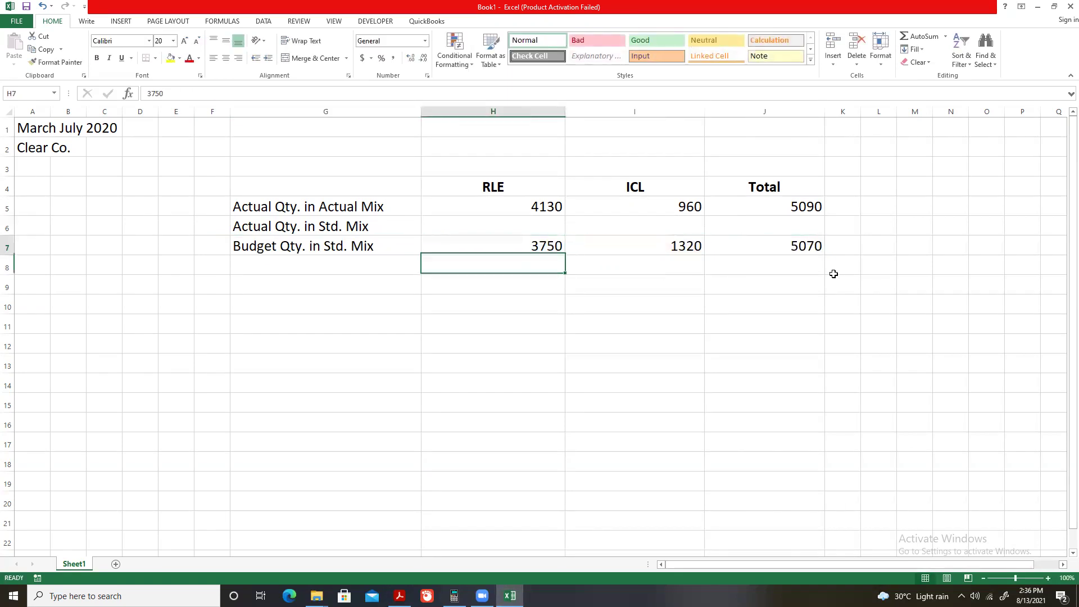
key("Up")
key("Right")
key("Right")
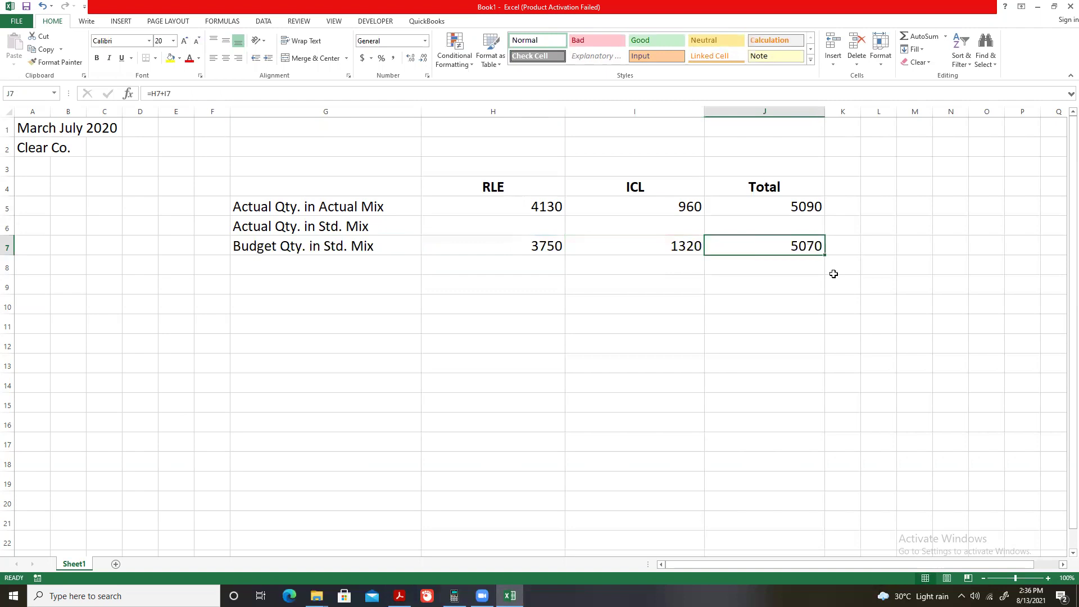
Calculate RLE's share of the total budgeted quantity in H8 with the formula =H7/J7.
key("Left")
key("Left")
key("Down")
key("Up")
key("Down")
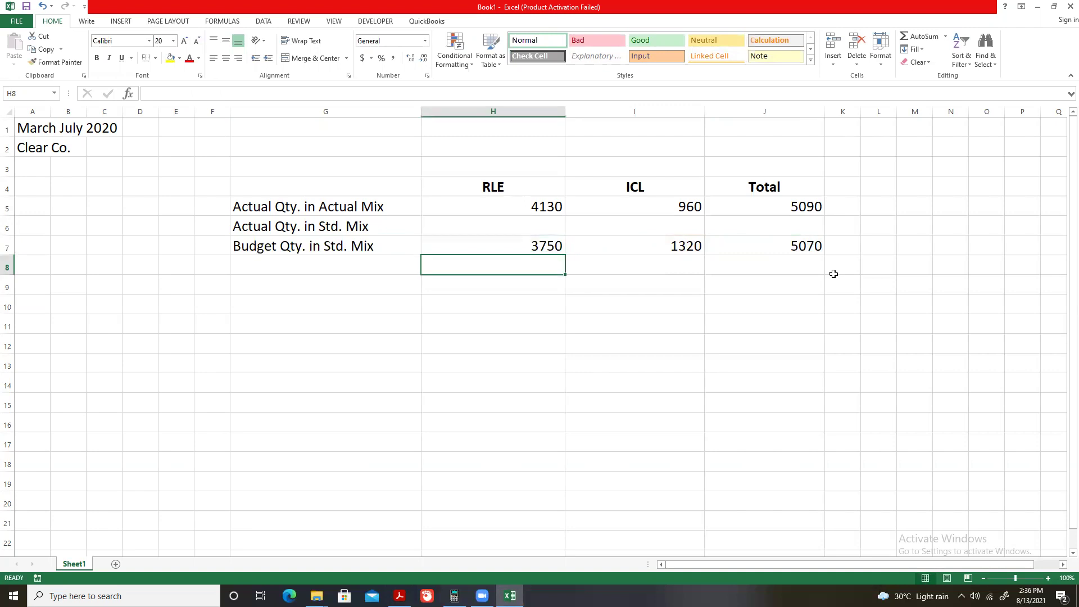
type("=")
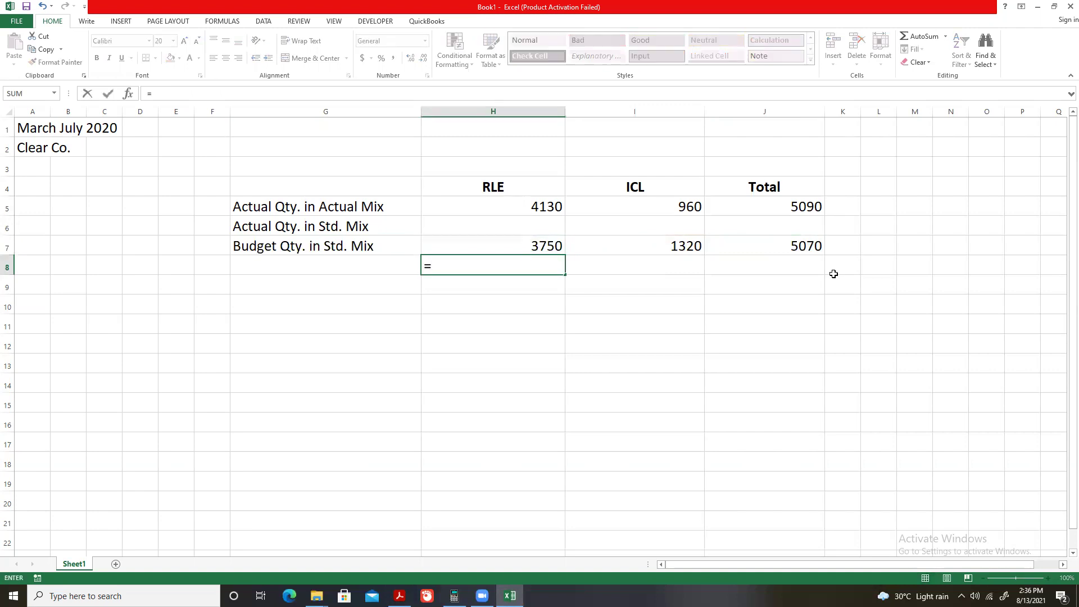
left_click(477, 245)
type("/")
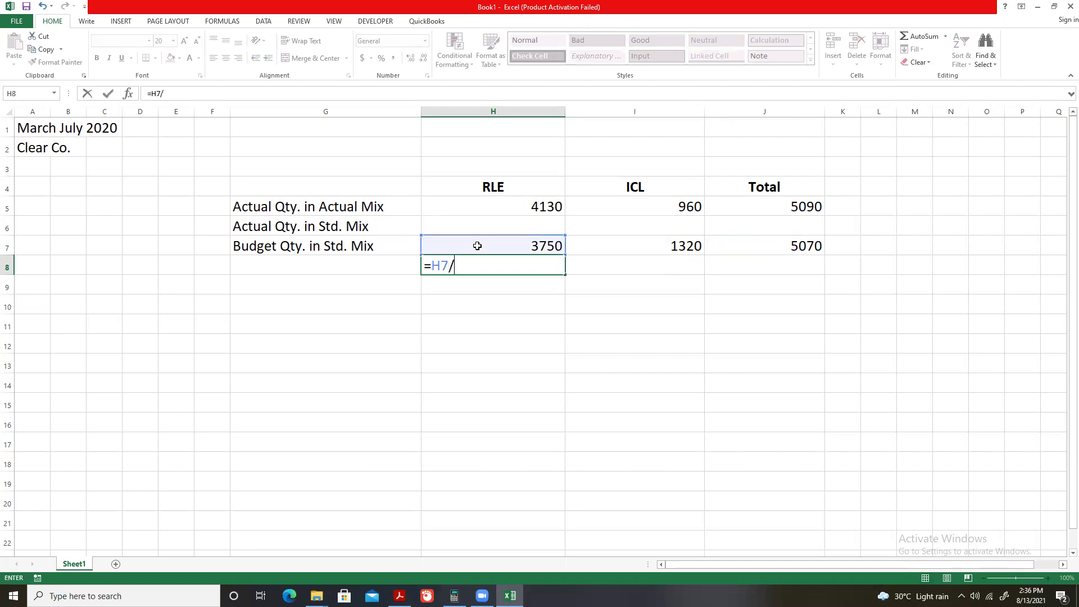
left_click(808, 251)
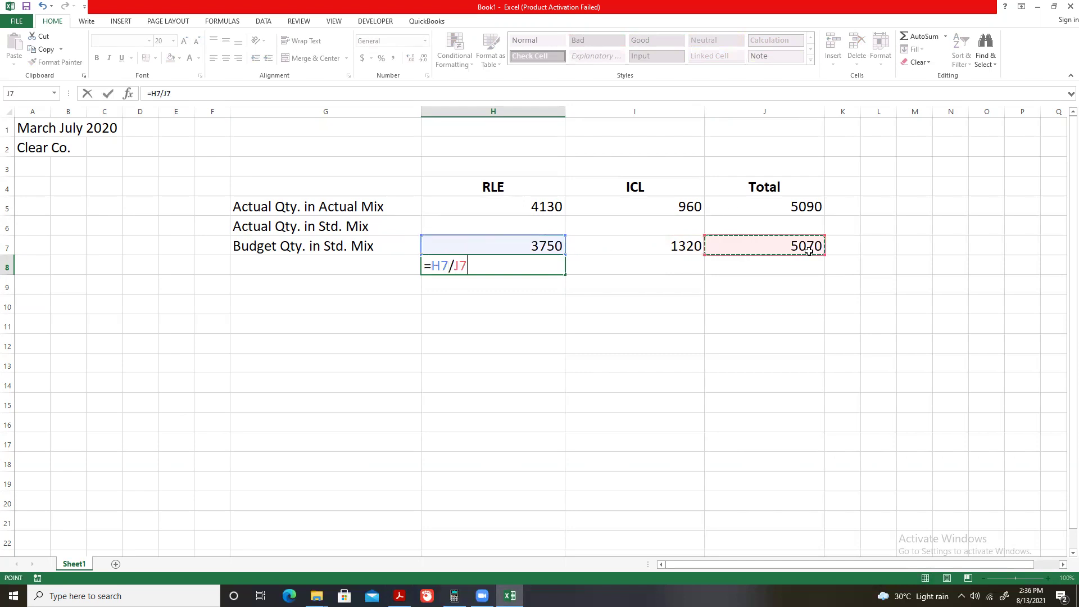
key("Return")
key("Up")
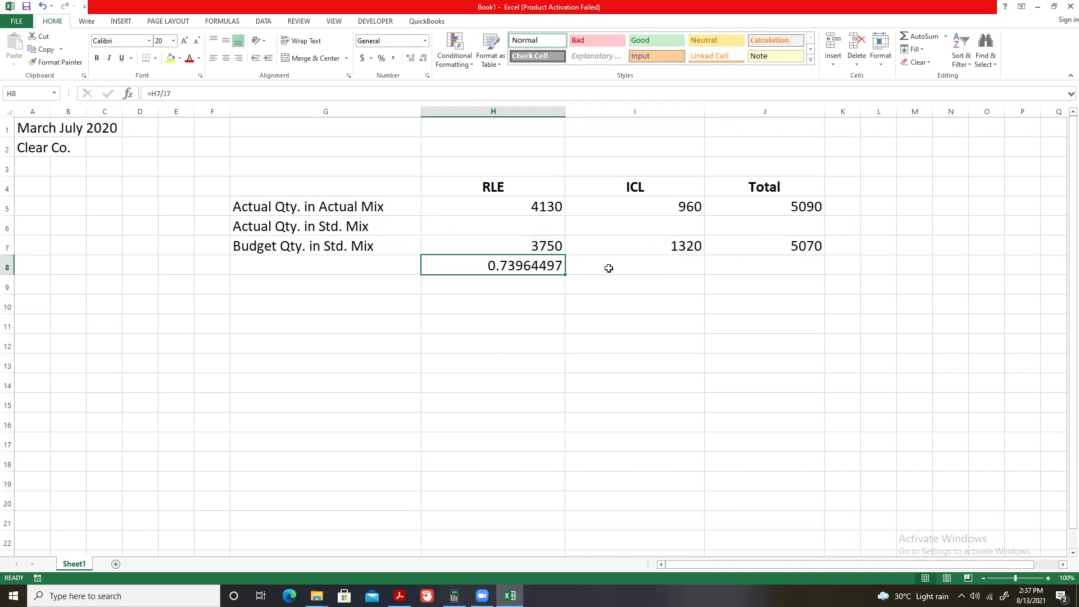
Calculate ICL's share of the total budgeted quantity in I8 with the formula =I7/J7.
left_click(652, 267)
type("=")
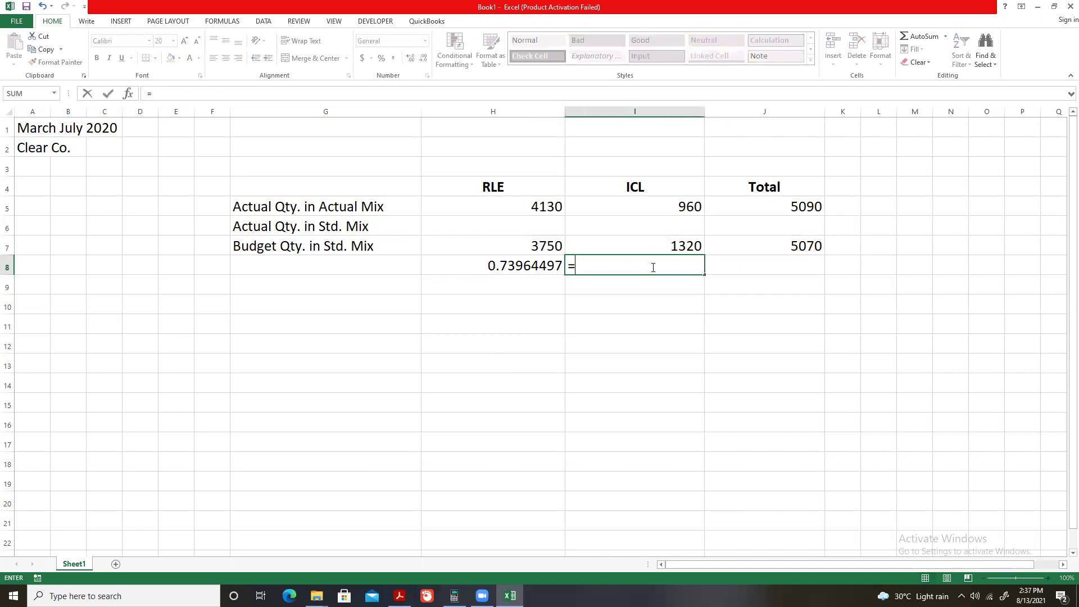
left_click(665, 241)
type("/")
left_click(805, 244)
key("Return")
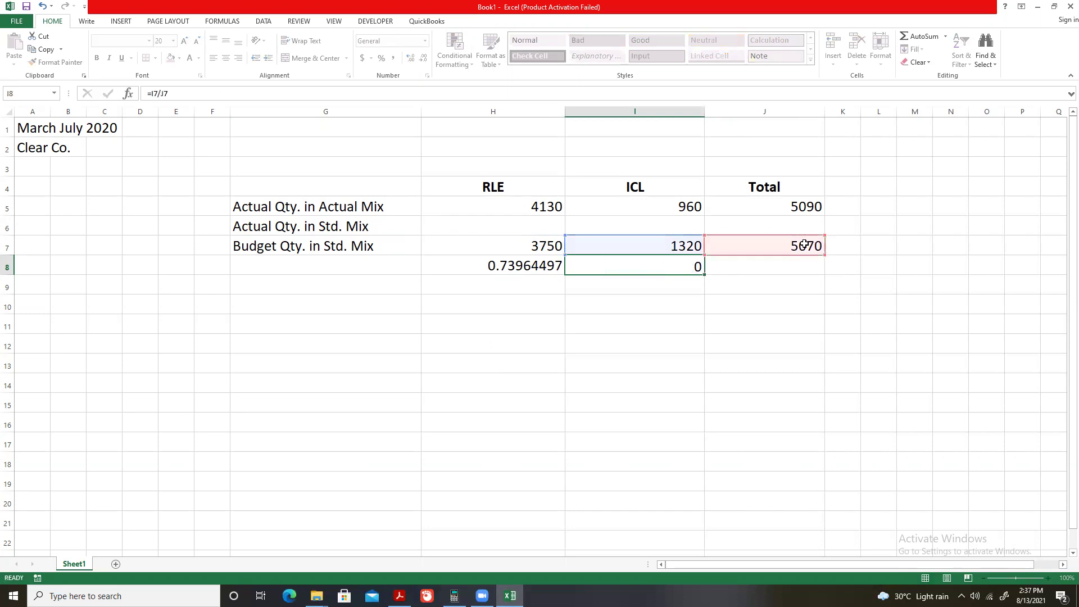
key("Up")
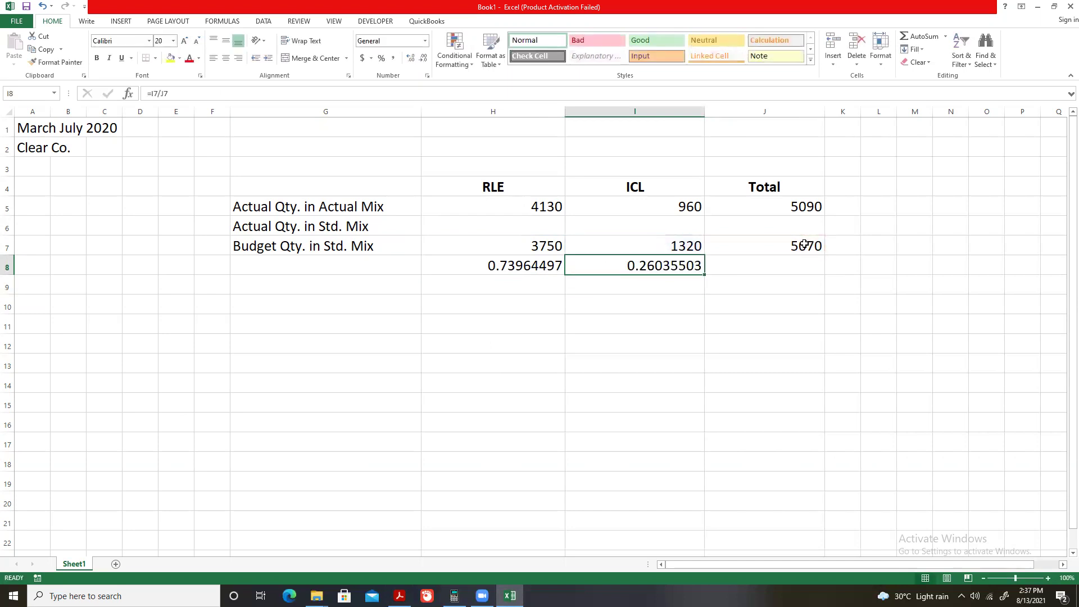
Format the mix proportions in I8 and H8 as percentages.
left_click(384, 59)
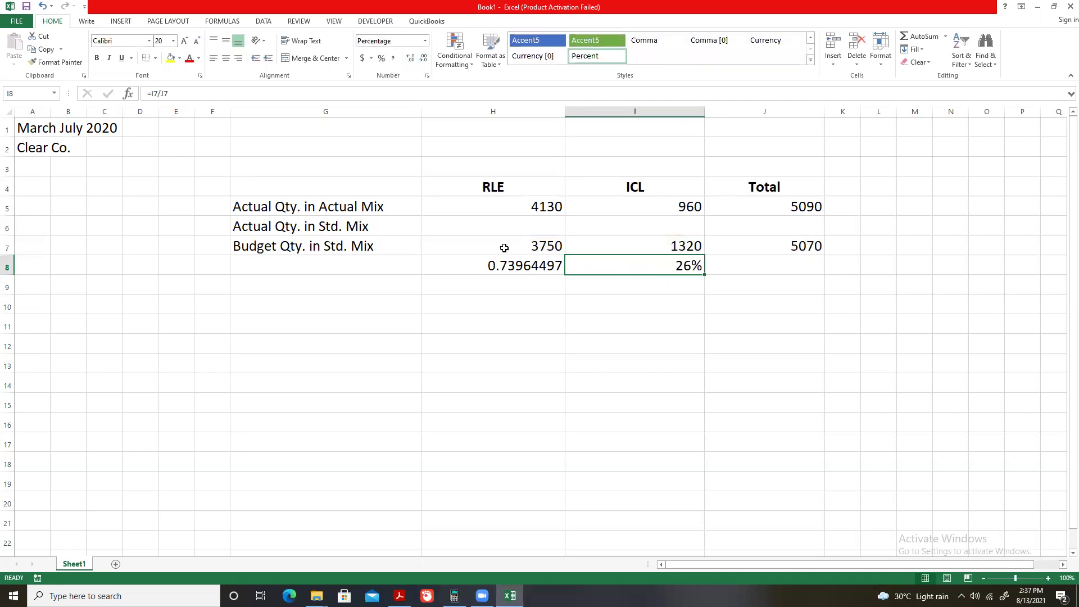
left_click(510, 265)
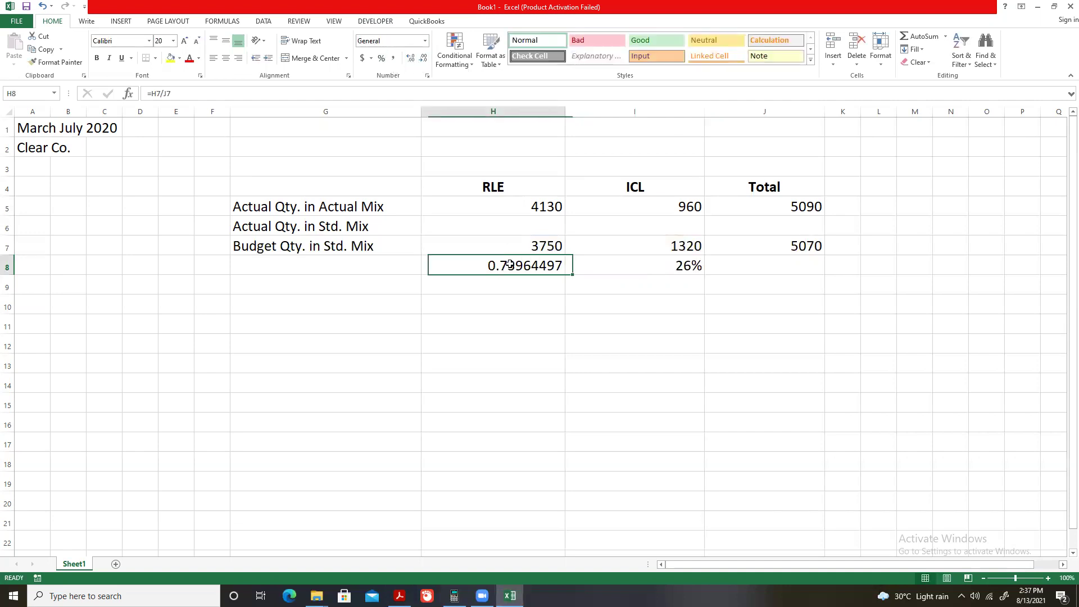
left_click(382, 59)
left_click(550, 382)
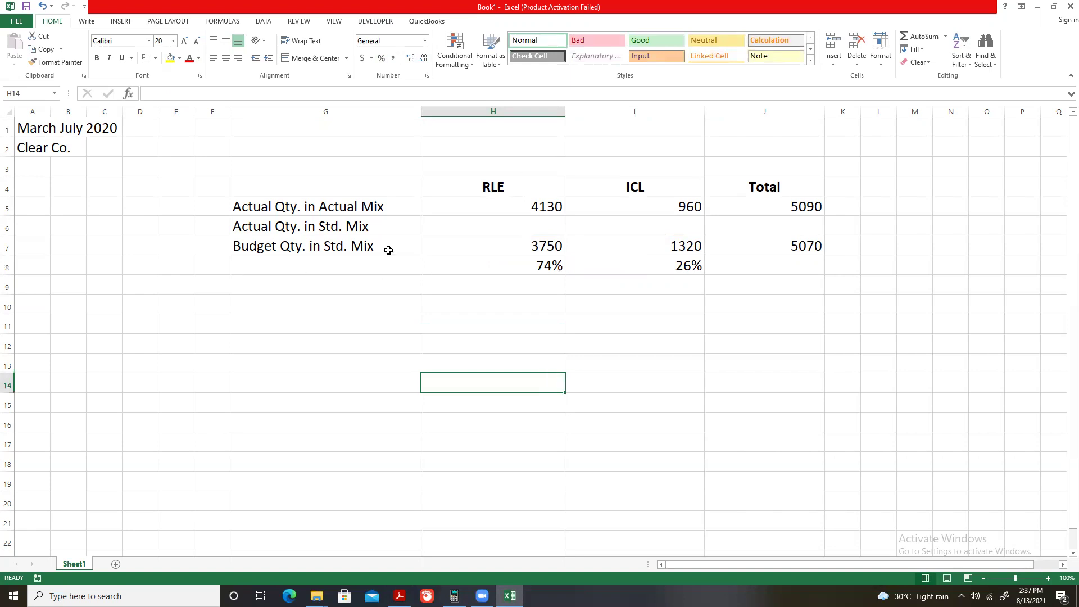
Enter the row label "Standard Mix" in G8, correcting any typing error in it.
left_click(345, 267)
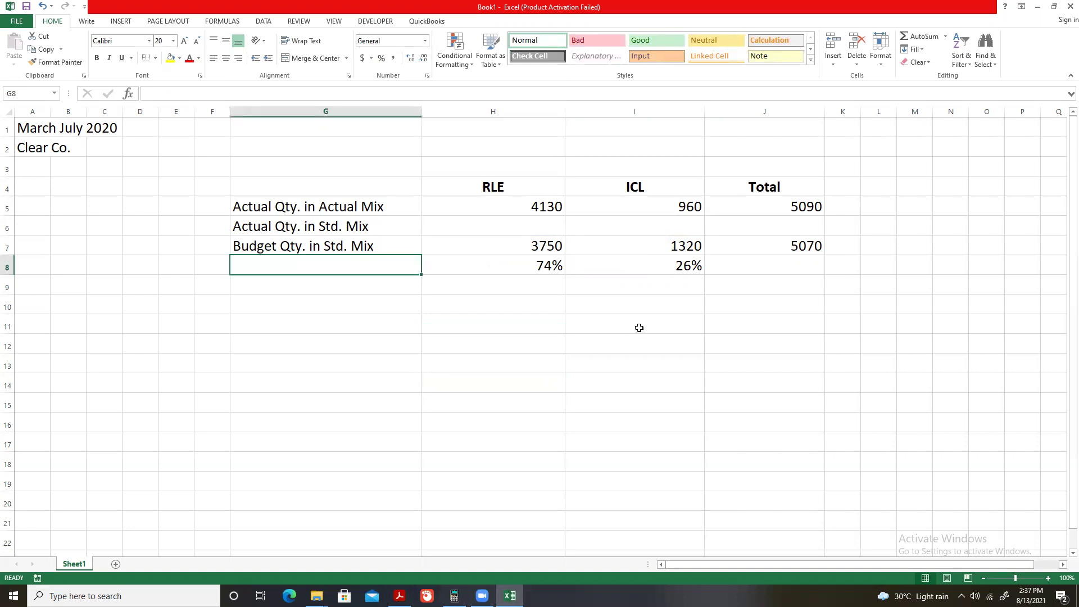
type("Standard Mic")
key("Return")
key("Up")
key("F2")
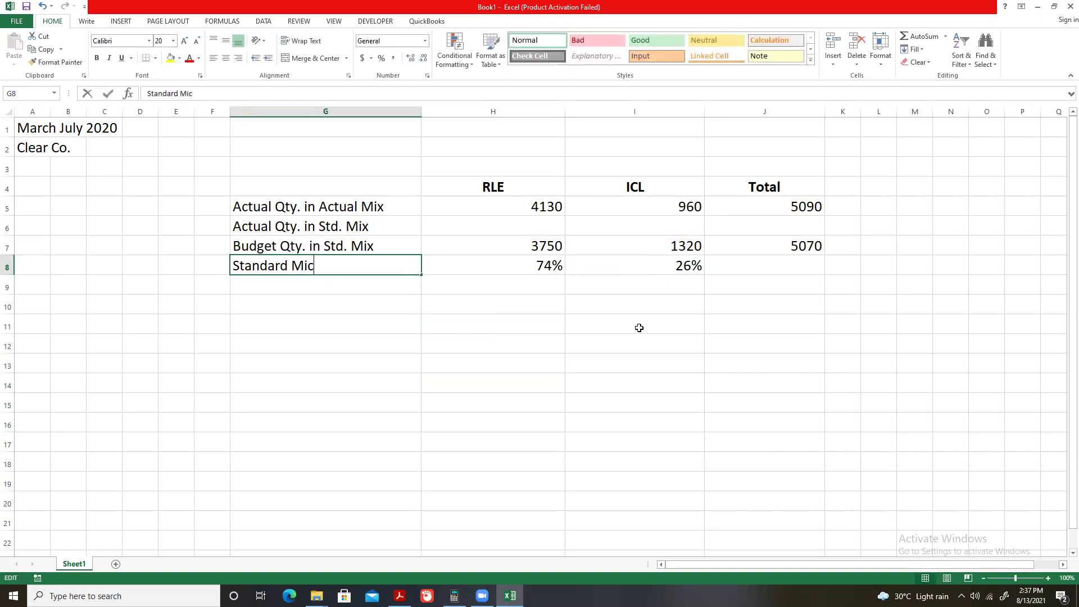
key("BackSpace")
type("x")
key("Return")
key("Up")
left_click(539, 259)
left_click(701, 267)
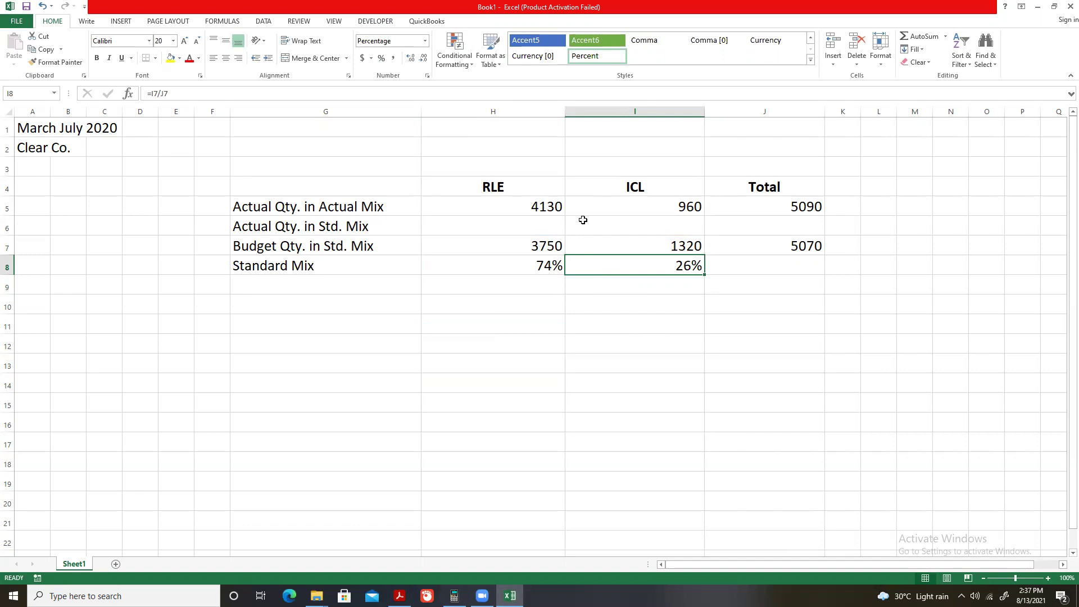
left_click(548, 265)
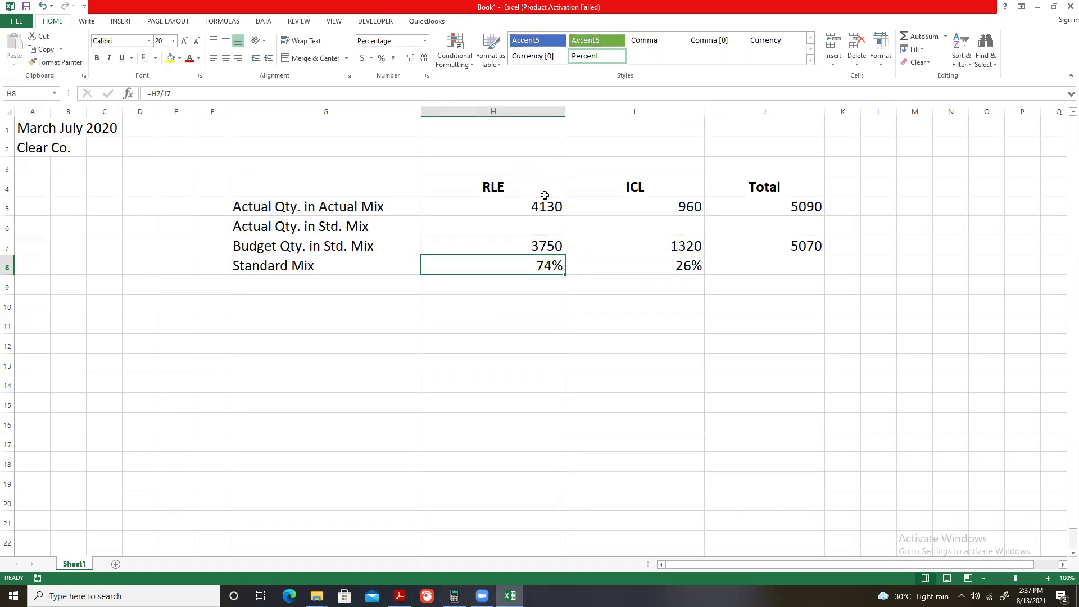
Enter 5090 as the total for the Actual Qty. in Std. Mix row in J6.
left_click(512, 178)
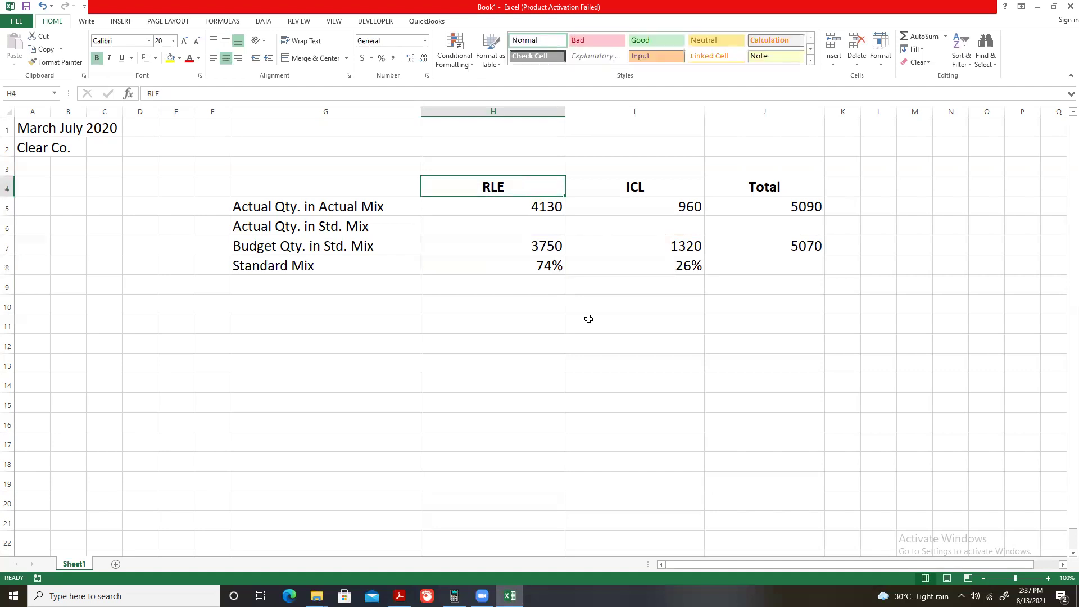
left_click(650, 189)
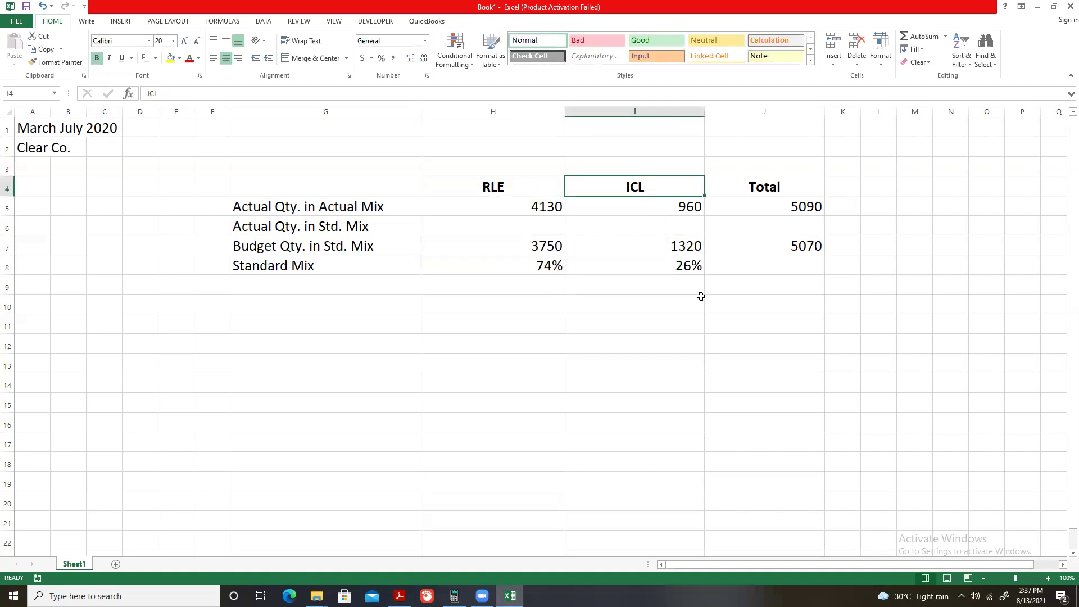
left_click(801, 221)
type("5090")
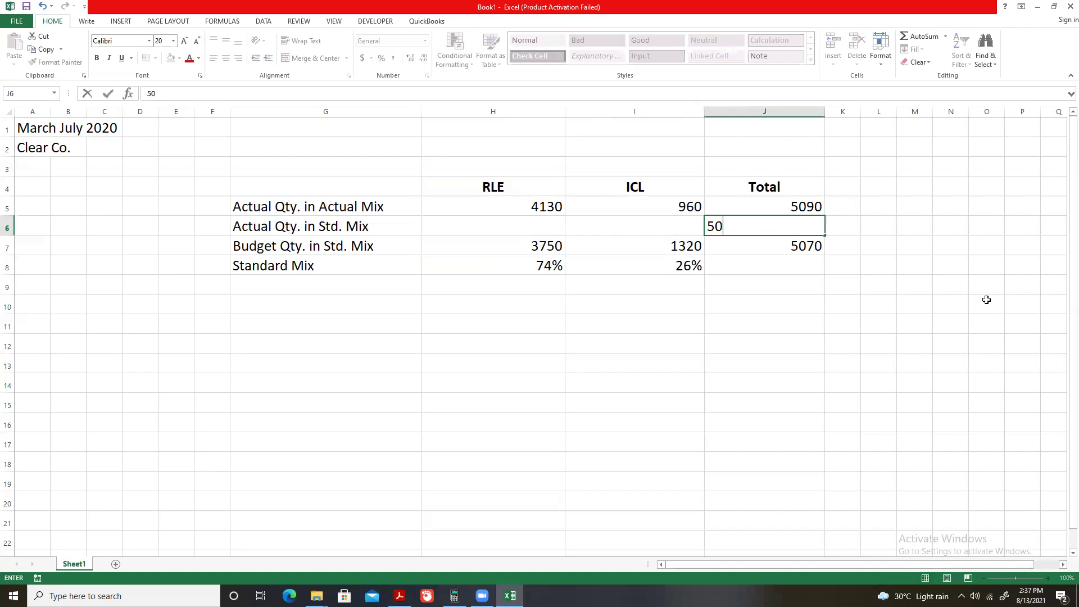
key("Return")
key("Up")
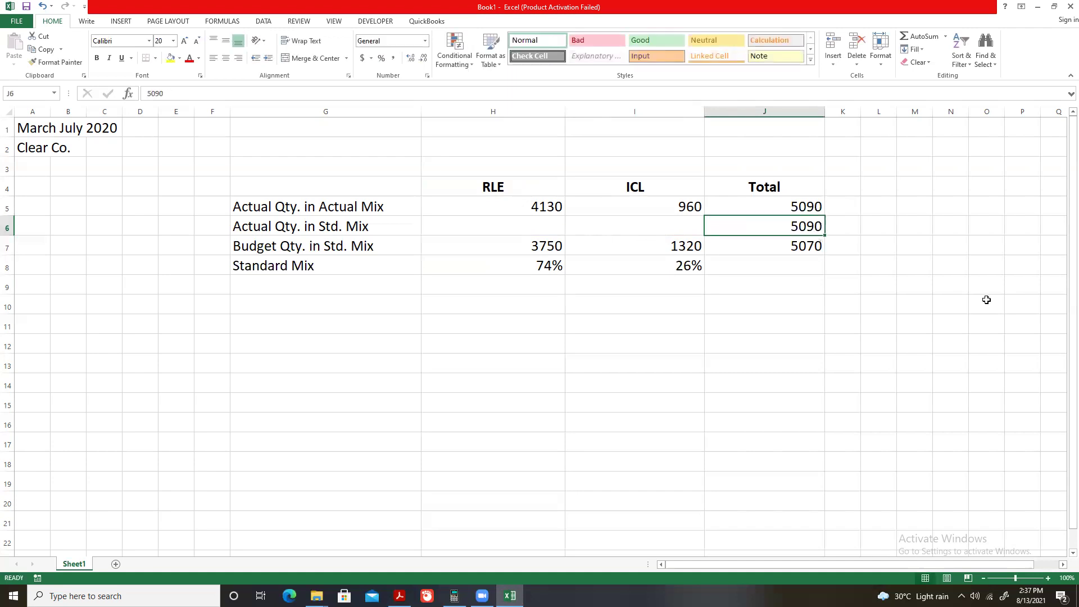
Calculate RLE's actual quantity in standard mix in H6 with the formula =J6*H8.
left_click(531, 230)
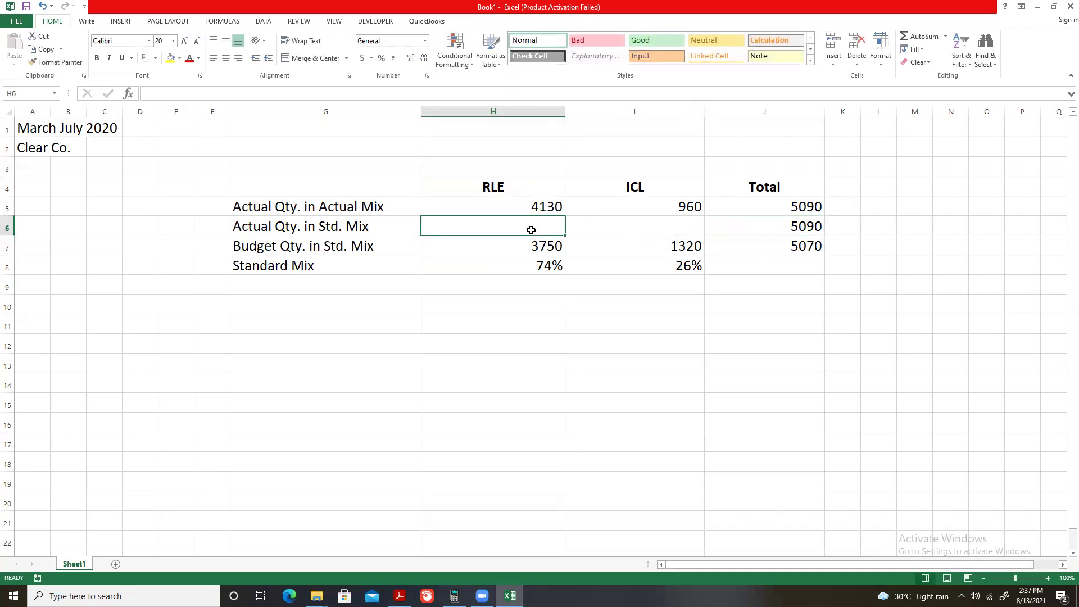
type("=")
left_click(820, 227)
type("*")
left_click(552, 270)
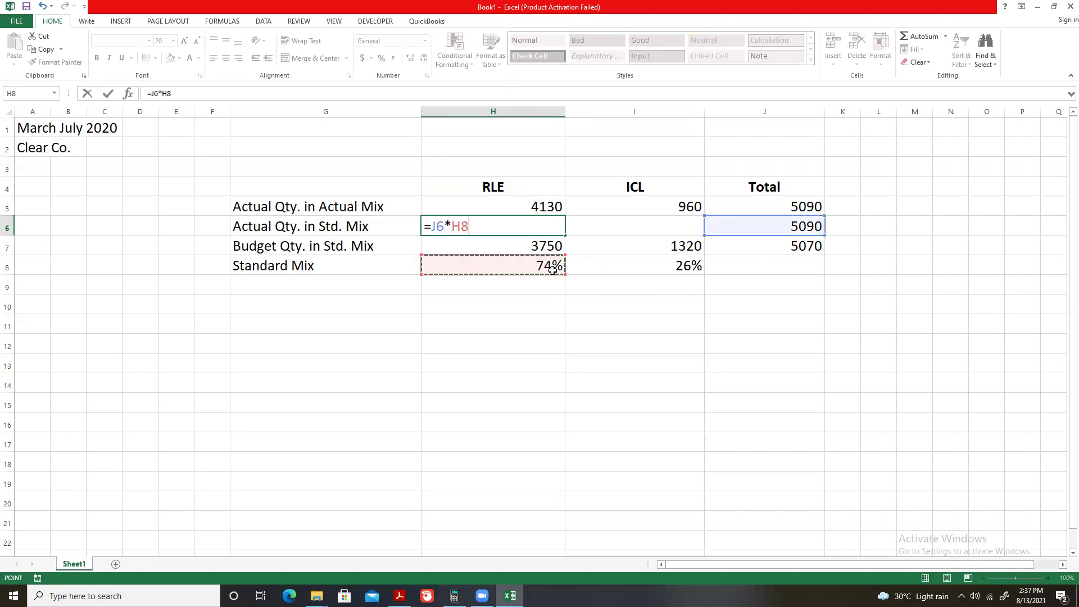
key("Return")
Format RLE's actual quantity in standard mix in H6 to two decimal places.
left_click(521, 227)
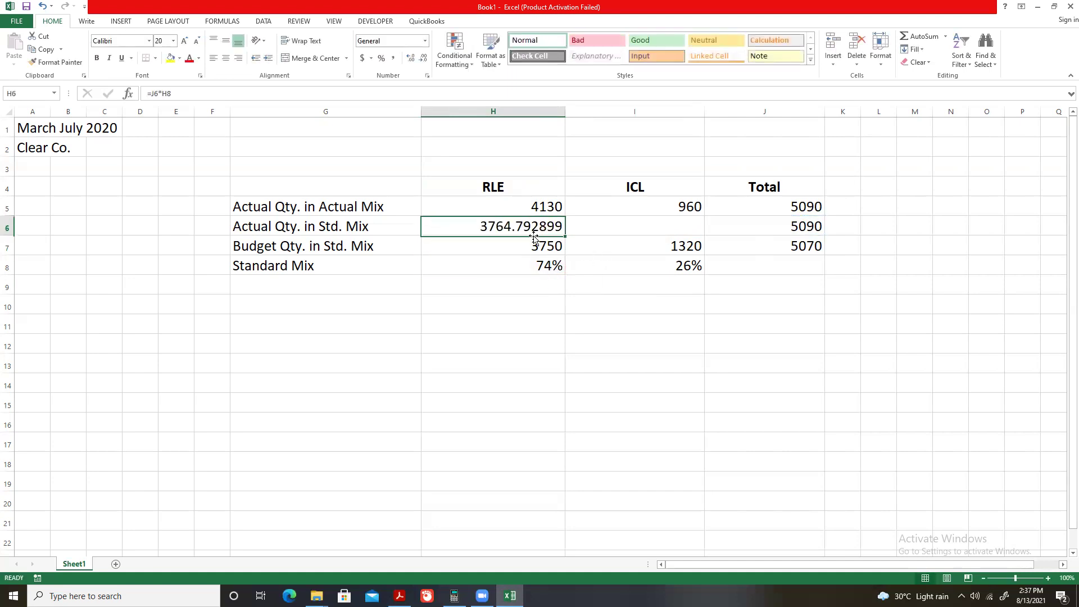
left_click(425, 59)
left_click(425, 59)
left_click(424, 59)
left_click(425, 59)
left_click(425, 59)
left_click(425, 59)
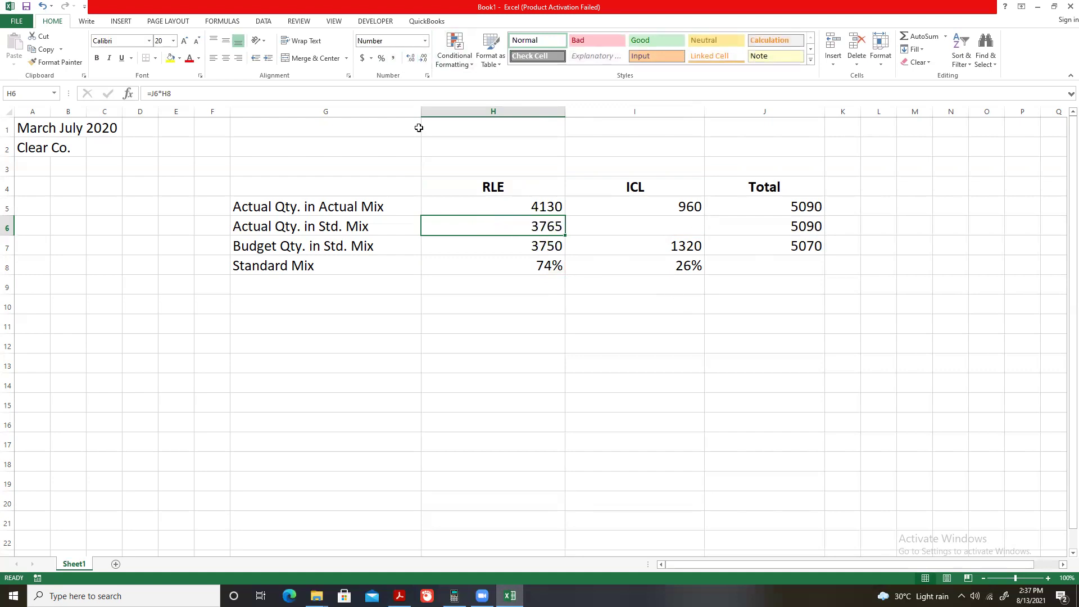
left_click(409, 59)
left_click(410, 59)
Calculate ICL's actual quantity in standard mix in I6 with the formula =J6*I8.
left_click(660, 228)
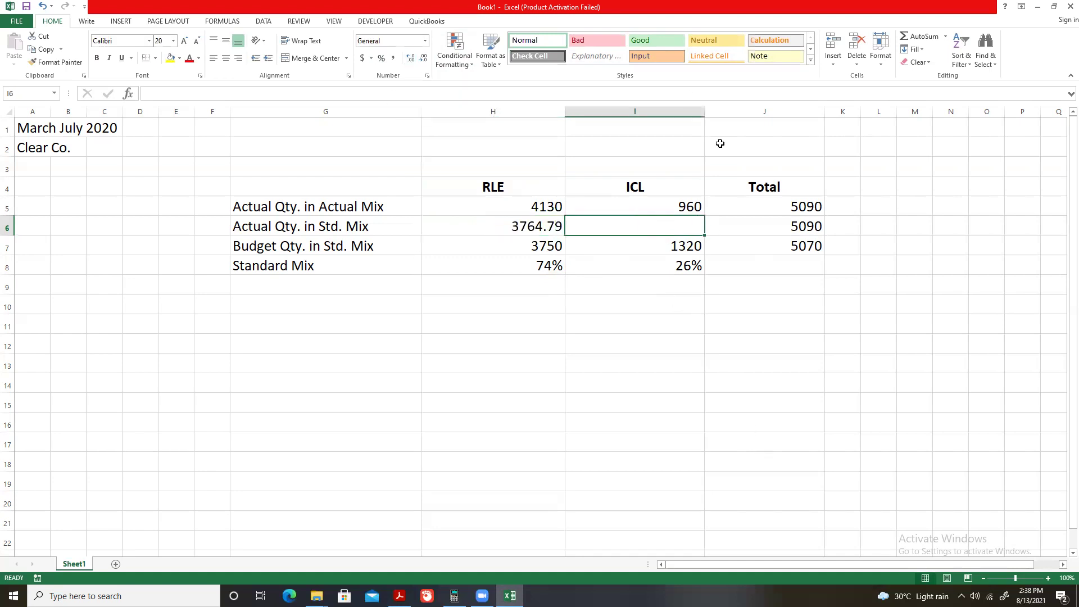
left_click(517, 221)
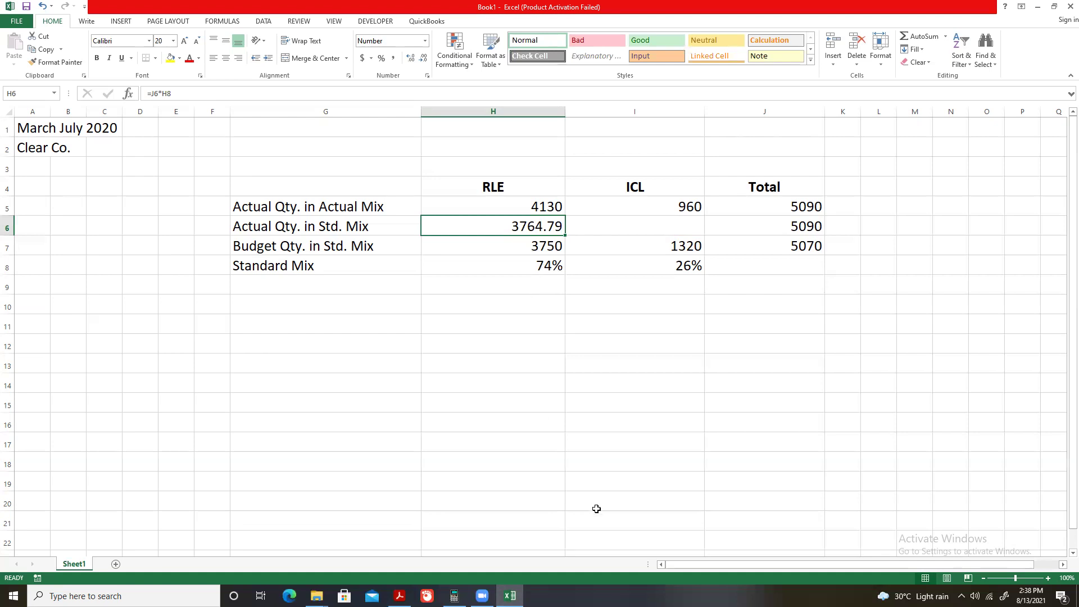
left_click(680, 223)
type("=")
left_click(824, 226)
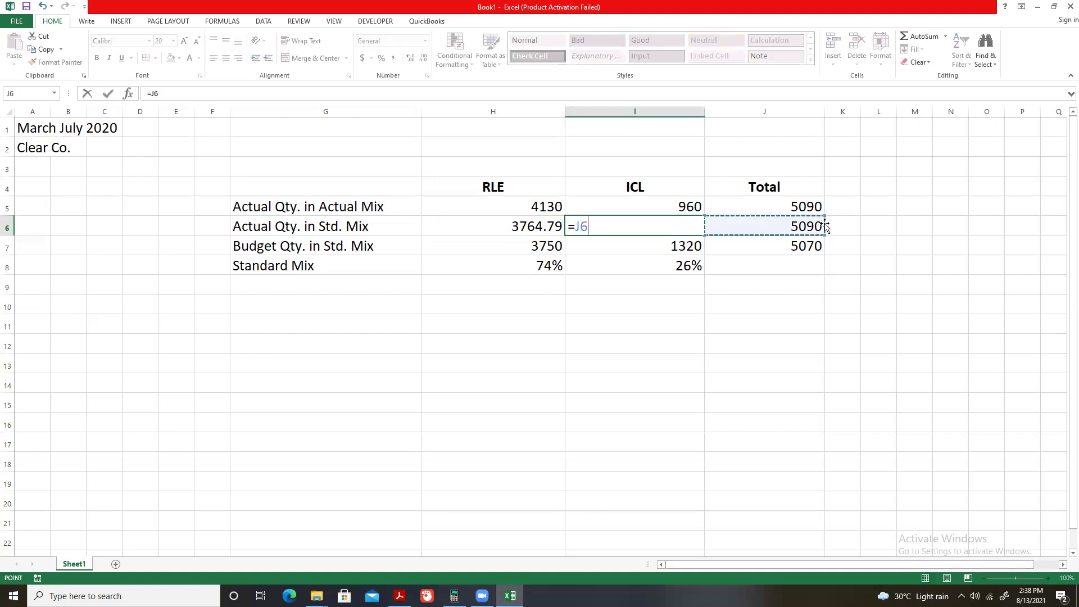
type("*")
left_click(675, 264)
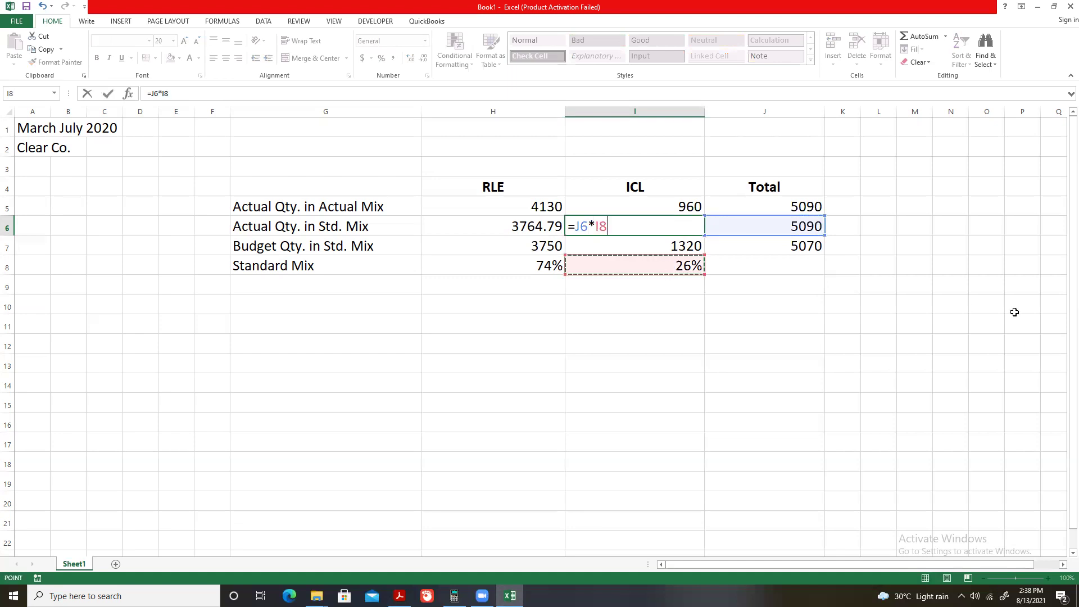
key("Return")
Format ICL's actual quantity in standard mix in I6 to two decimal places.
left_click(636, 227)
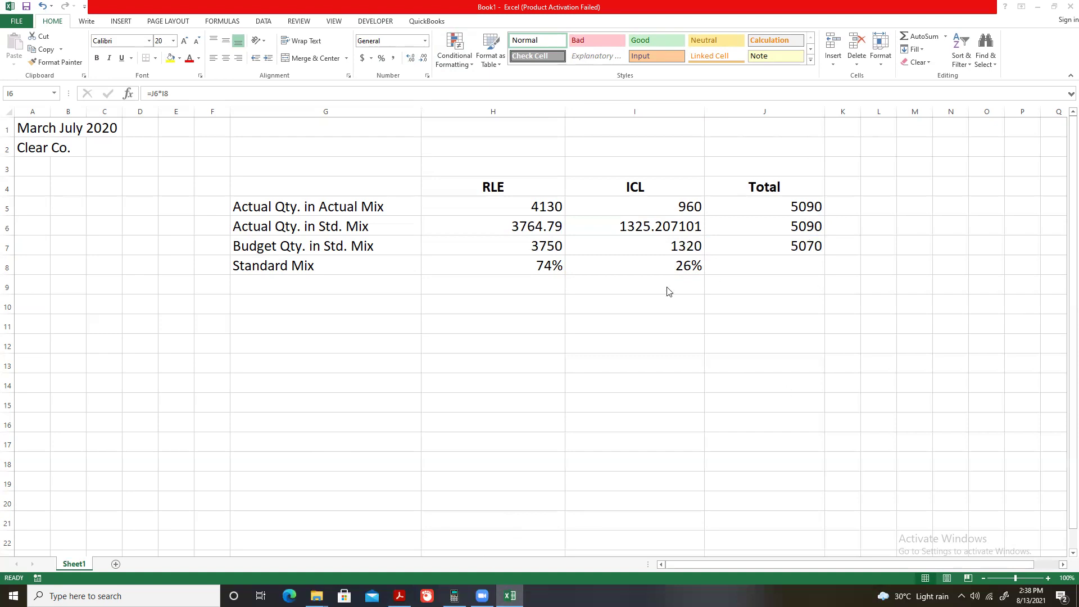
left_click(656, 229)
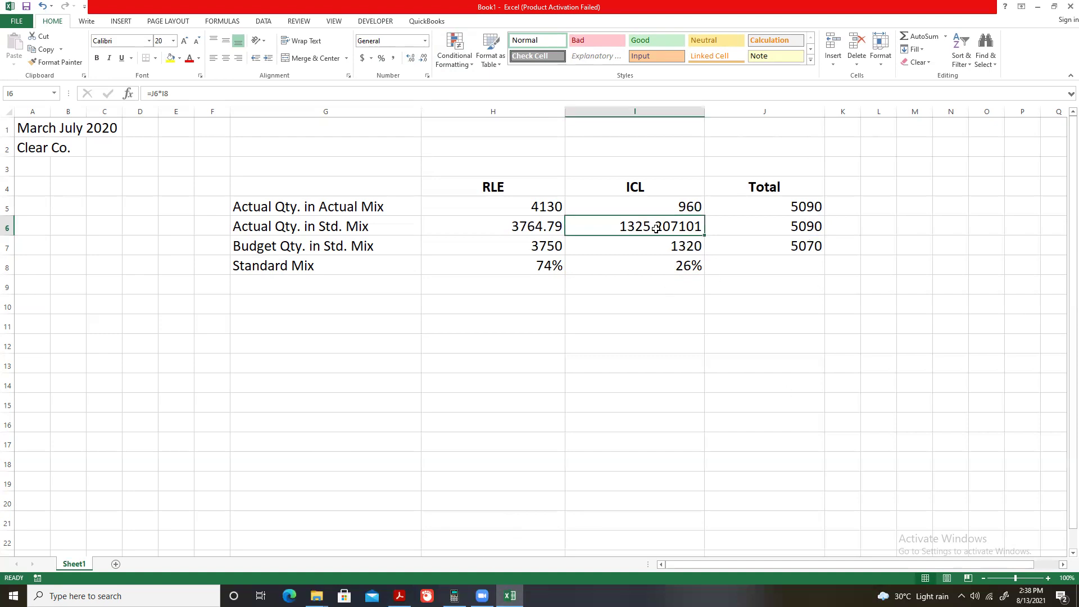
left_click(693, 264)
left_click(693, 228)
left_click(421, 63)
left_click(422, 63)
left_click(422, 63)
left_click(422, 63)
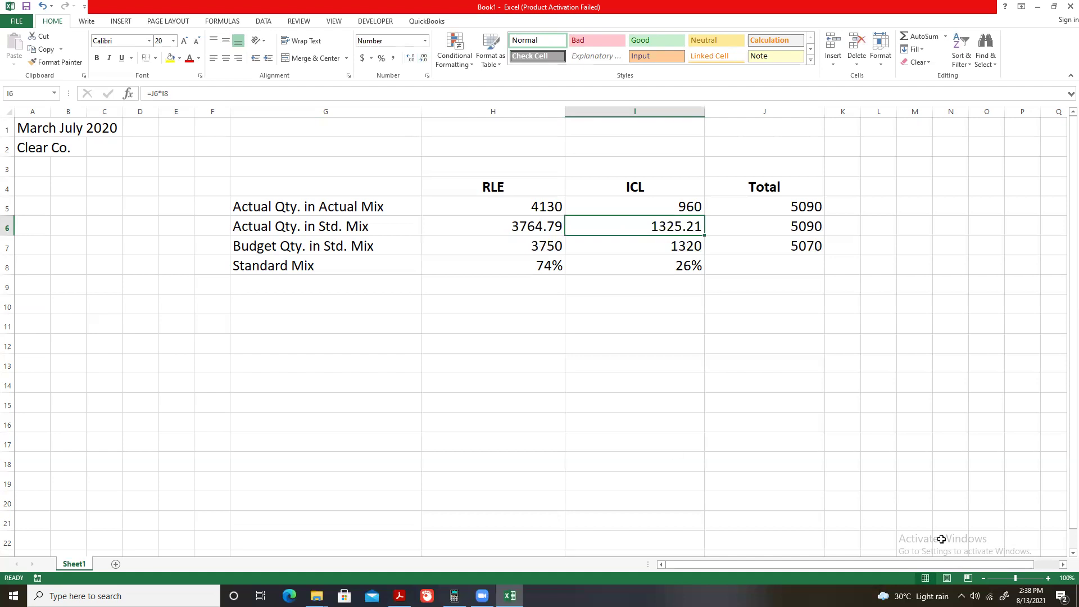
Review the actual, standard-mix and budget quantities and the standard mix percentages for RLE and ICL.
left_click(714, 248)
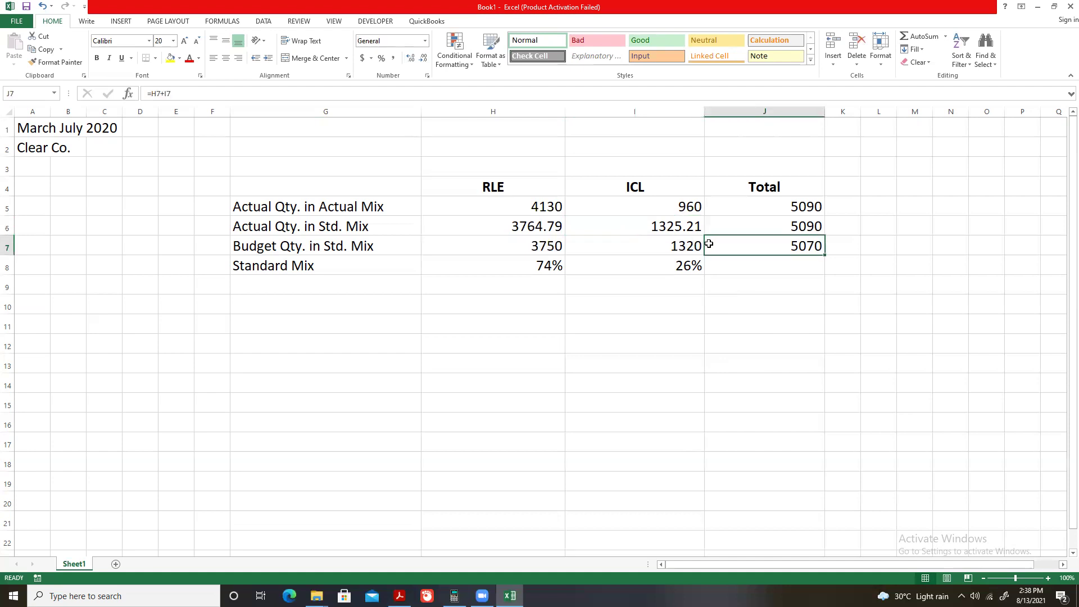
left_click(521, 229)
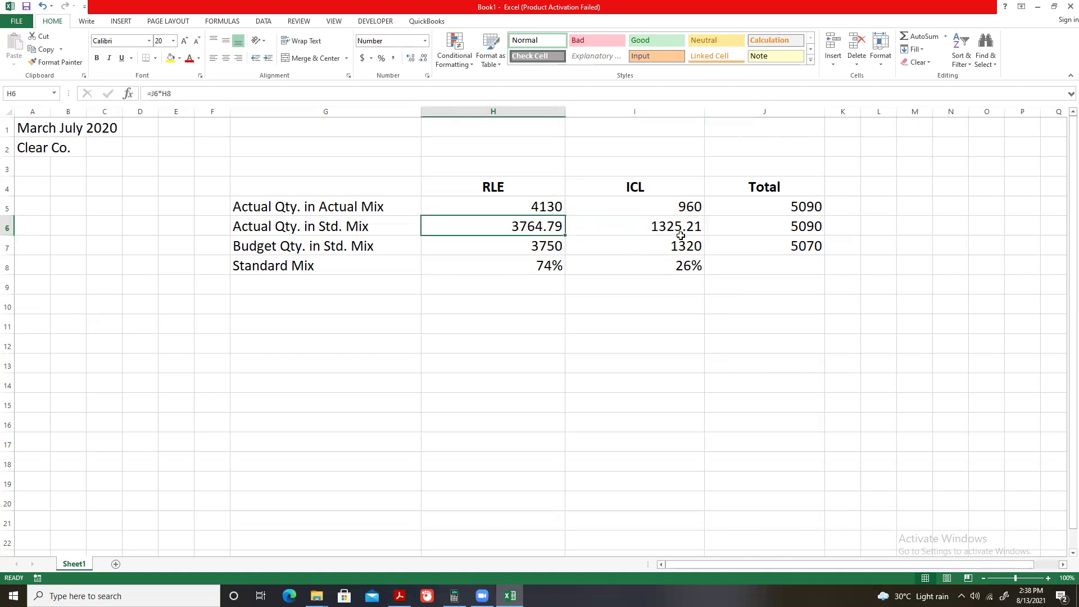
key("Right")
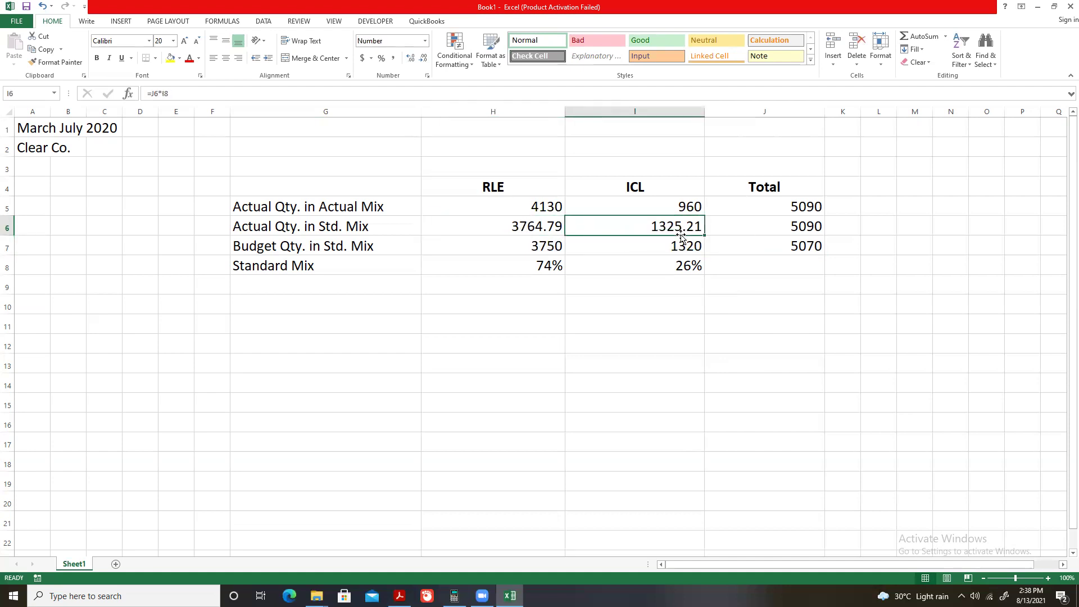
left_click(526, 207)
left_click(653, 200)
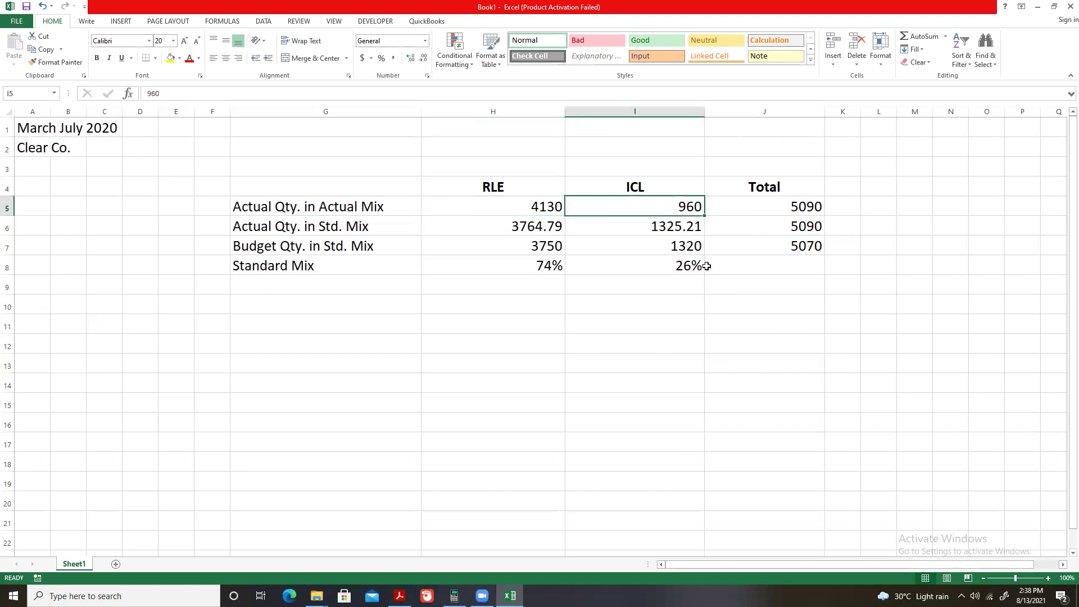
left_click(531, 243)
key("Right")
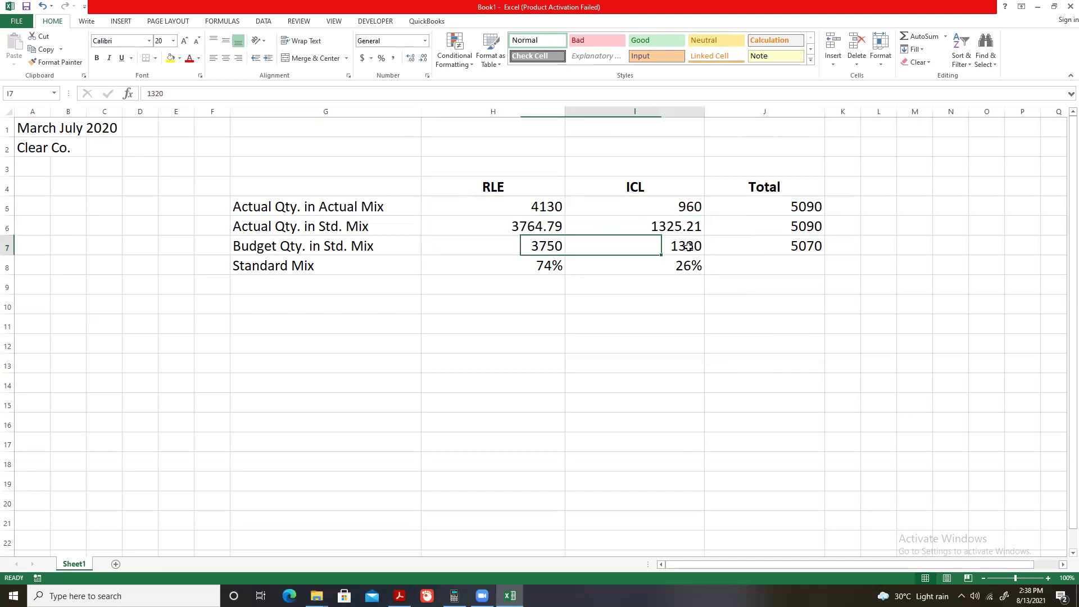
left_click(794, 276)
left_click_drag(551, 268, 645, 267)
left_click(781, 371)
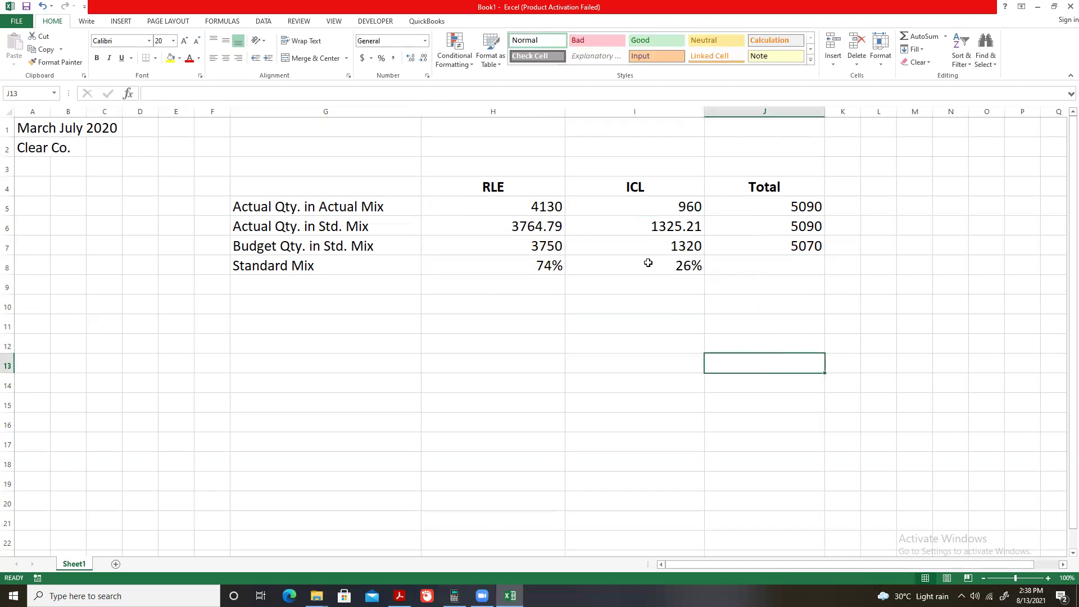
Compare the RLE and ICL quantities in the budget and actual standard-mix rows with their row totals.
left_click_drag(510, 253, 775, 251)
left_click(672, 338)
left_click_drag(501, 242, 802, 294)
left_click(797, 253)
left_click_drag(524, 254, 638, 252)
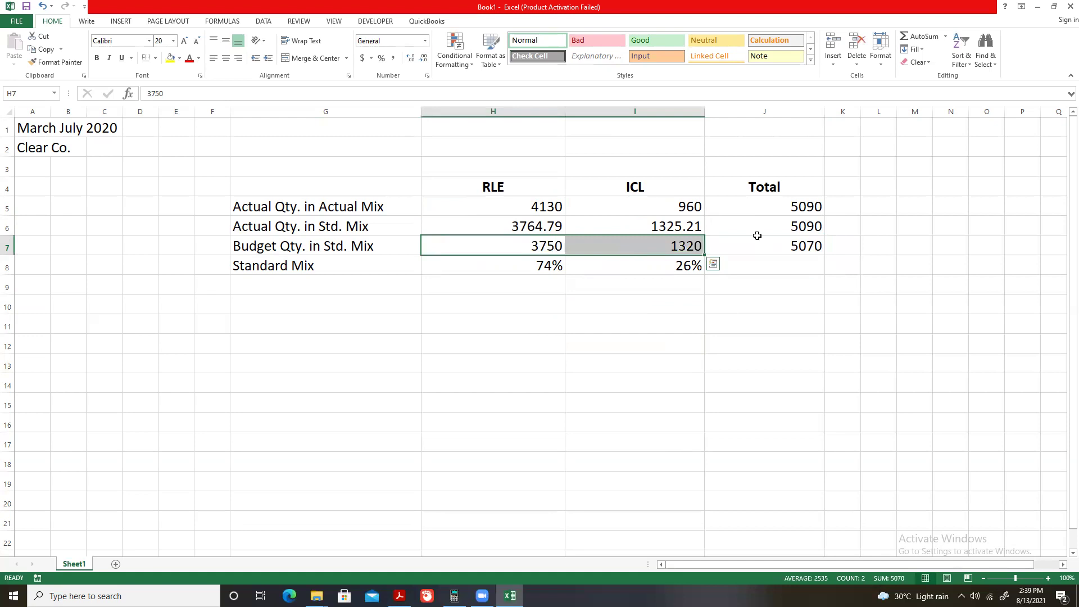
left_click(787, 252)
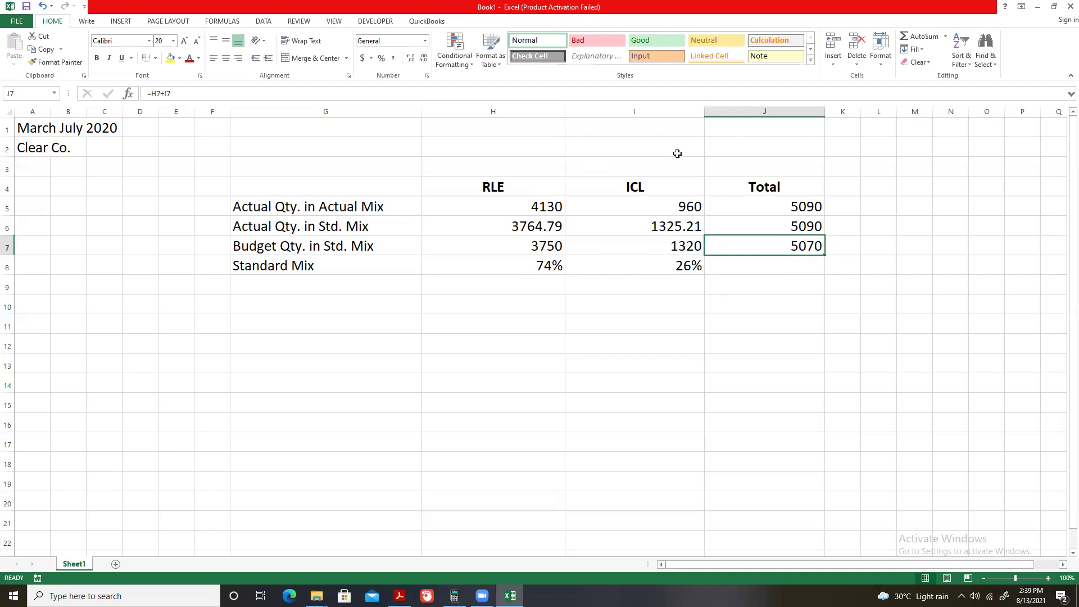
left_click(769, 226)
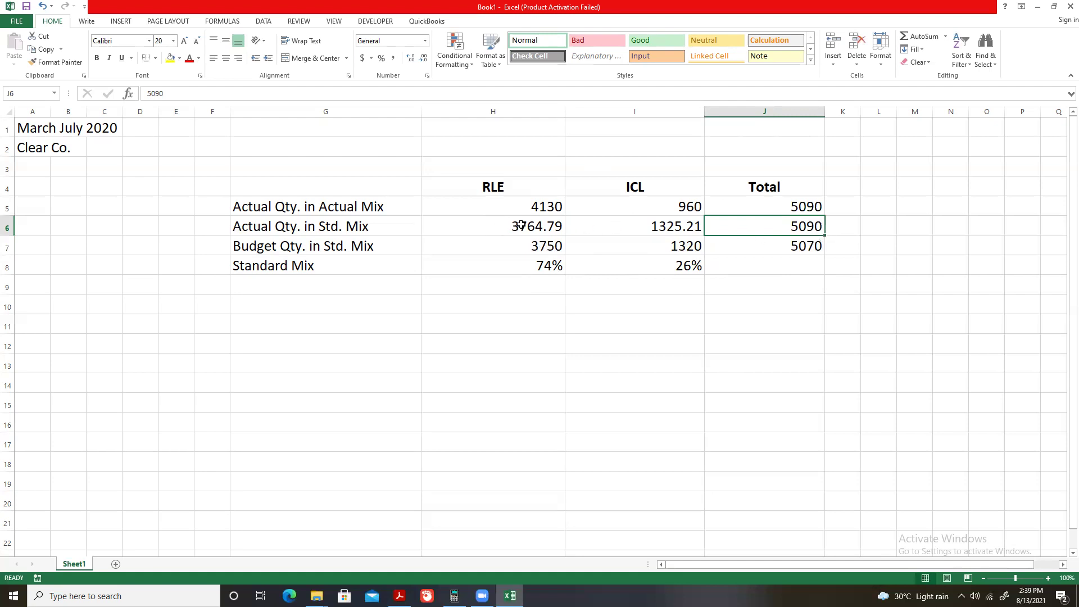
left_click_drag(504, 231, 656, 234)
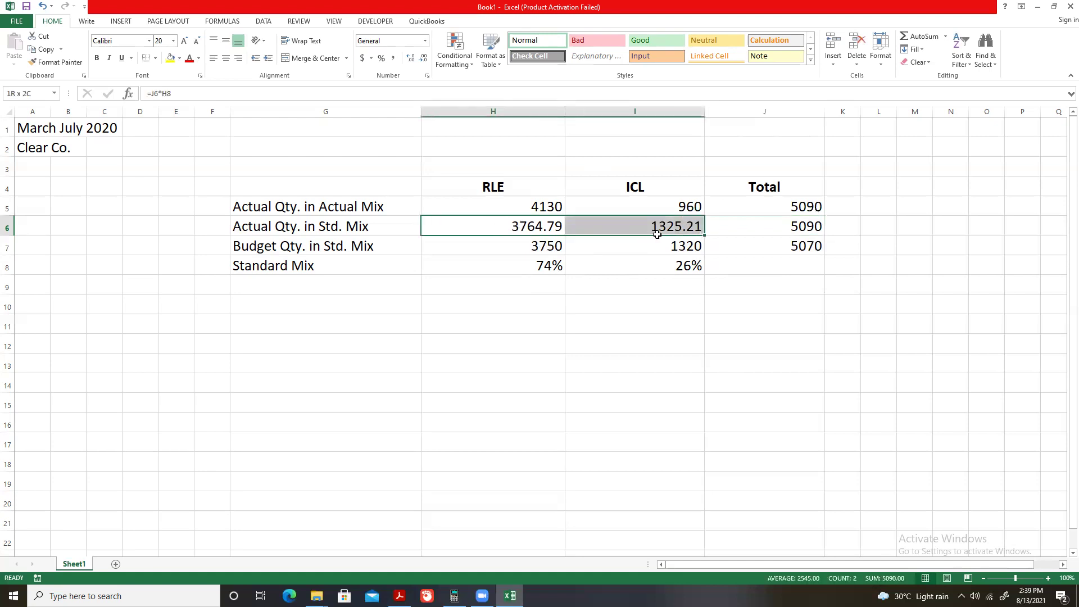
left_click(622, 280)
Enter the row label "Standard Contribution" in G10.
left_click(366, 309)
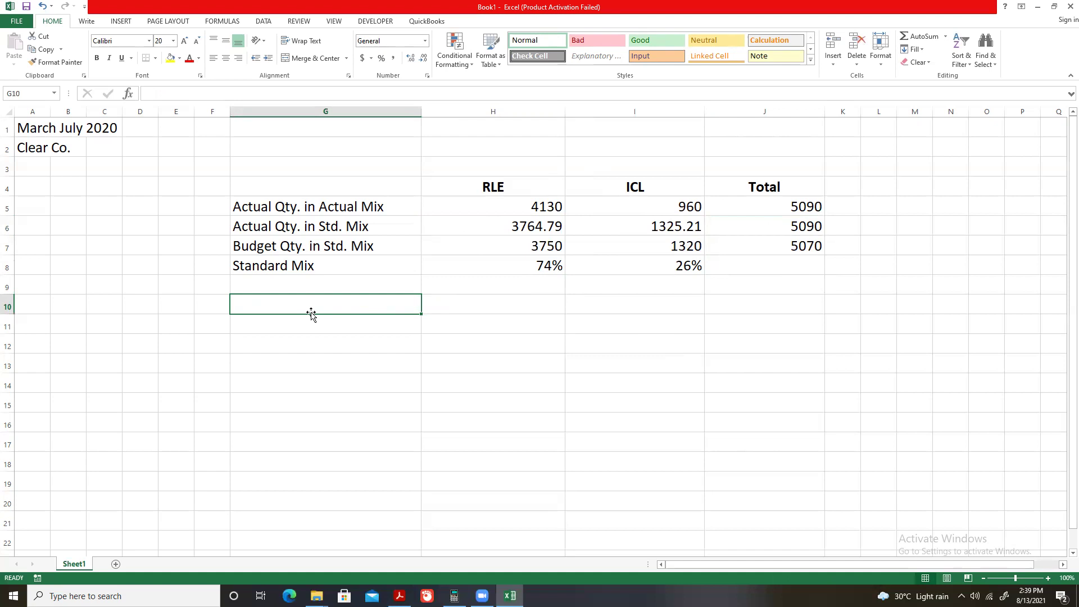
type("Standard Contribution")
key("Return")
Check RLE's budget selling price and variable cost in the exam PDF and enter the standard contribution of 2400 in H10 in Excel.
key("Up")
key("Right")
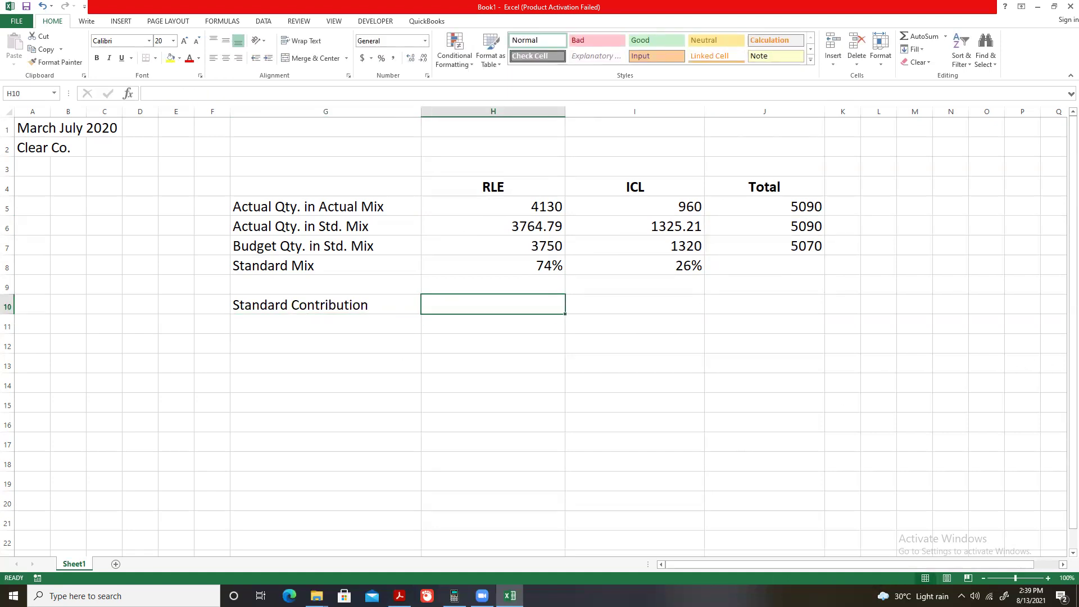
key("alt+Tab")
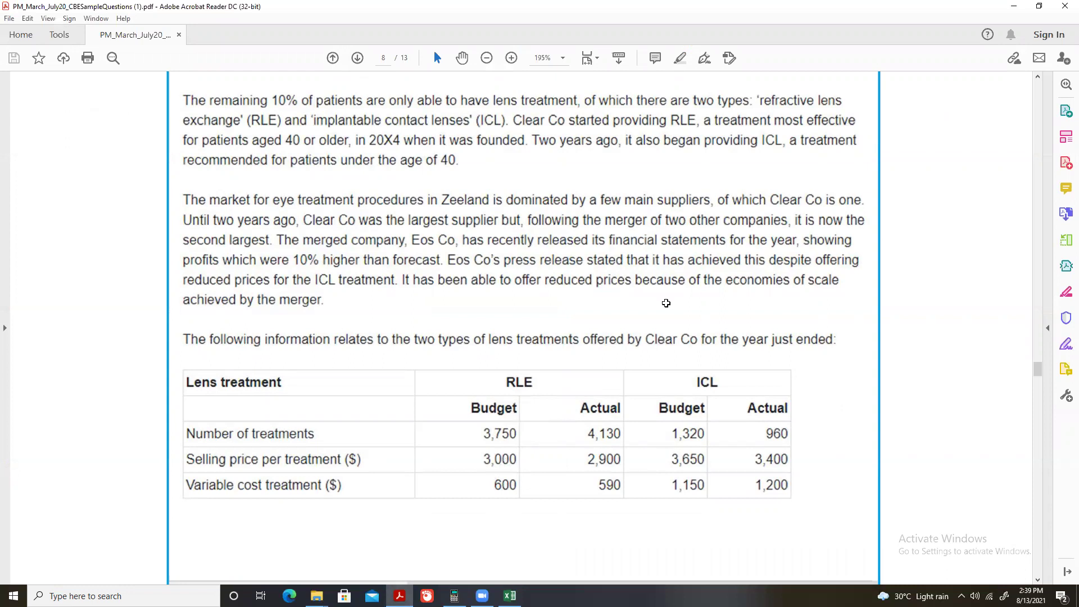
key("alt+Tab")
key("Return")
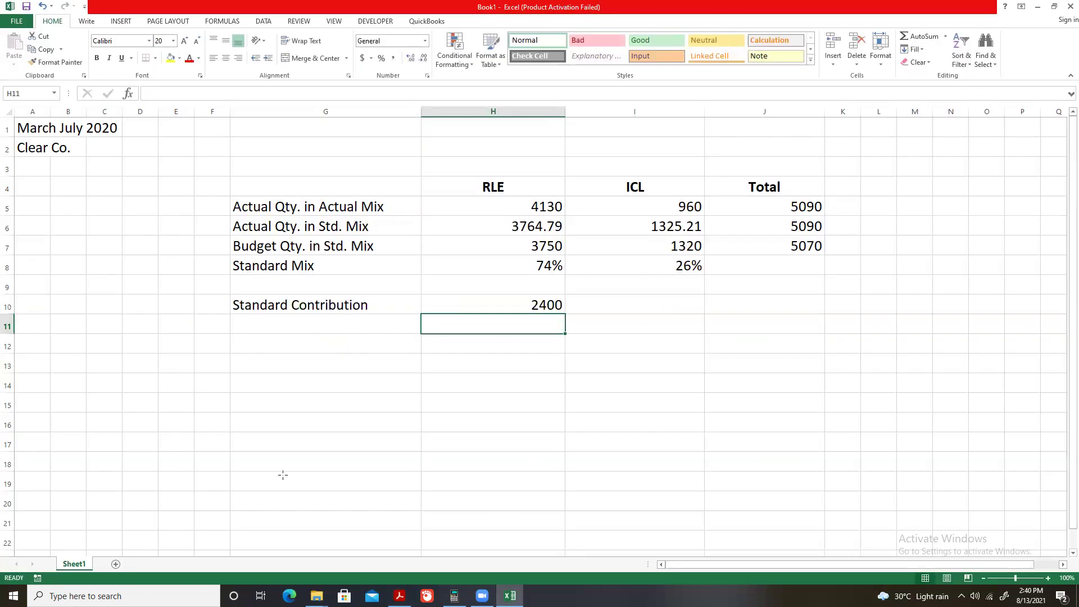
Check ICL's budget figures in the exam PDF and calculate its standard contribution in I10 in Excel with =3650-1150.
key("alt+Tab")
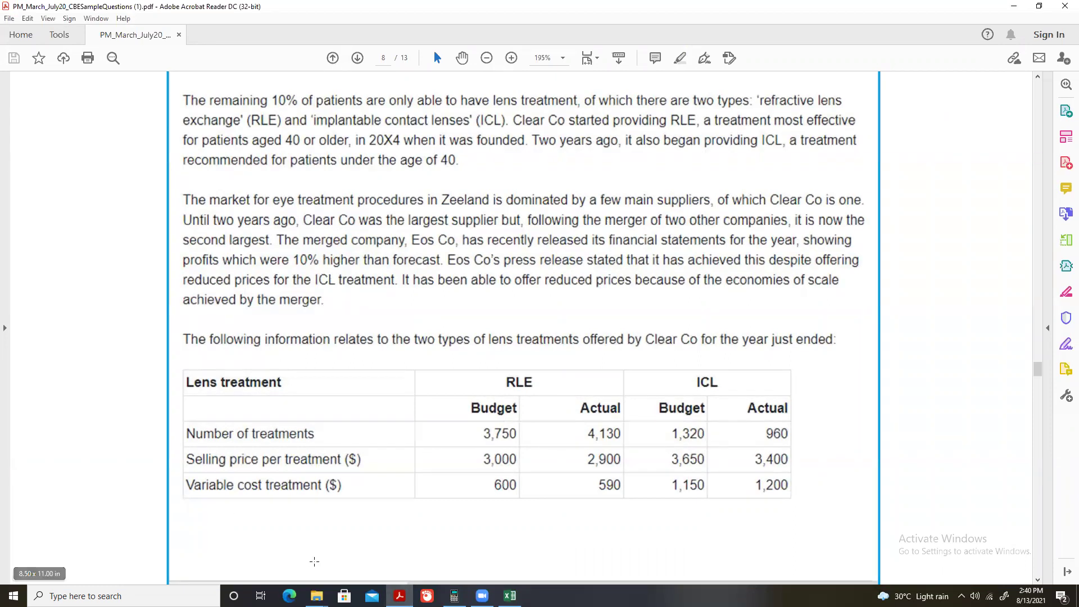
key("alt+Tab")
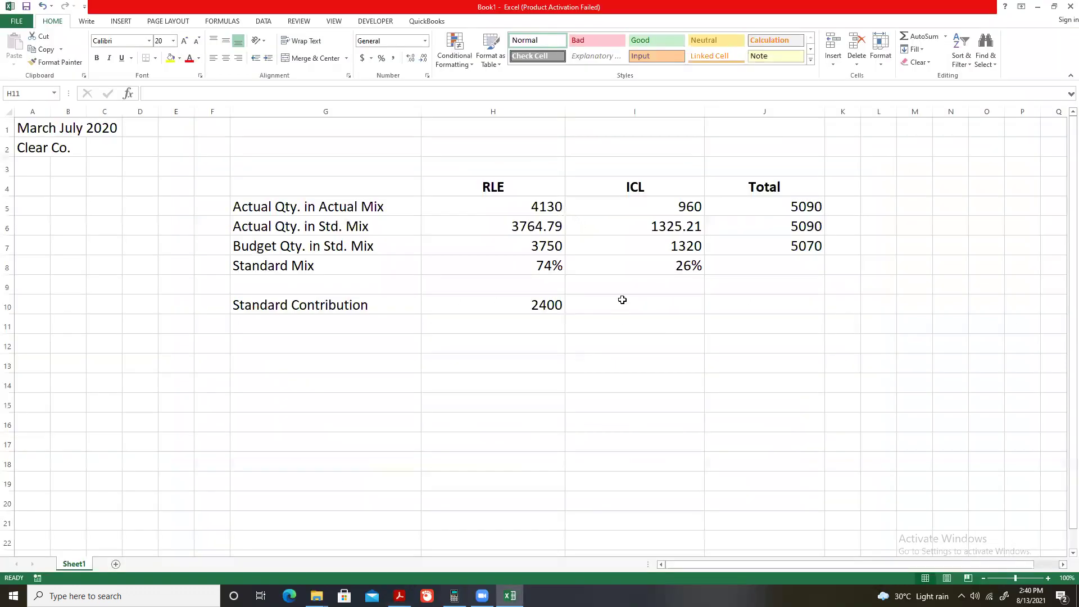
left_click(622, 299)
type("=3650-1150")
key("Return")
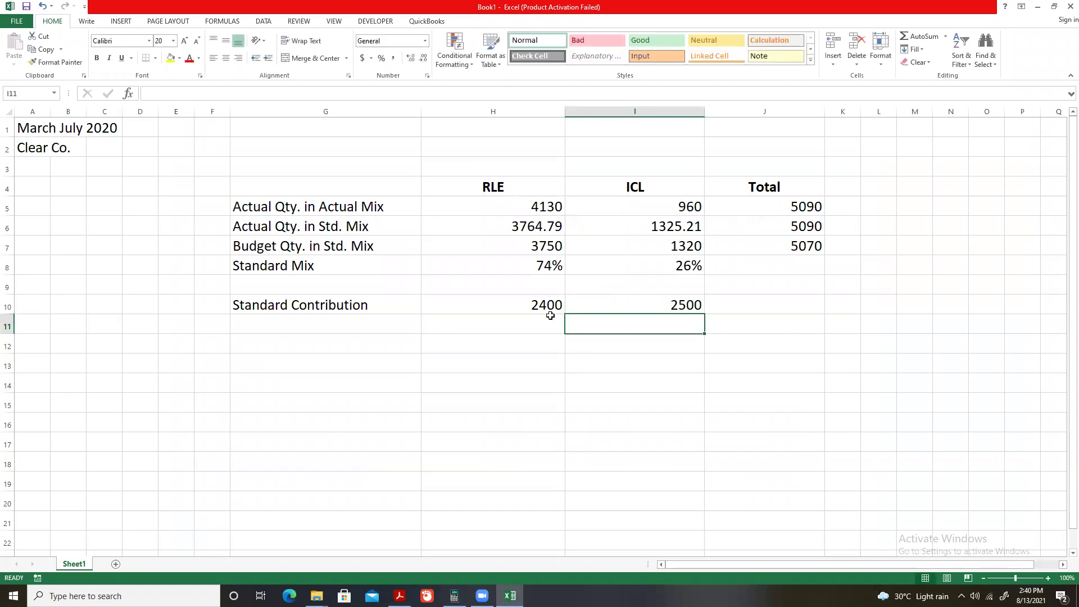
Enter the row label "Sales Mix Contribution Var." in G12.
left_click(301, 343)
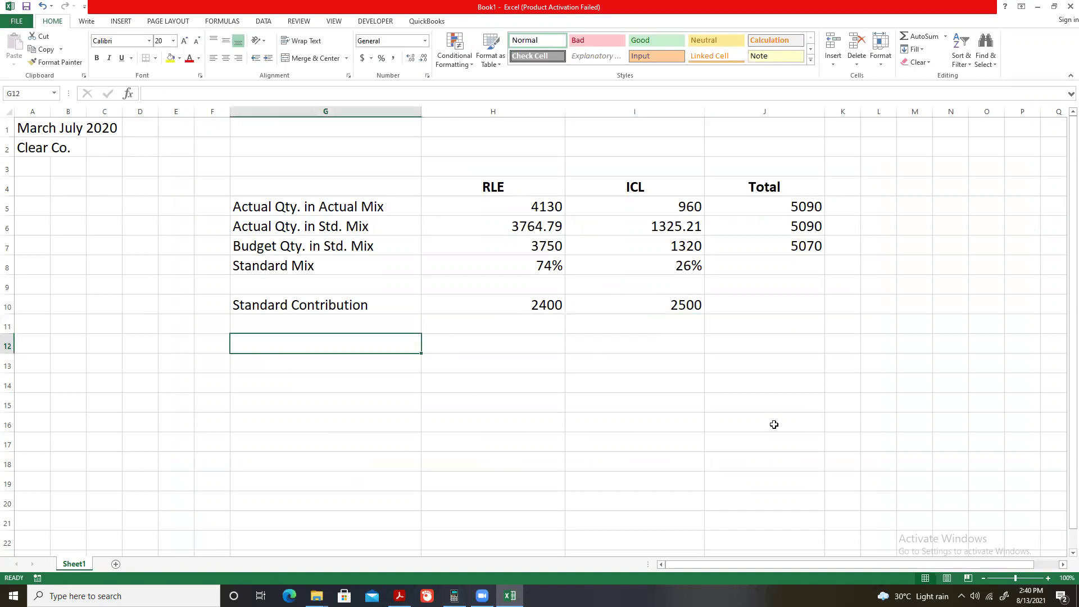
type("Sales ")
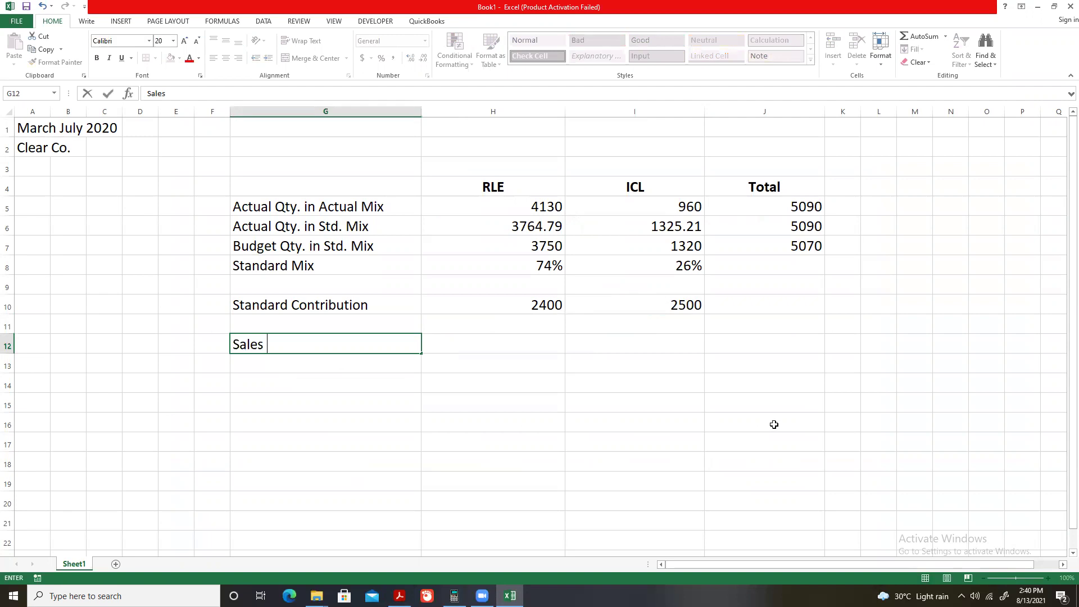
type("Mix Contributio")
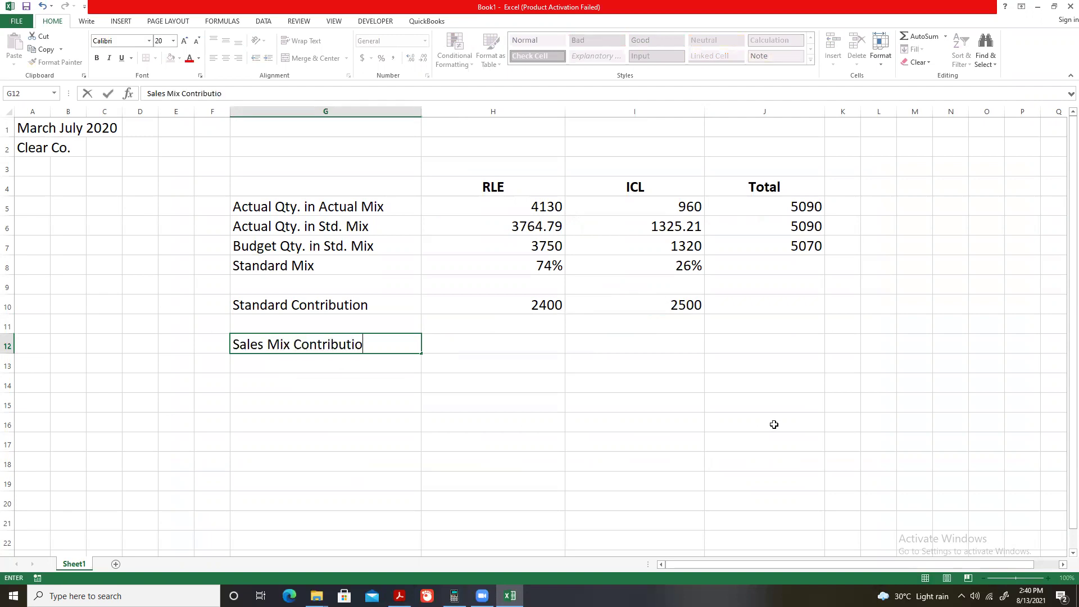
type("n Var.")
key("Tab")
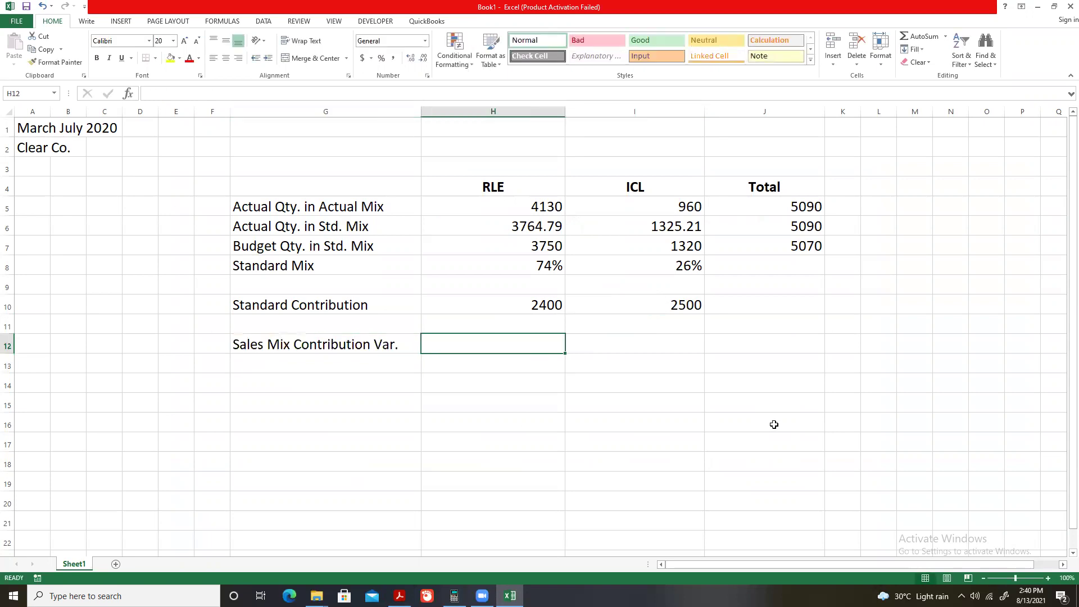
Calculate RLE's sales mix contribution variance in H12 with the formula =(H5-H6)*H10.
type("=")
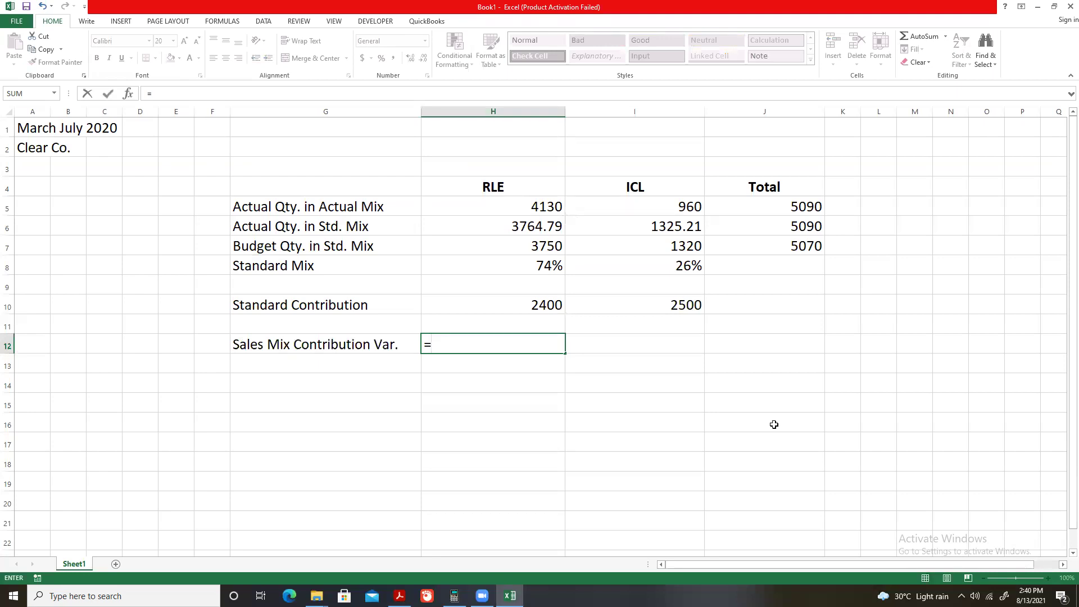
type("(")
left_click(544, 206)
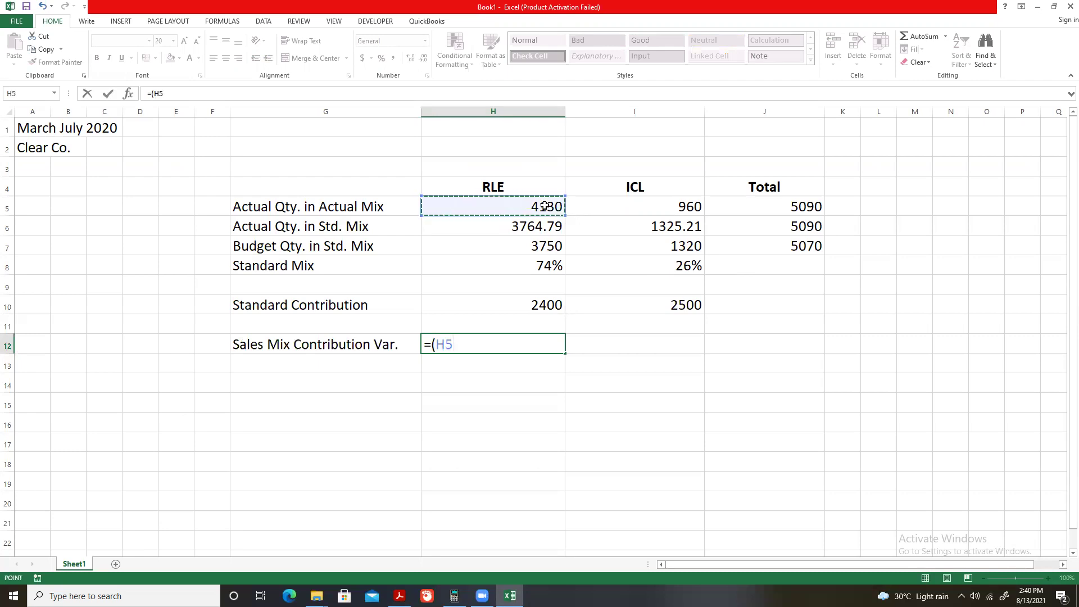
type("-")
left_click(541, 234)
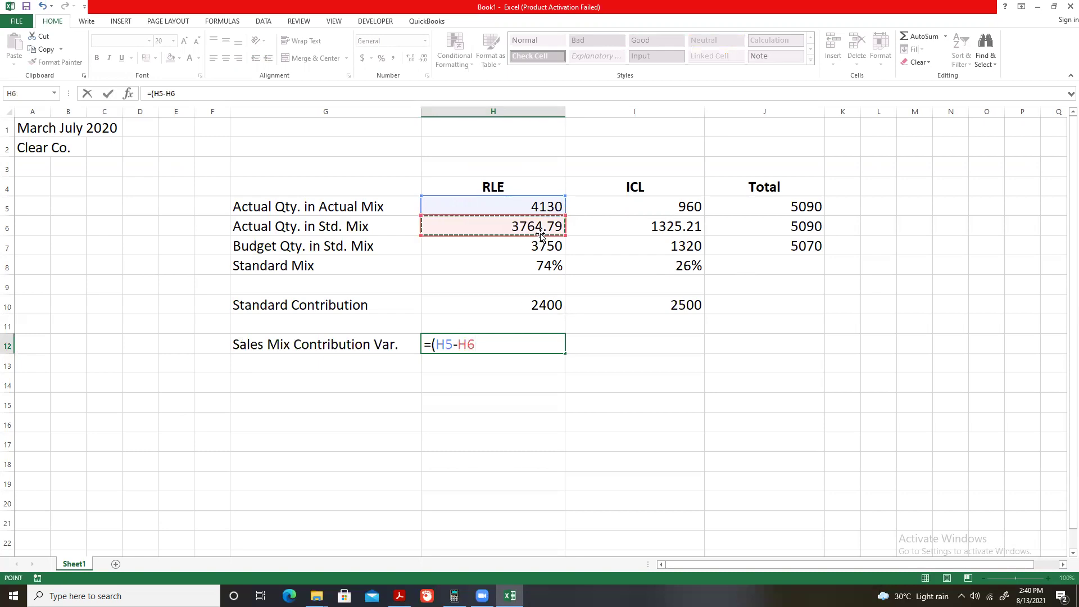
type(")*")
left_click(559, 299)
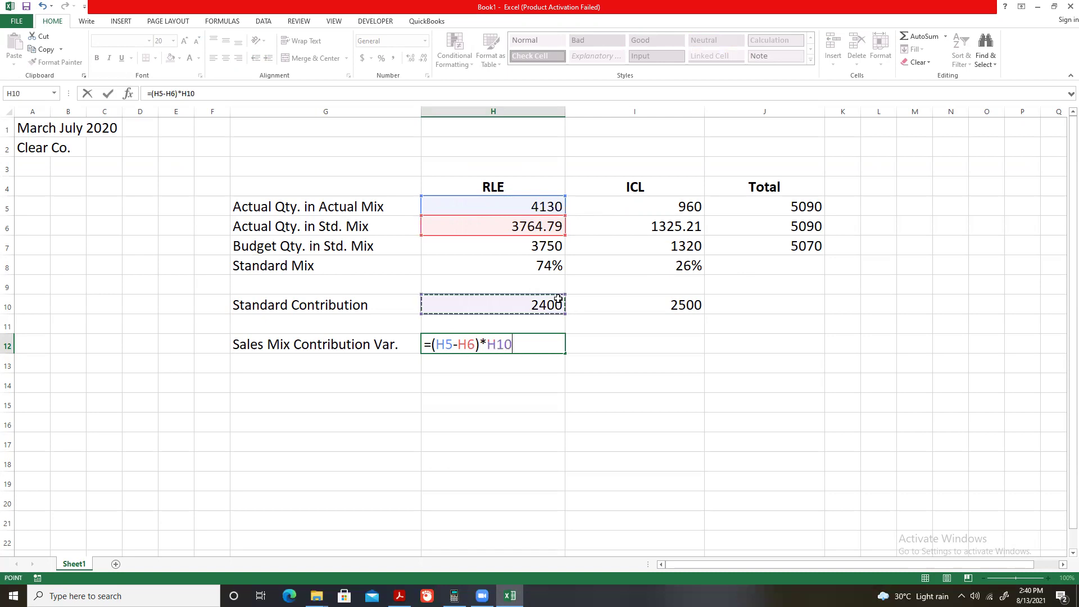
key("Return")
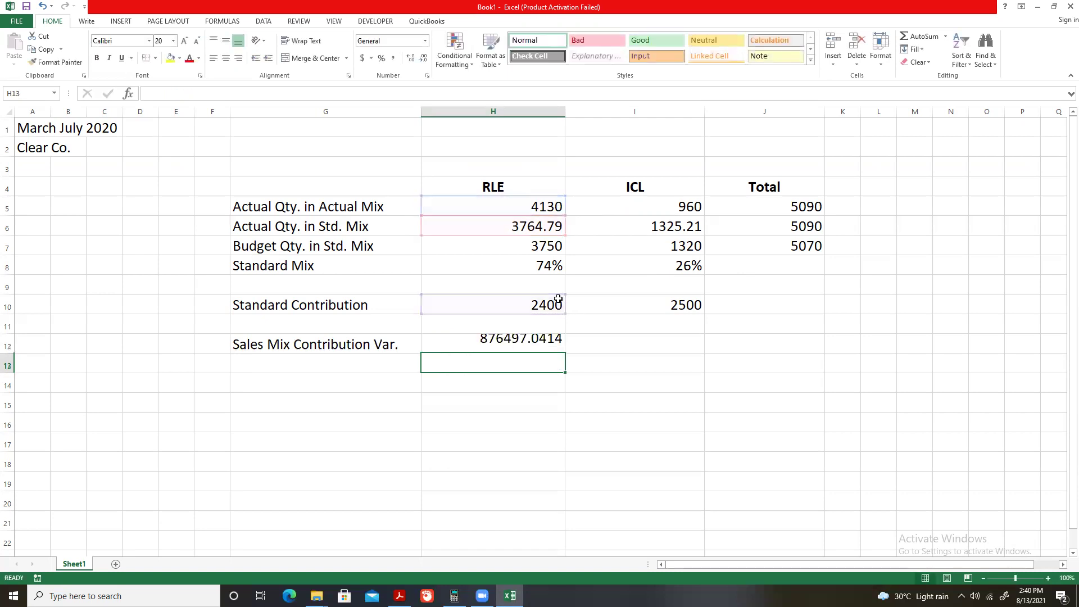
Format RLE's sales mix contribution variance in H12 to show no decimal places.
key("Up")
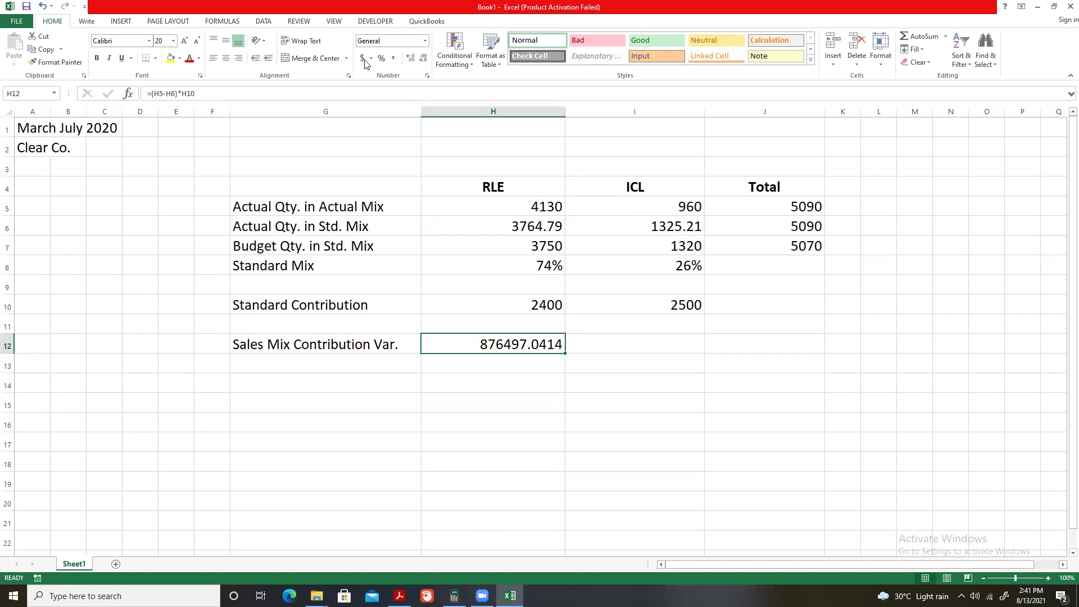
left_click(426, 59)
left_click(427, 59)
left_click(425, 58)
left_click(426, 59)
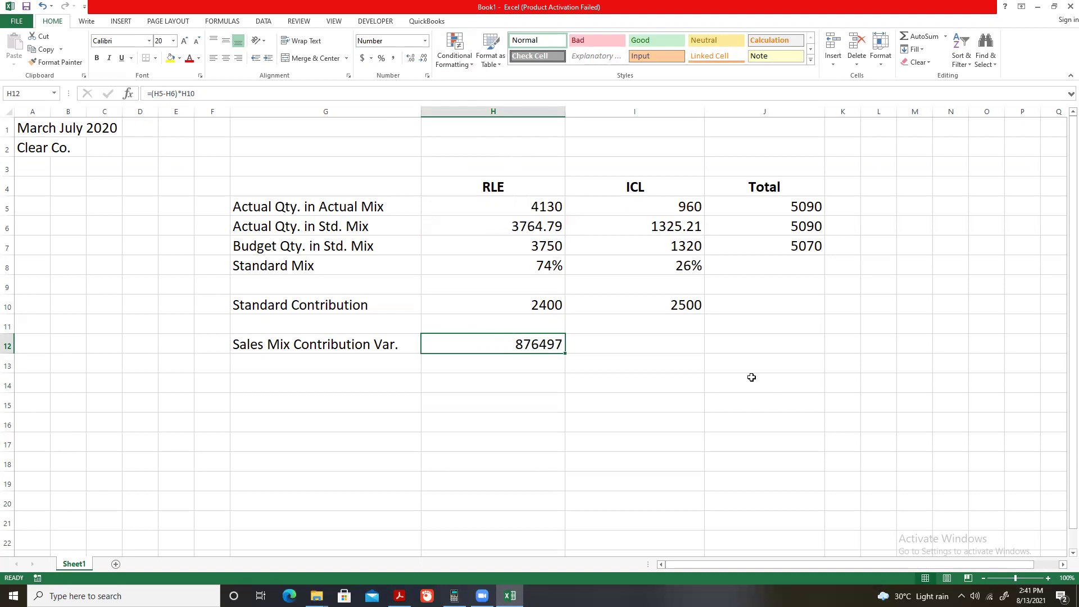
Calculate ICL's sales mix contribution variance in I12 with the formula =(I5-I6)*I10.
left_click(674, 345)
type("=")
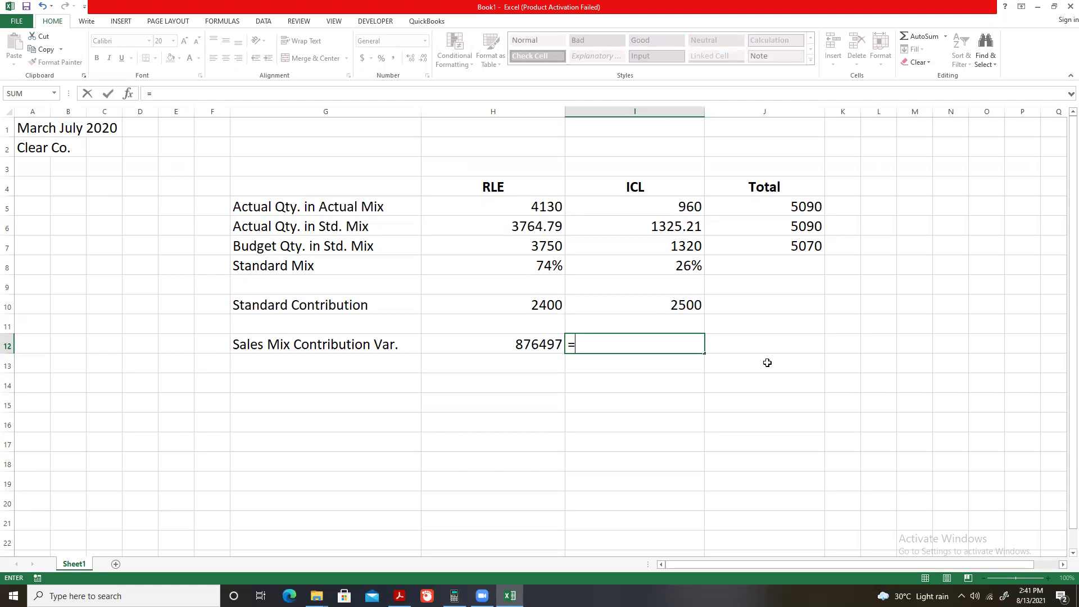
left_click(666, 207)
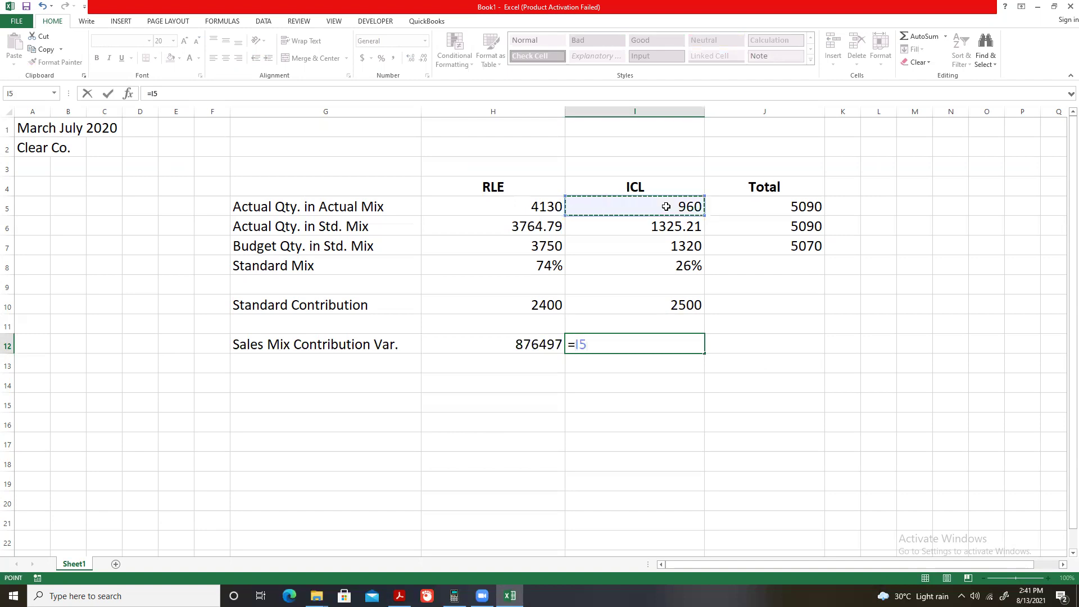
type("-")
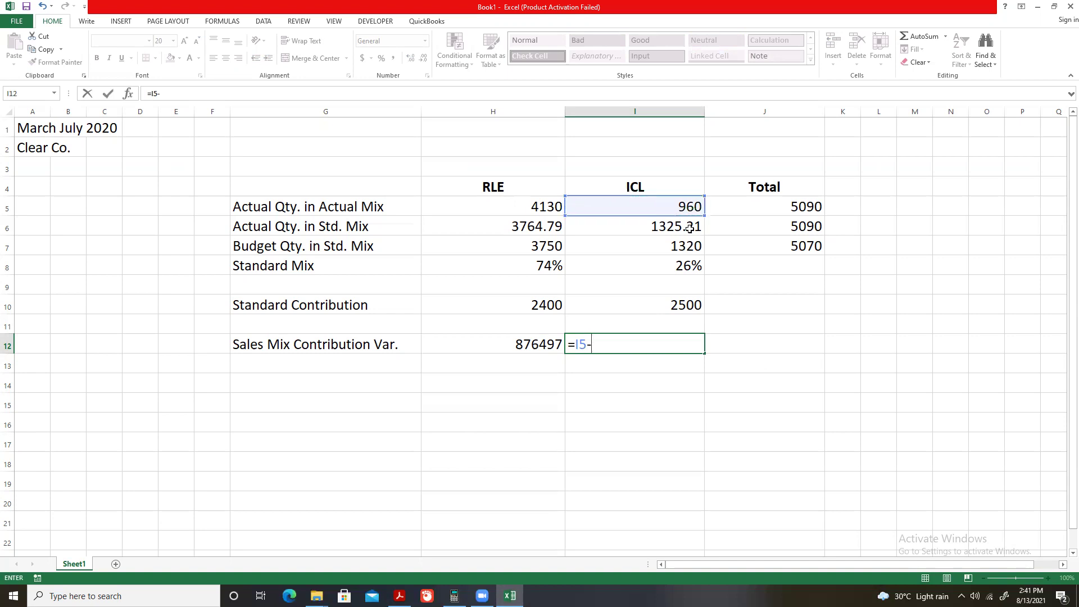
left_click(689, 223)
type(")")
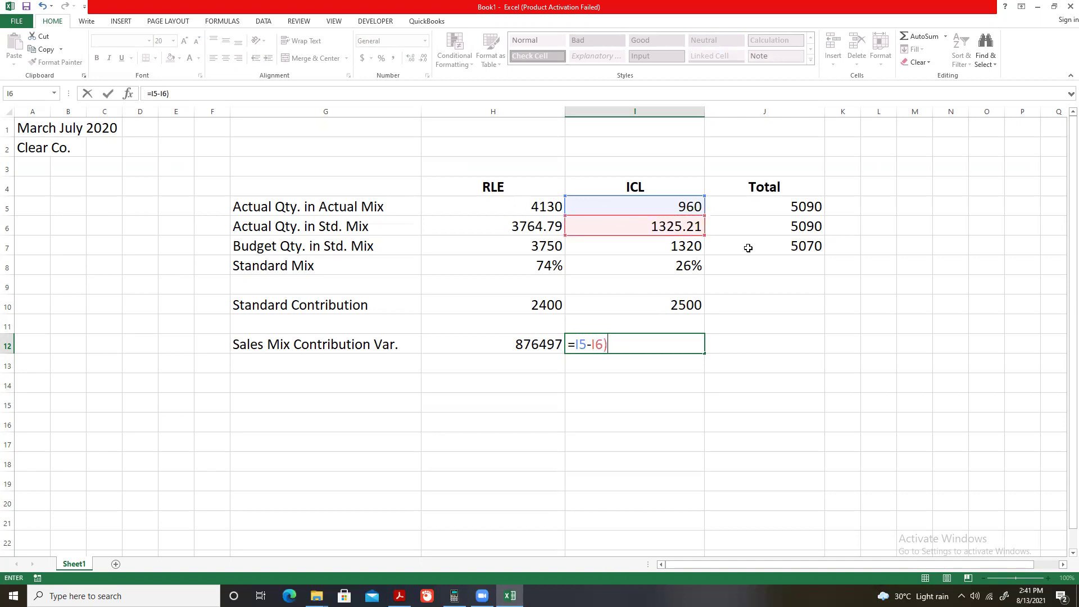
left_click(576, 345)
type("(")
left_click(632, 345)
type("*")
left_click(689, 306)
key("Return")
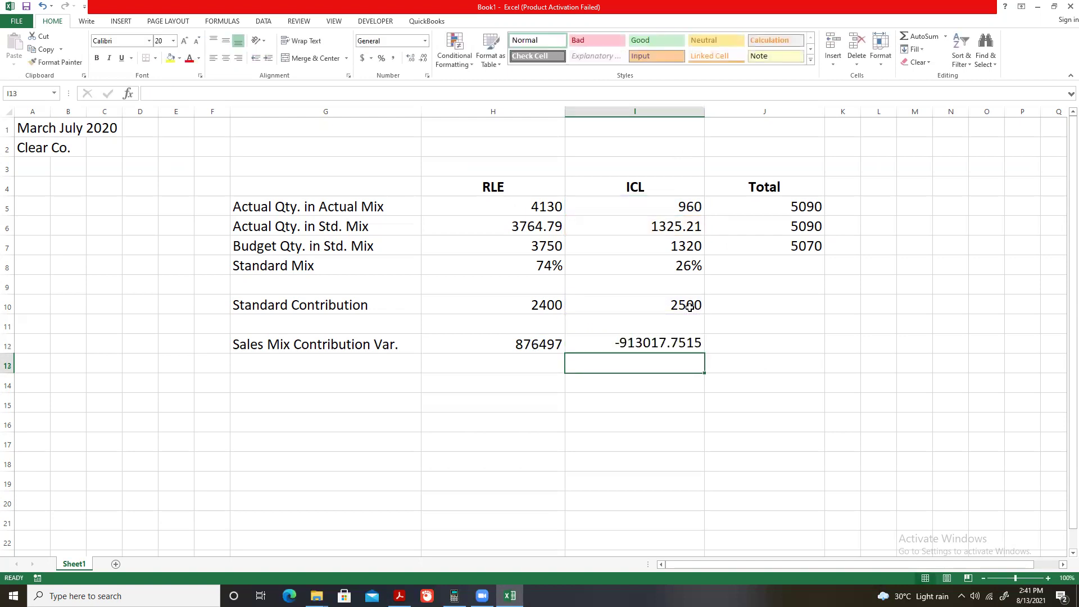
Format ICL's sales mix contribution variance in I12 to show no decimal places.
left_click(644, 346)
left_click(423, 59)
left_click(423, 59)
left_click(423, 59)
left_click(423, 59)
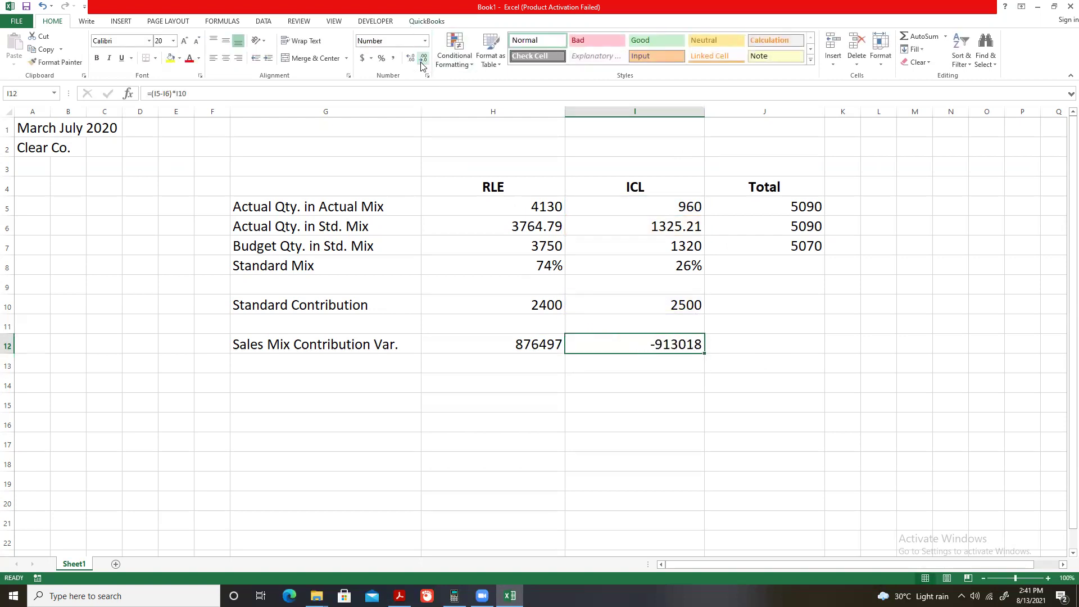
Enter the row label "Sales Qty. Contribution Var." in G13.
left_click(560, 359)
left_click(333, 366)
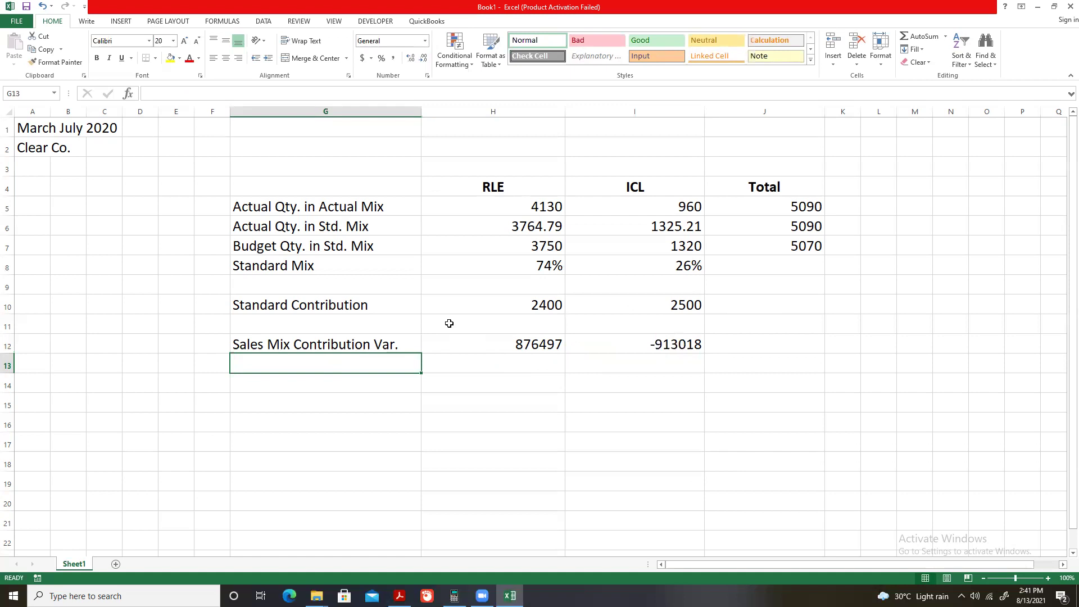
type("Sales ")
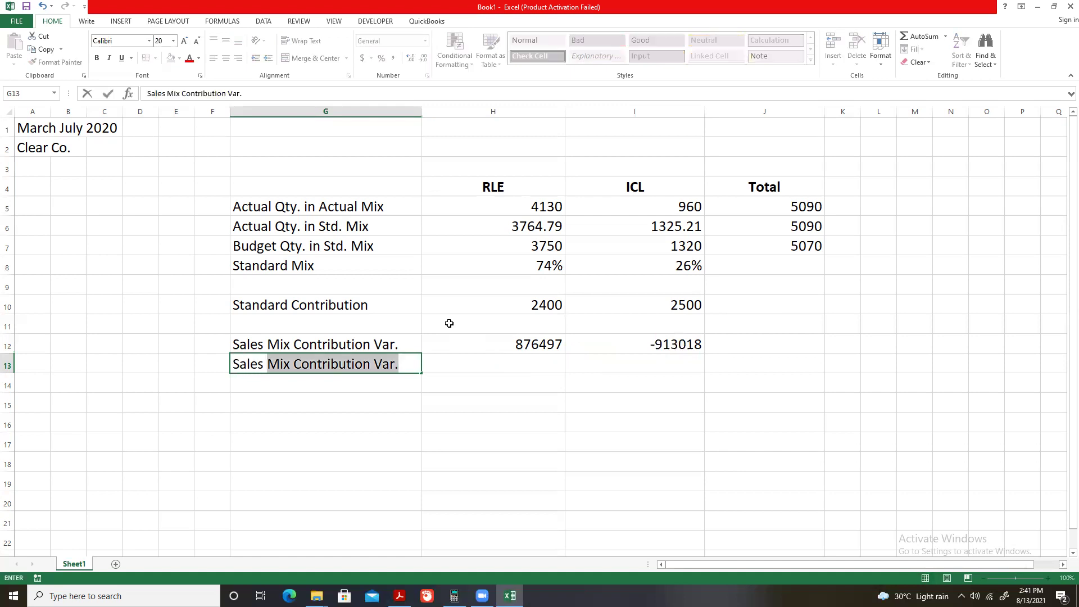
type("Qty. Contrib")
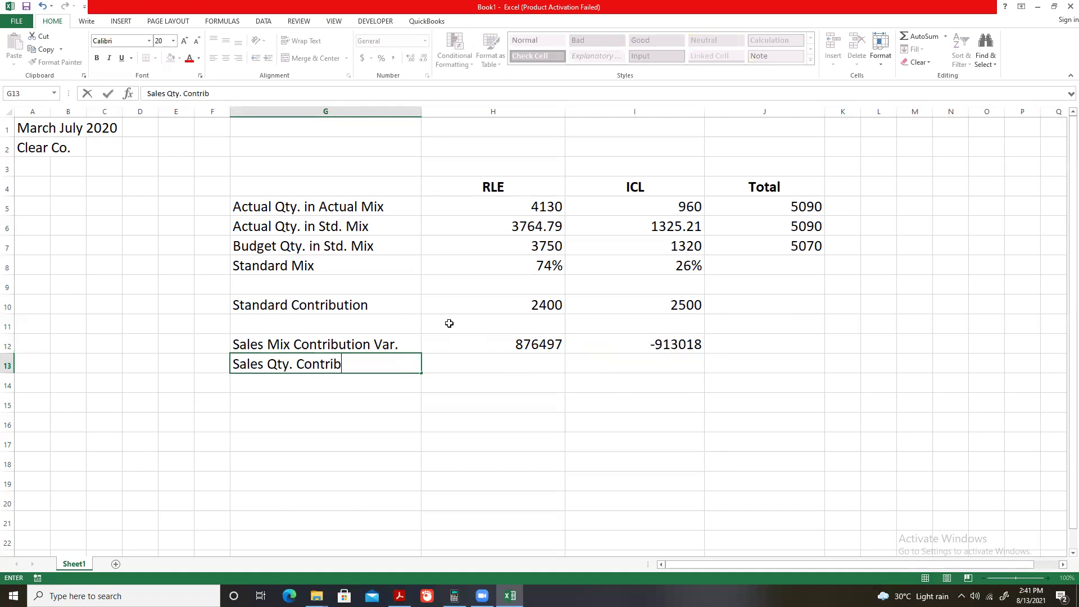
type("ution Var.")
key("Return")
key("Up")
key("Right")
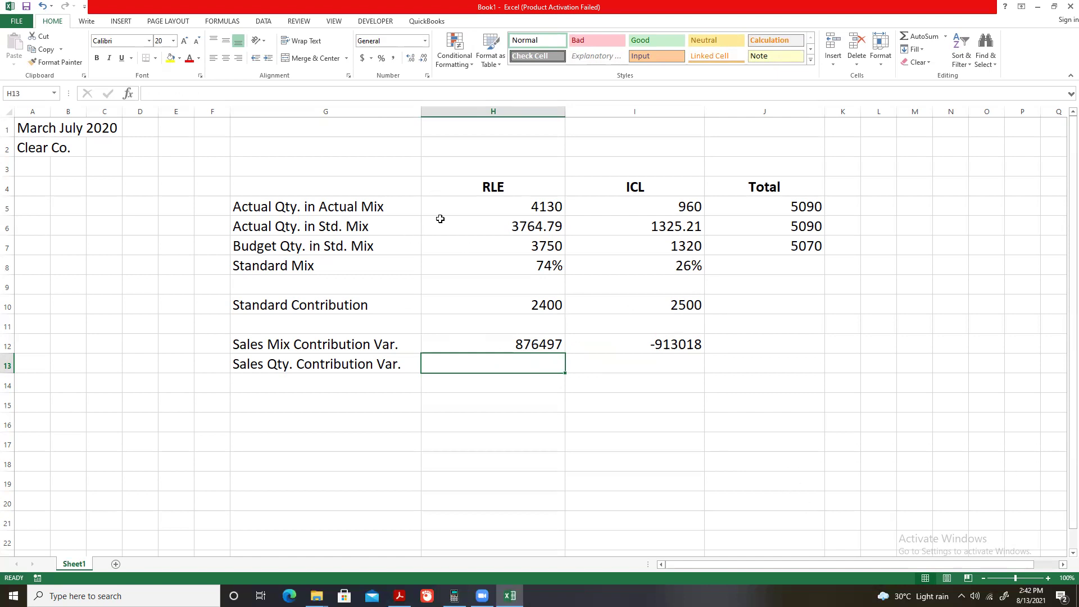
Compare the actual and budget quantities in standard mix, and enter RLE's difference in H13 with =H6-H7.
left_click_drag(548, 225, 551, 247)
left_click_drag(297, 223, 300, 247)
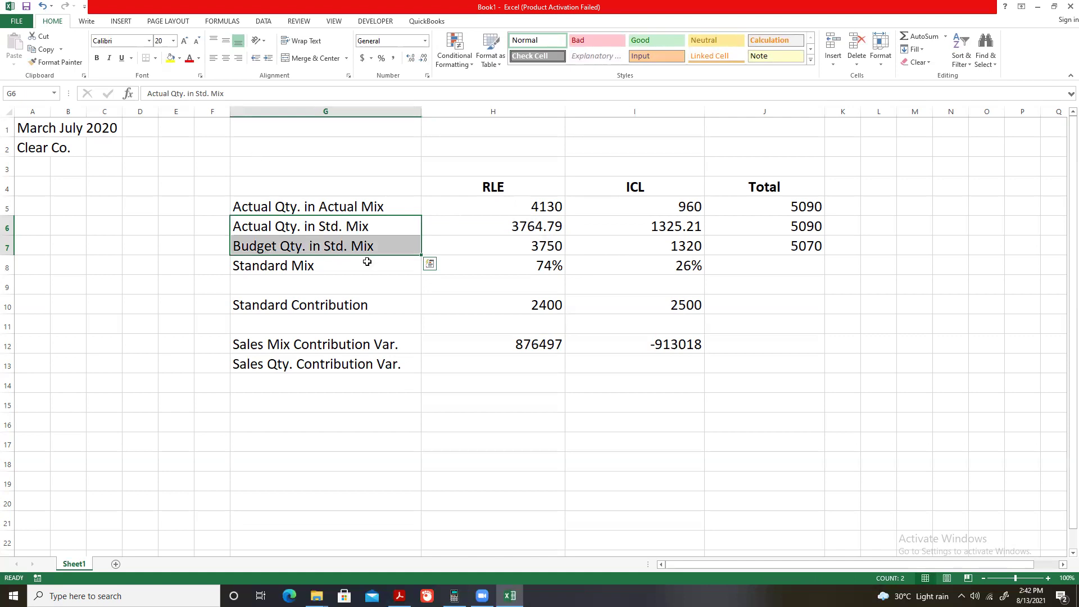
left_click_drag(549, 226, 551, 246)
left_click_drag(694, 224, 687, 247)
left_click(530, 374)
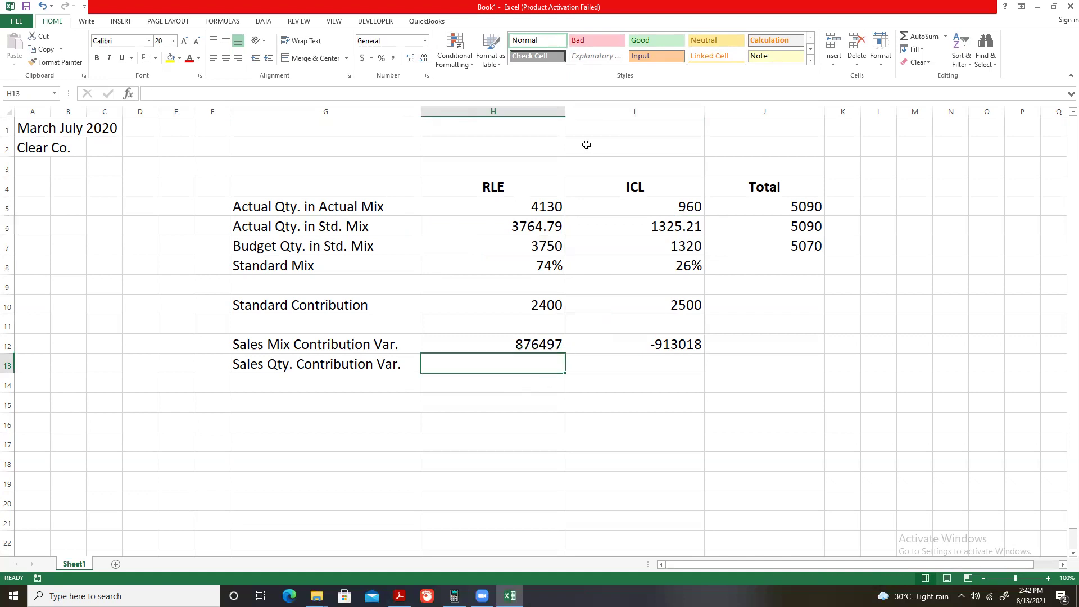
type("=")
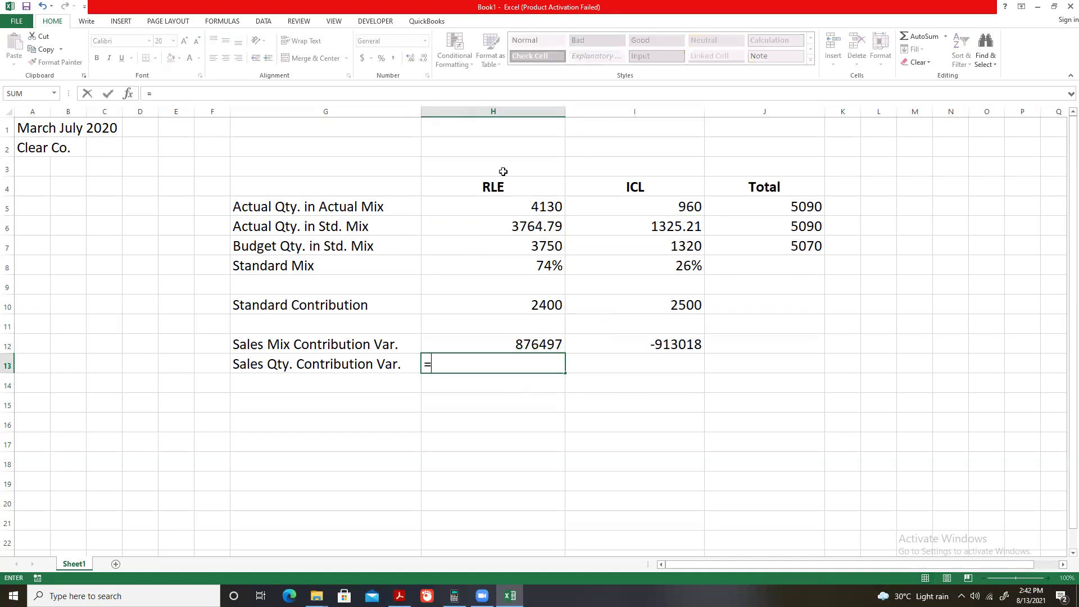
left_click(536, 225)
type("-")
left_click(537, 252)
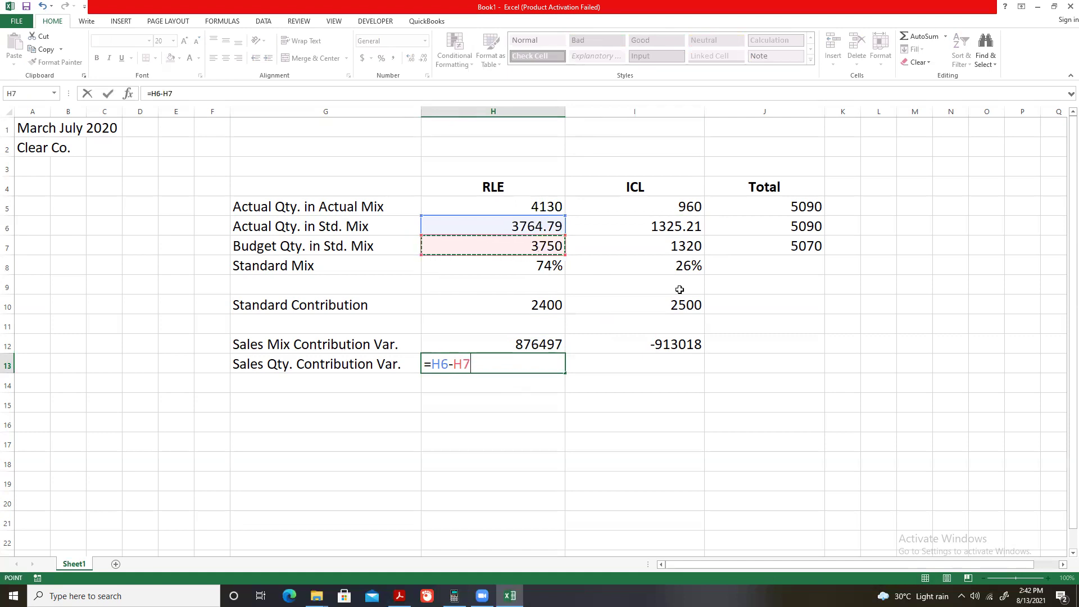
key("Return")
Extend the RLE sales quantity variance formula in H13 to =(H6-H7)*H10.
key("Up")
key("F2")
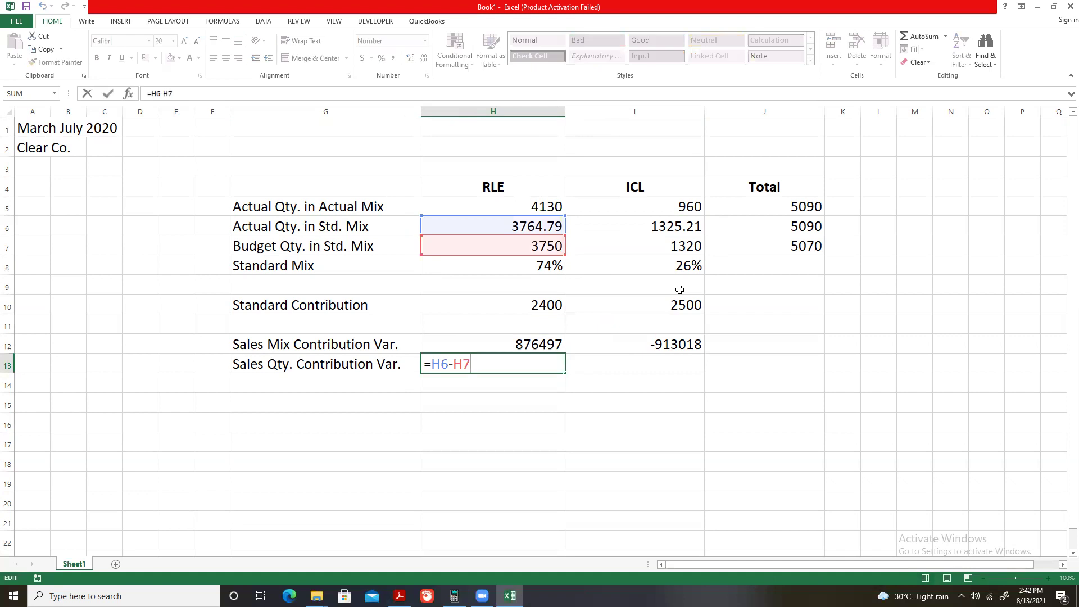
key("Left")
key("Left")
key("Left")
key("Left")
key("Left")
type(")")
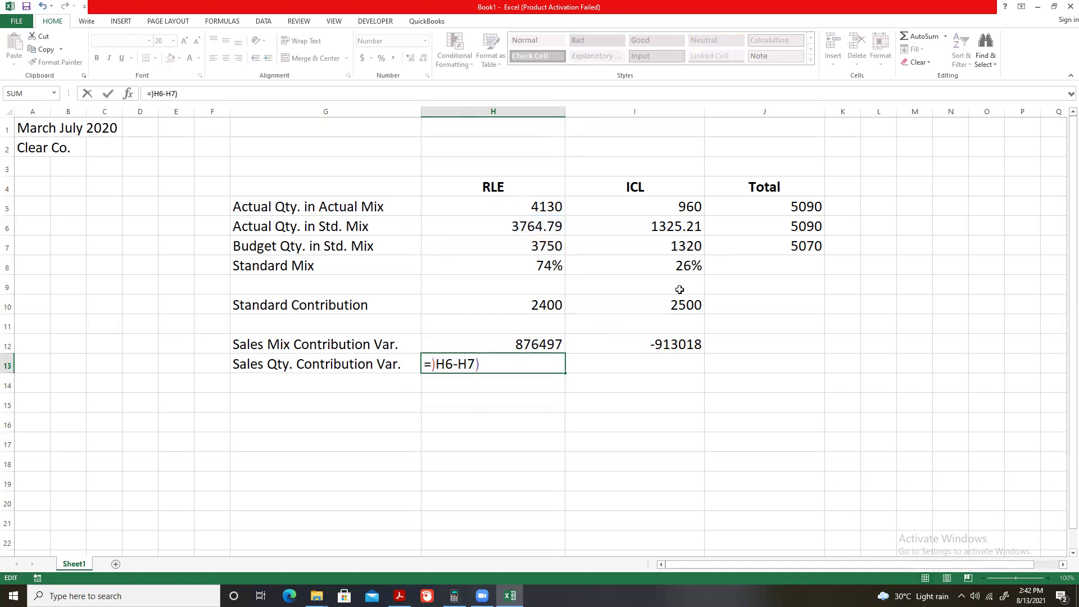
key("BackSpace")
type("(")
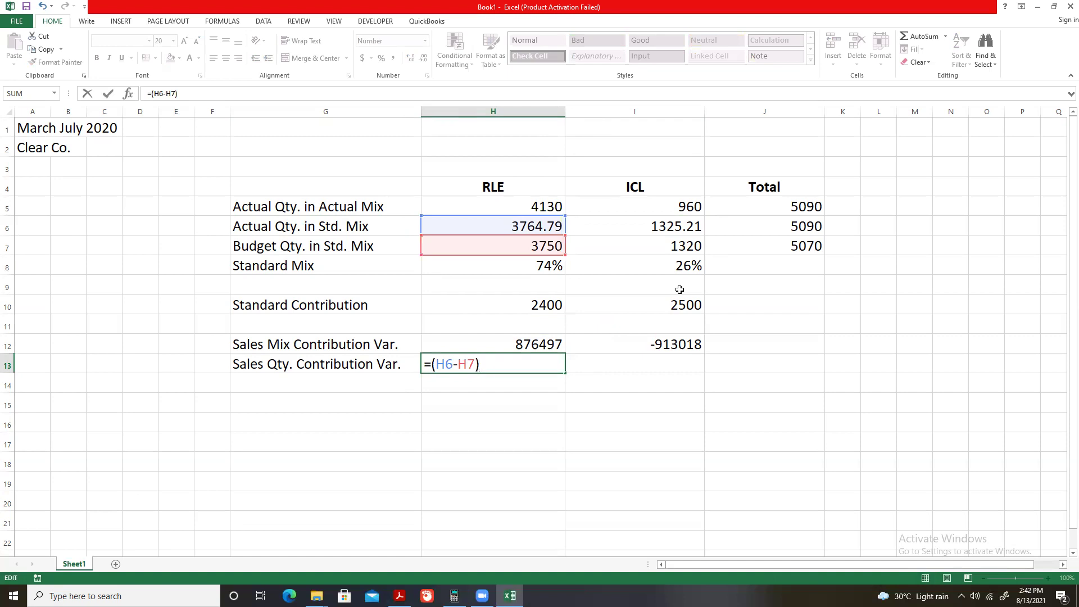
left_click(495, 307)
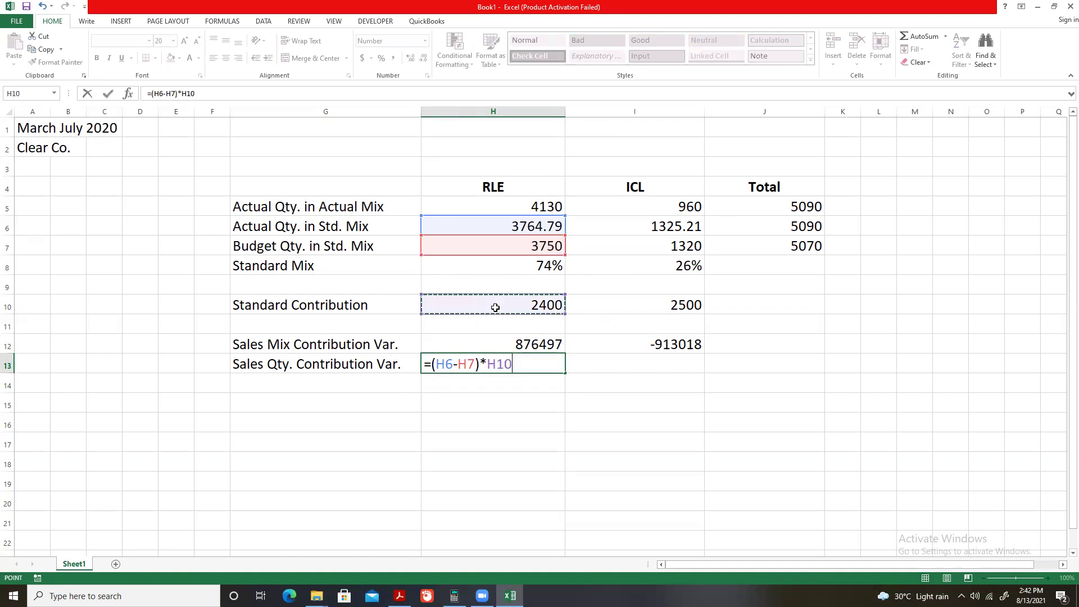
key("Return")
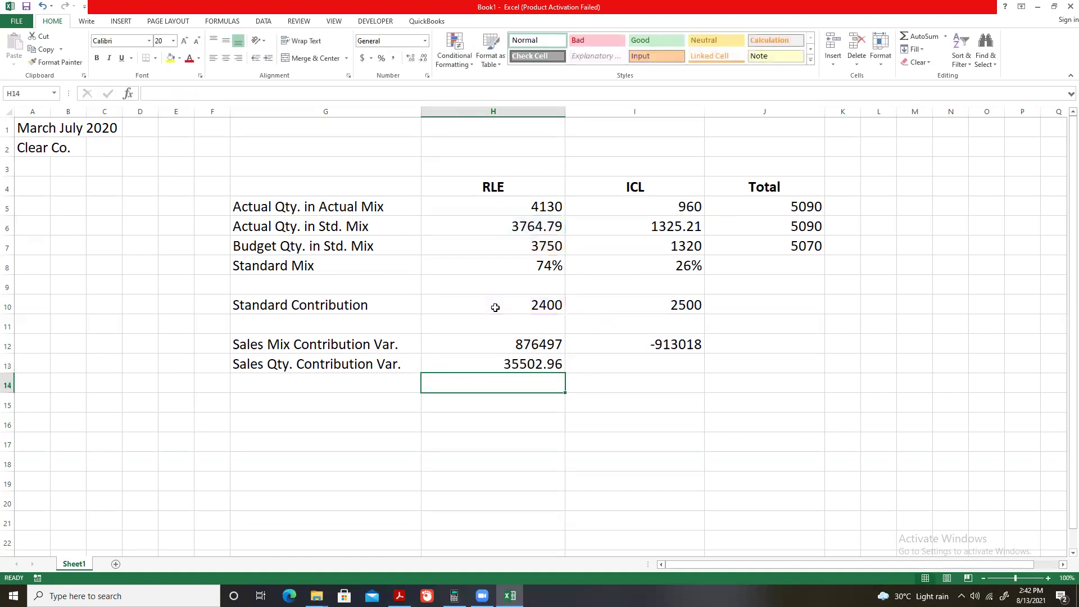
Format RLE's sales quantity contribution variance in H13 to show no decimal places.
left_click(520, 365)
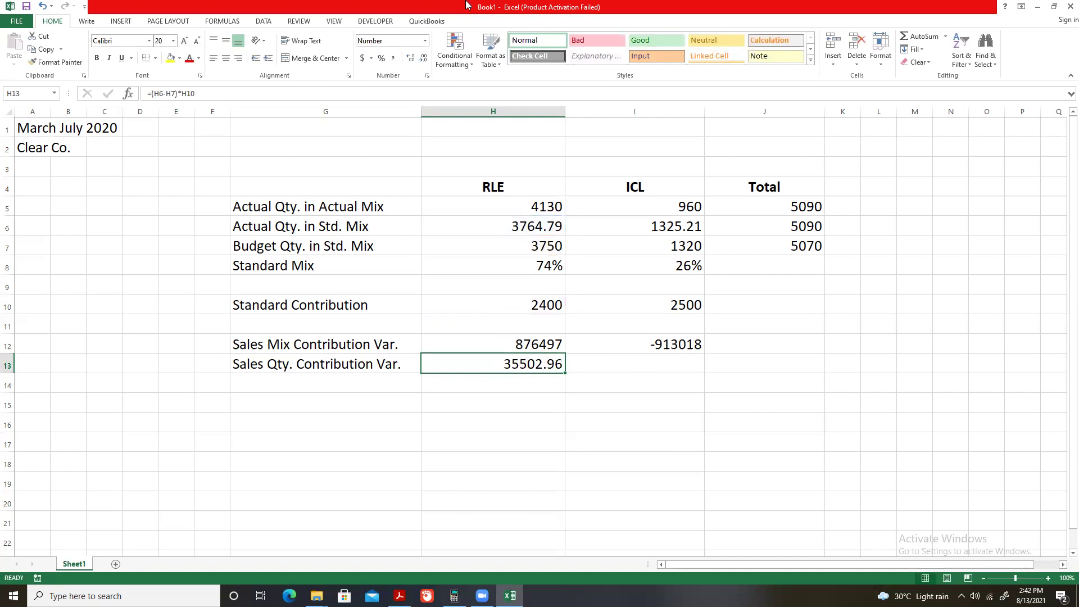
left_click(424, 61)
left_click(424, 61)
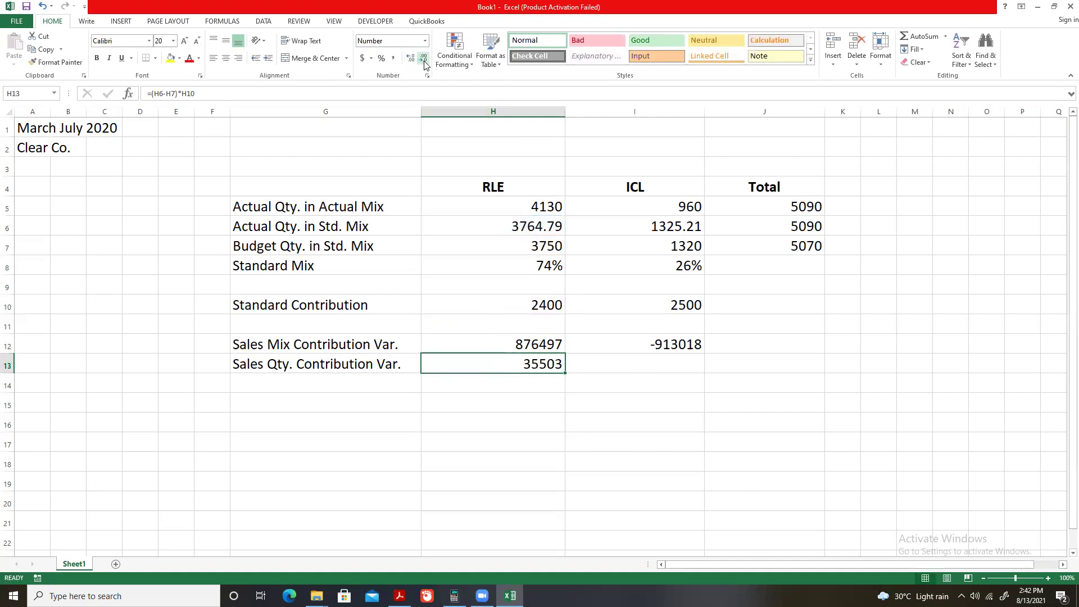
Calculate ICL's sales quantity contribution variance in I13 with =(I6-I7)*I10.
left_click(698, 363)
type("=")
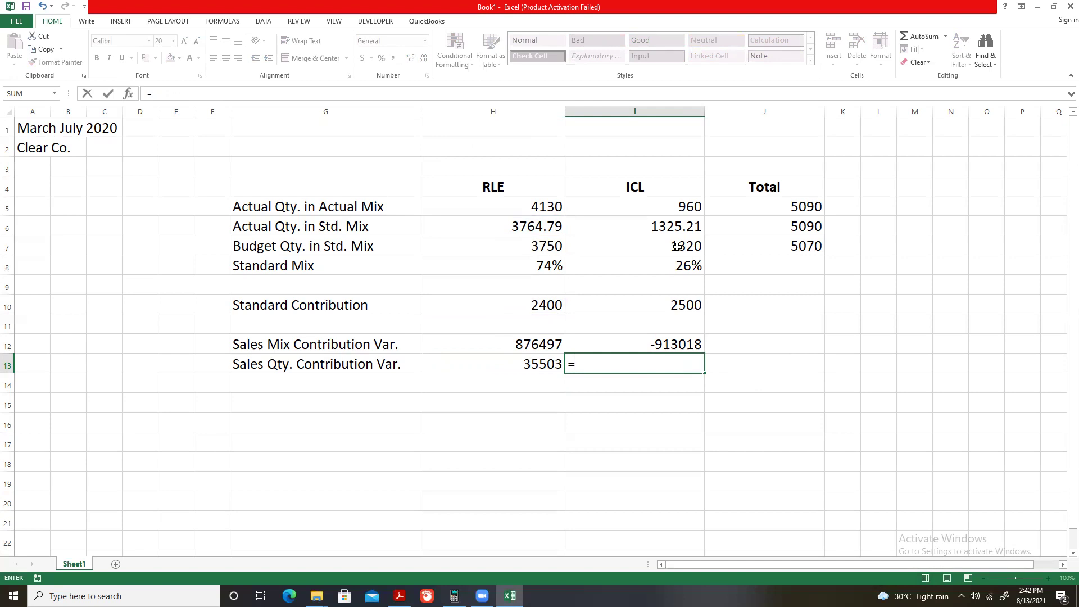
type("(")
left_click(695, 228)
type("-")
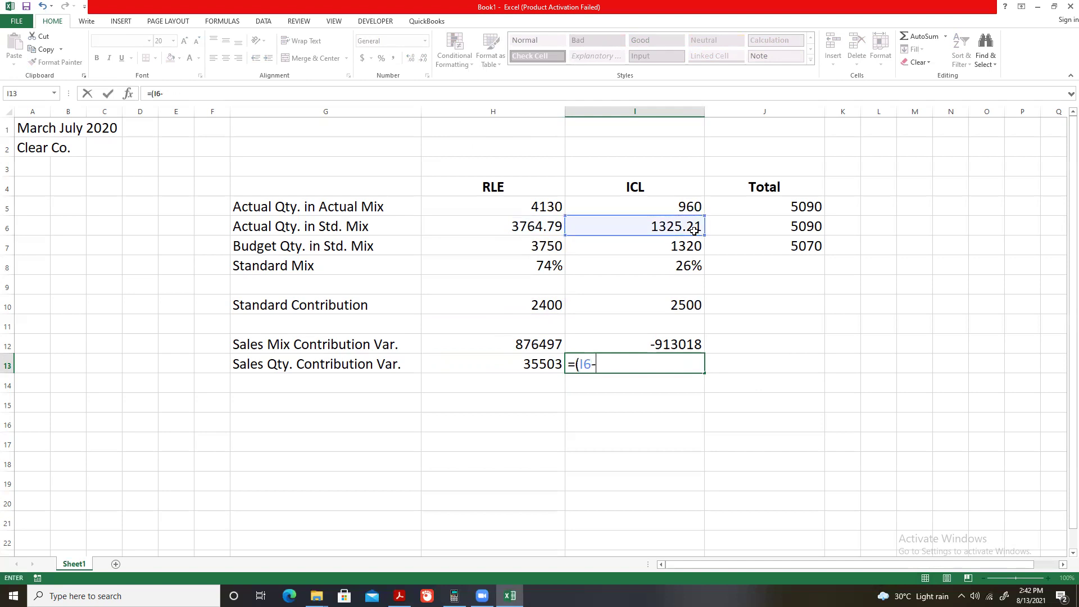
left_click(697, 244)
type(")*")
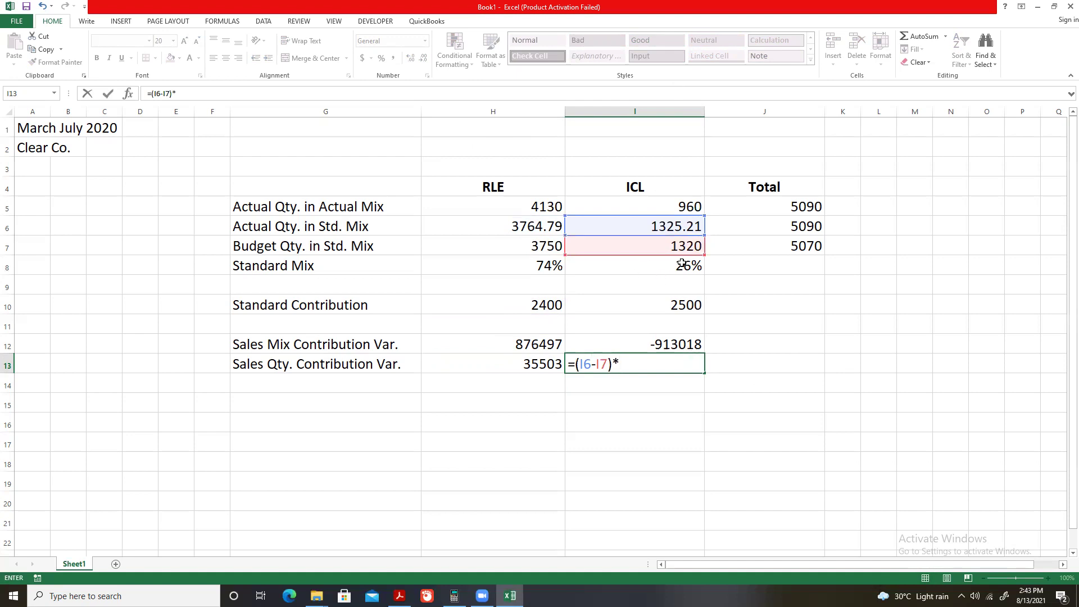
left_click(666, 314)
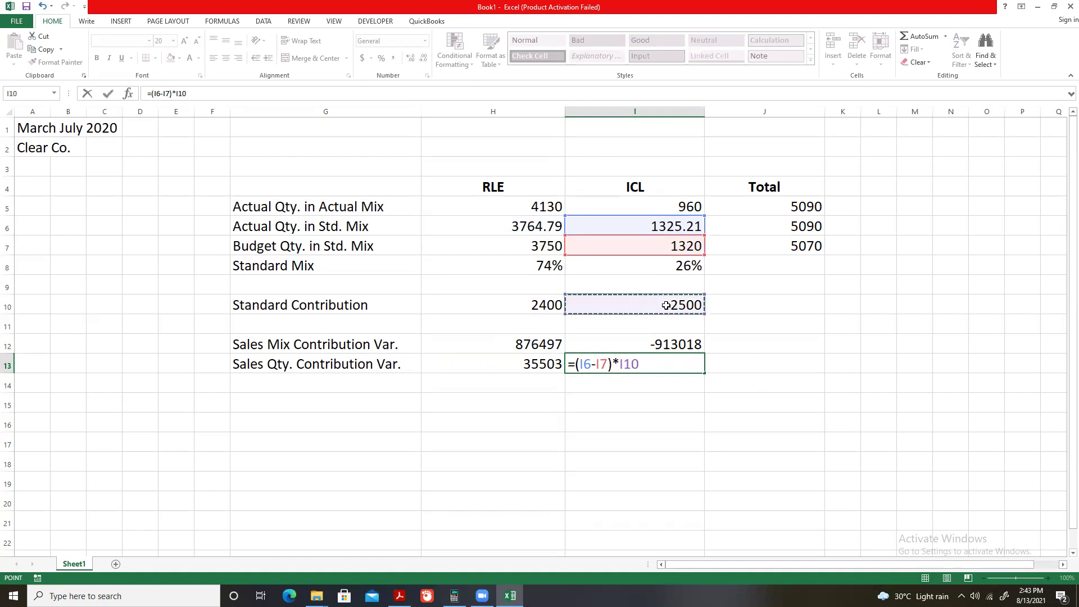
key("Return")
Format ICL's sales quantity contribution variance in I13 to show no decimal places.
left_click(668, 360)
left_click(419, 58)
left_click(420, 58)
left_click(419, 57)
left_click(419, 57)
left_click(420, 58)
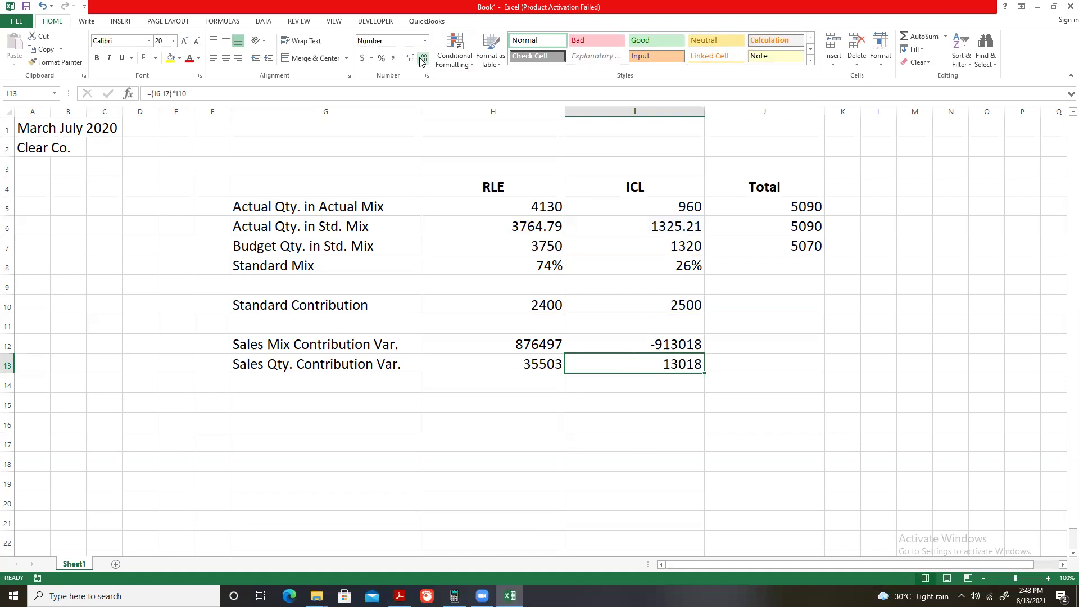
left_click(636, 409)
Insert a blank column between the RLE and ICL columns and make it narrow.
left_click(683, 344)
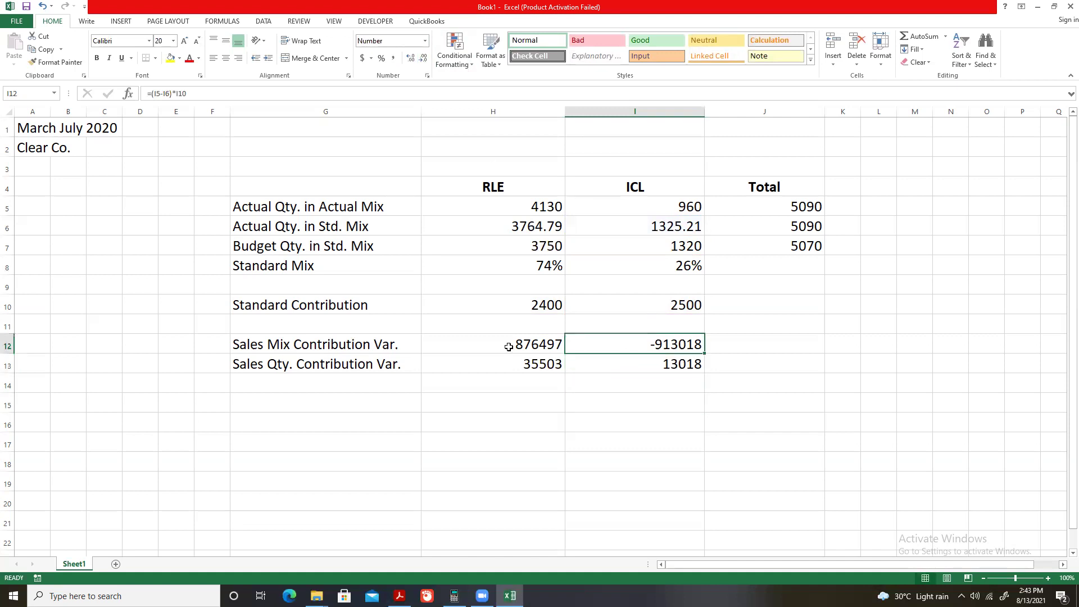
left_click(509, 345)
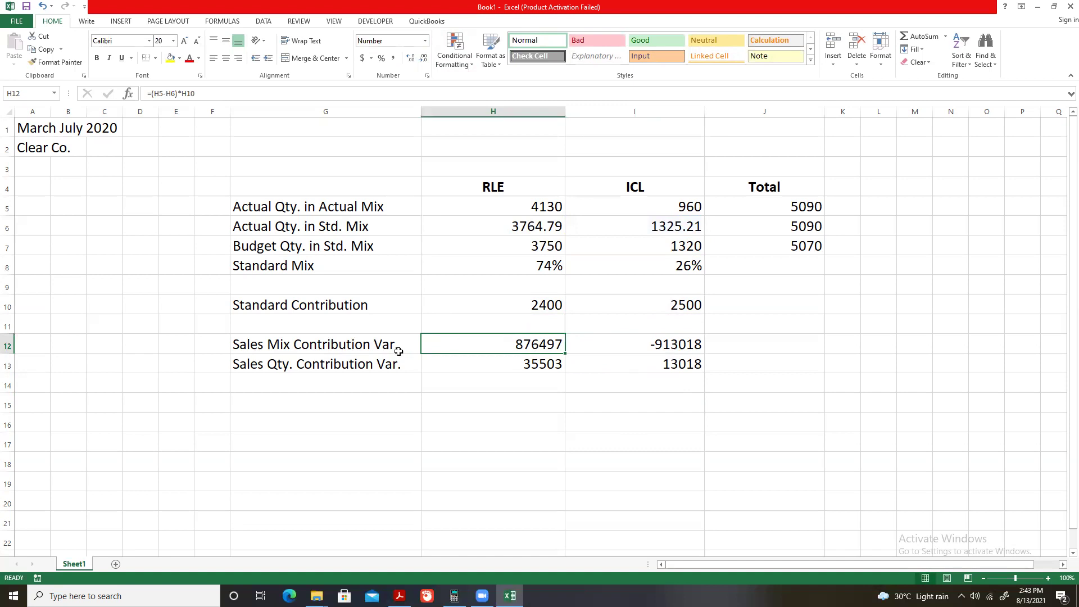
left_click(597, 104)
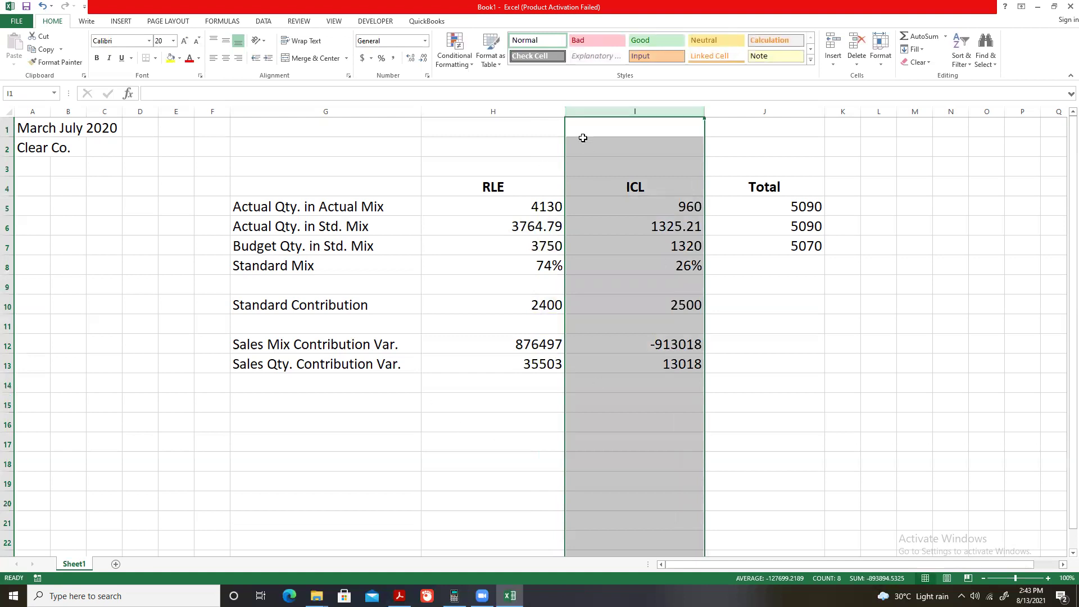
key("ctrl+shift+plus")
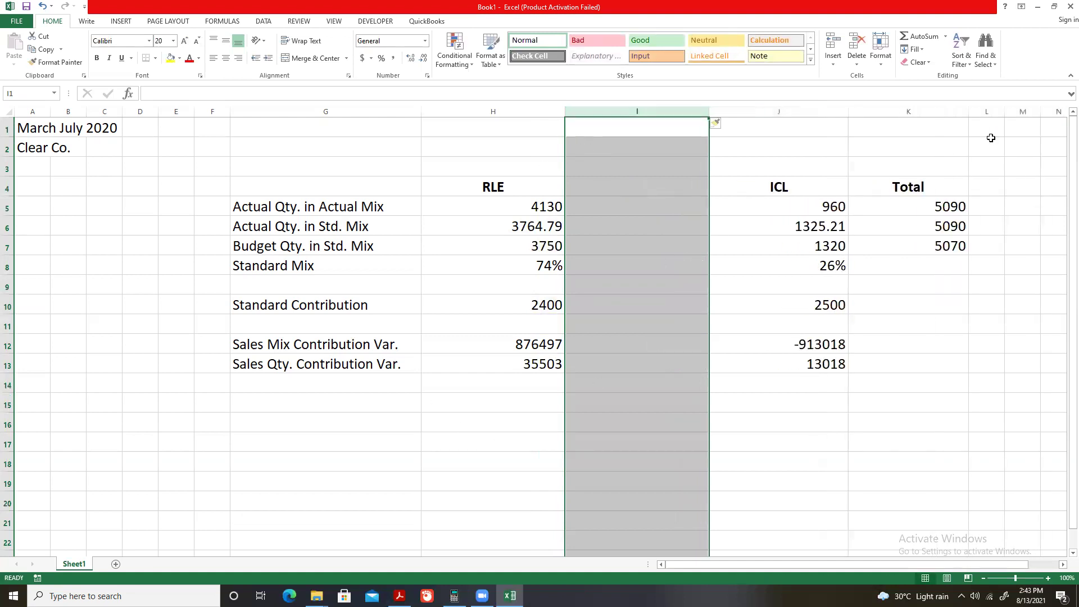
left_click_drag(709, 114, 591, 119)
Insert a blank column between the ICL and Total columns and narrow it to a width of about 5.29.
left_click(809, 111)
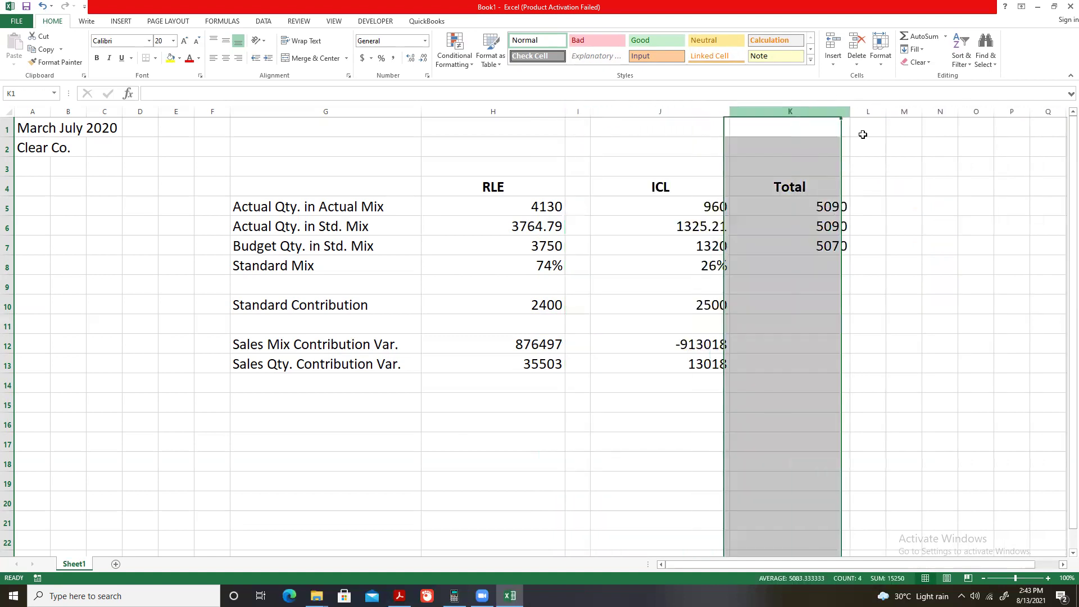
key("ctrl+shift+plus")
left_click_drag(870, 112, 753, 114)
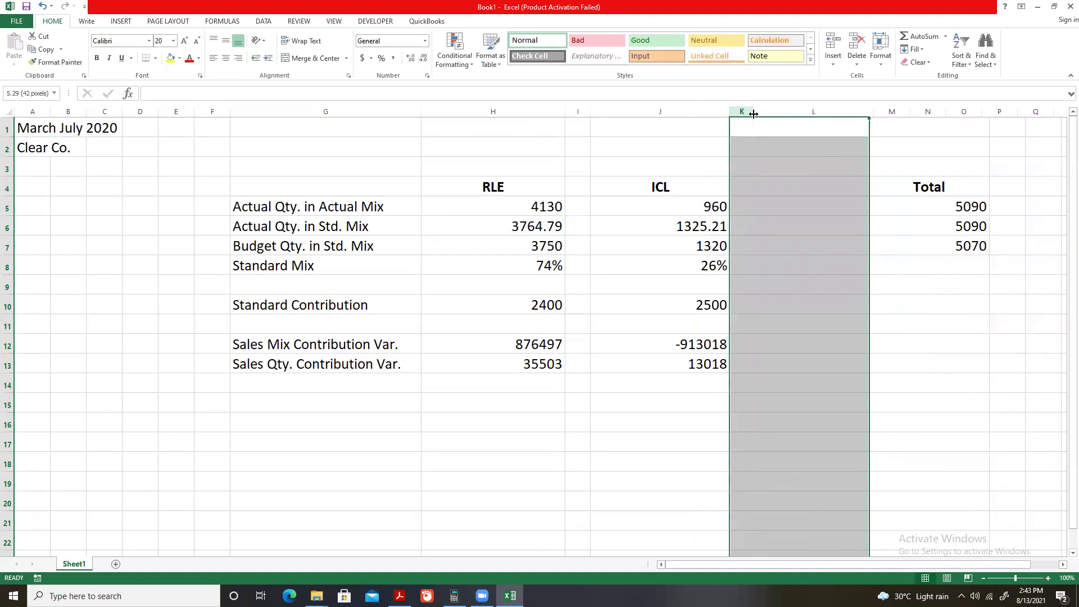
left_click(804, 317)
Mark ICL's sales mix variance with "A" in K12 and its sales quantity variance with "F" in K13.
left_click(732, 345)
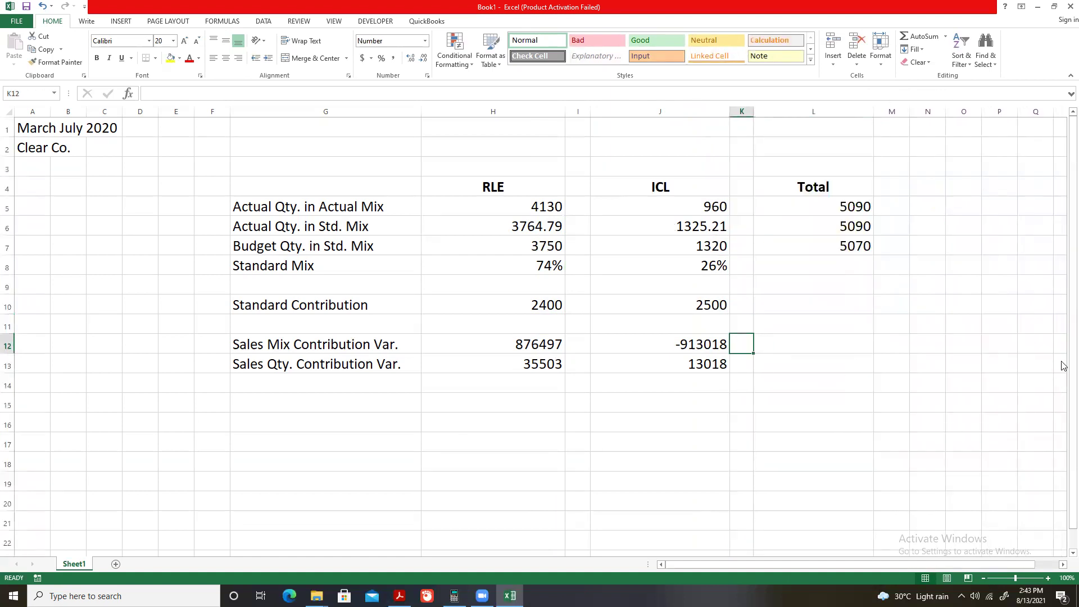
type("A")
key("Return")
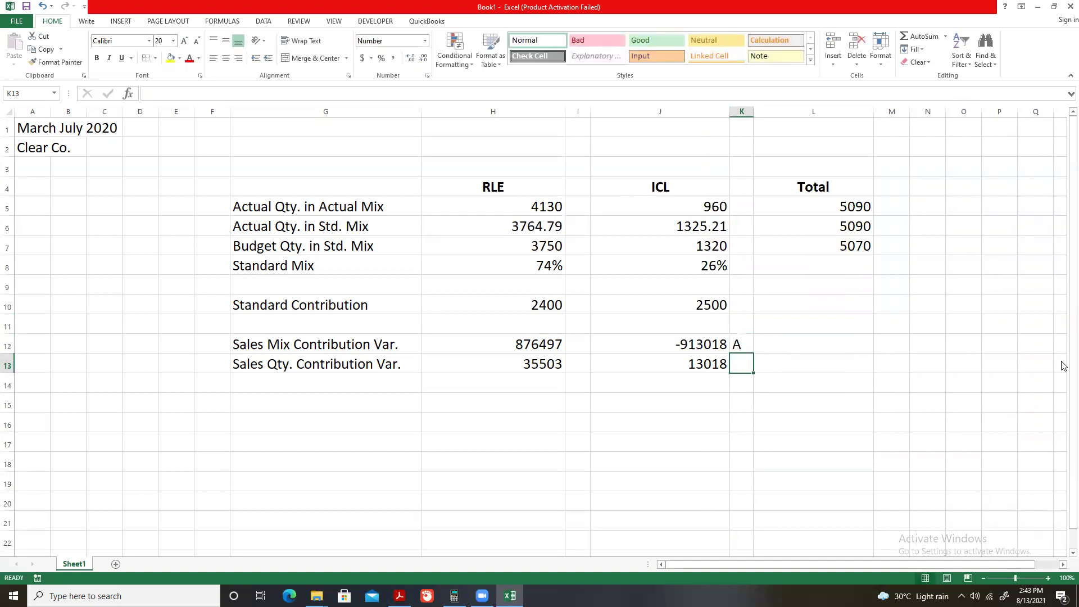
type("F")
key("Return")
Mark RLE's sales mix and sales quantity variances with "F" in I12 and I13.
key("Up")
key("Up")
key("Left")
key("Left")
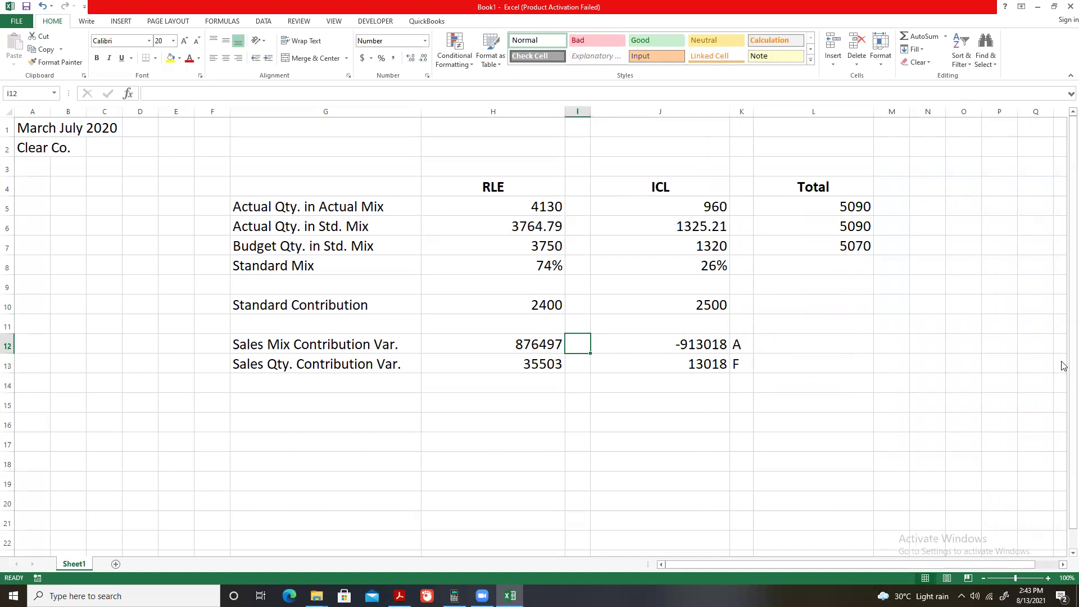
type("F")
key("Return")
type("F")
key("Return")
key("Up")
key("Up")
left_click(720, 321)
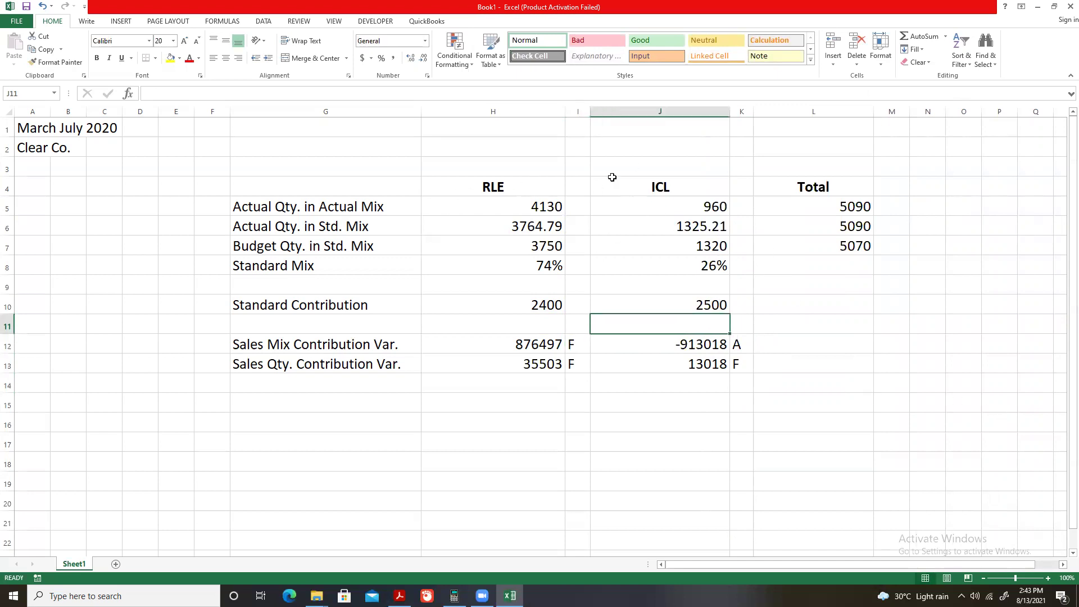
Review the standard mix and budget quantity rows, and make the "March July 2020" title in A1 bold.
left_click(817, 356)
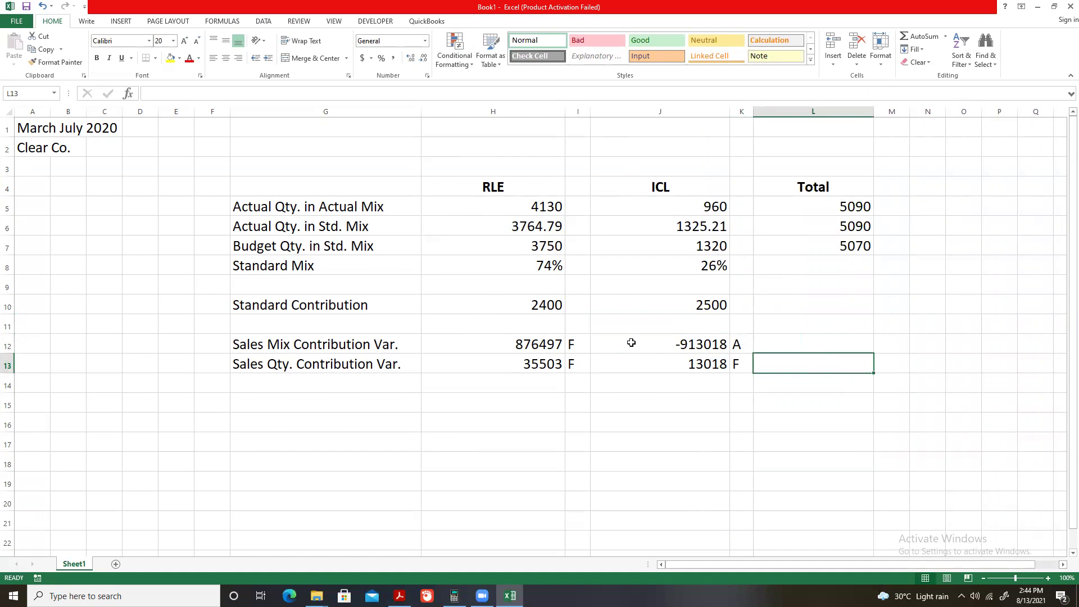
left_click_drag(494, 271, 712, 269)
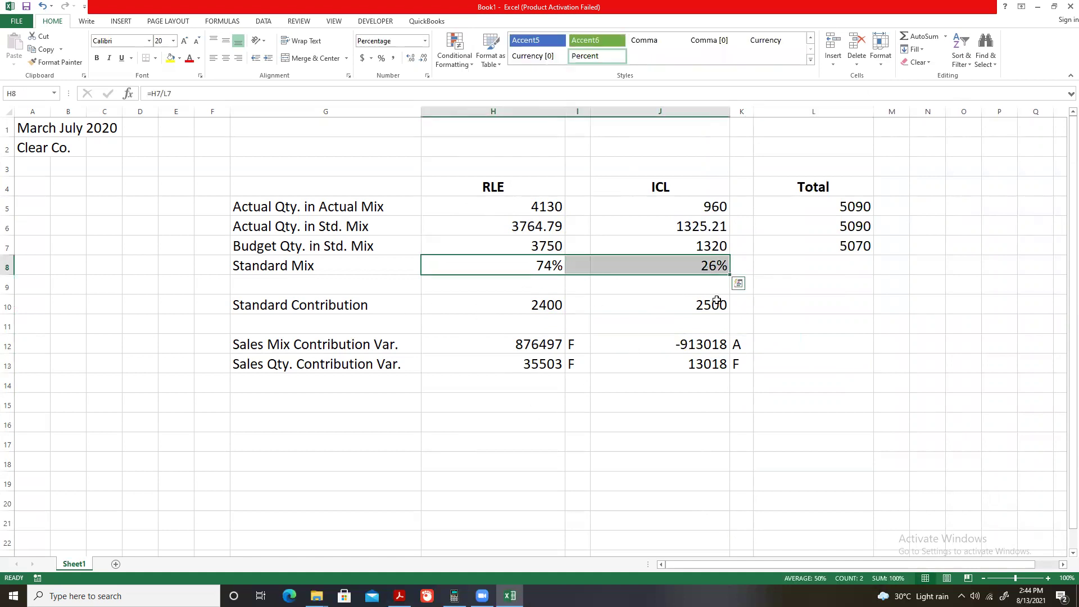
left_click_drag(278, 243, 804, 247)
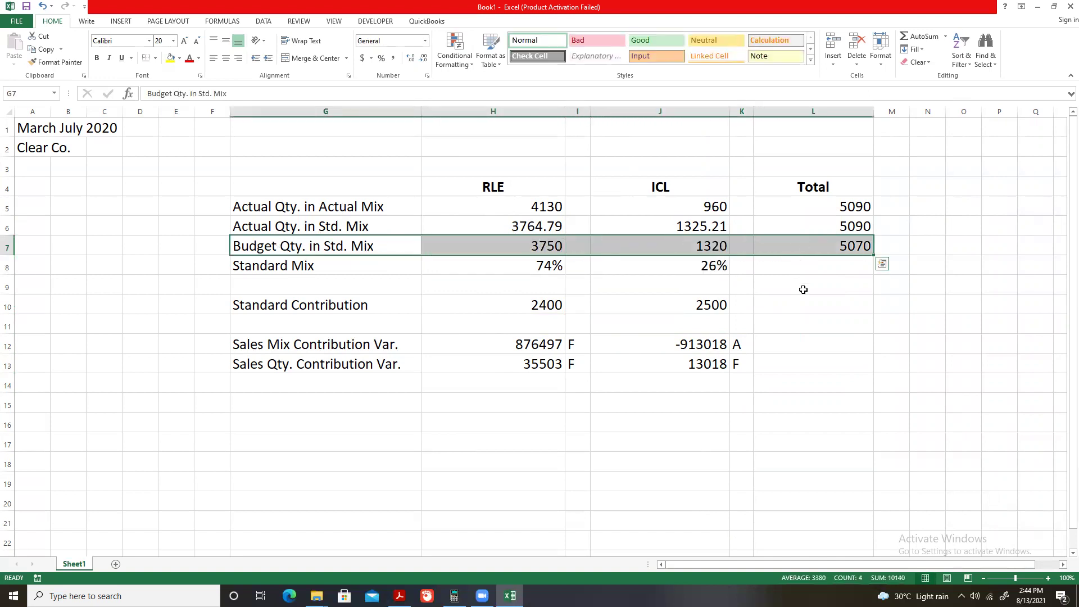
left_click(539, 272)
left_click(858, 247)
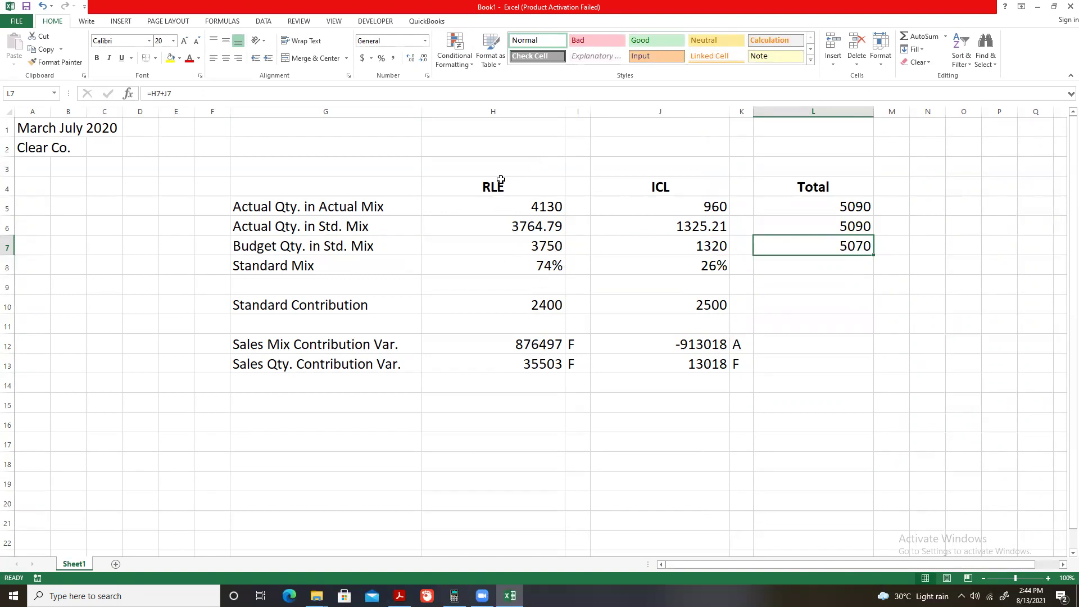
left_click(30, 127)
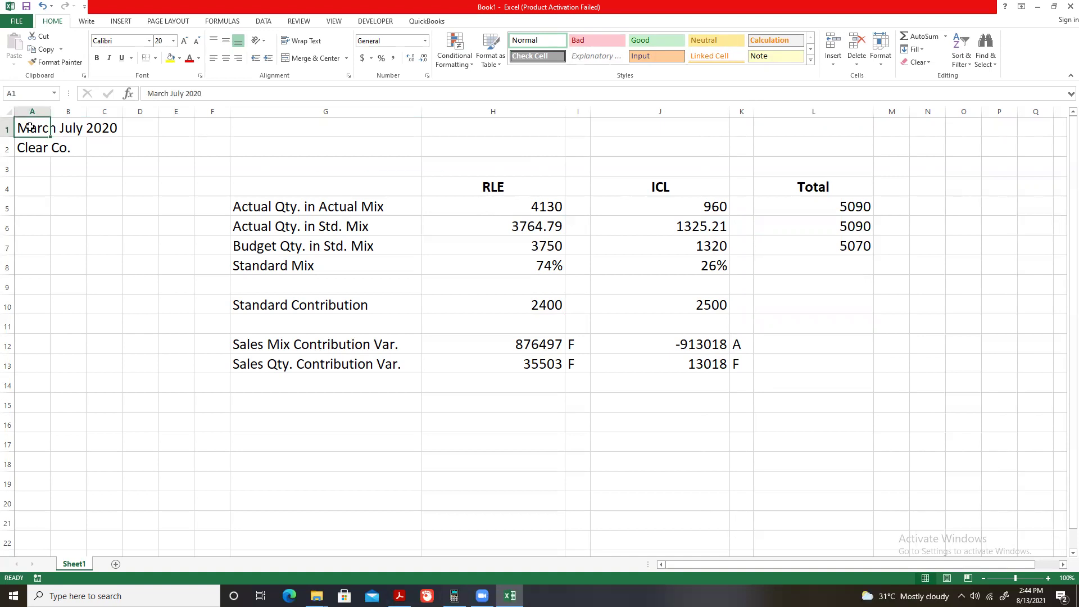
key("ctrl+b")
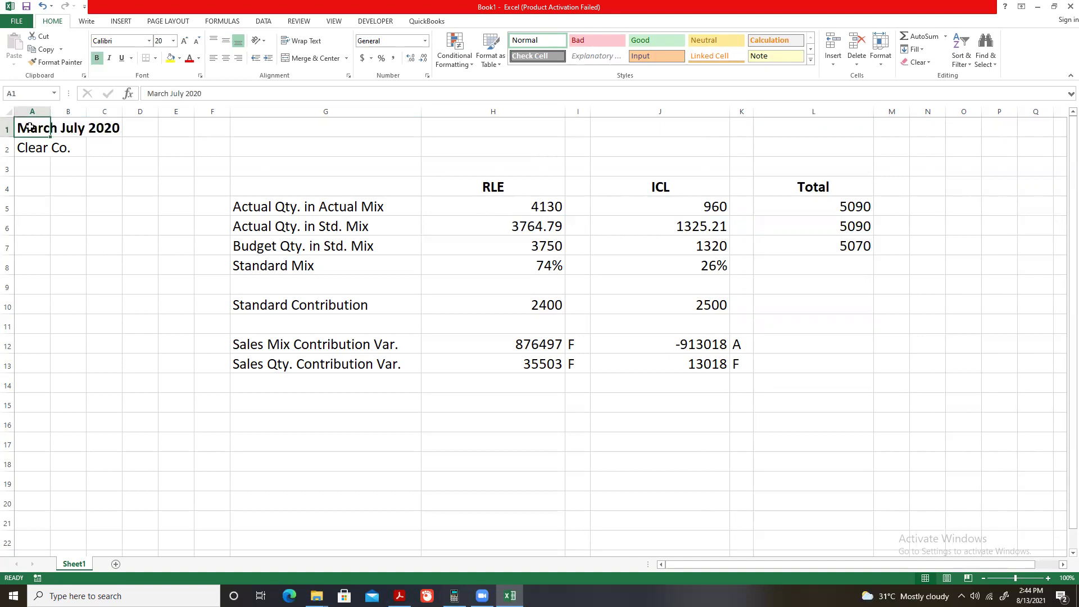
Examine how the RLE and ICL standard mix percentages derive from their budget quantities and the budget total.
left_click(562, 242)
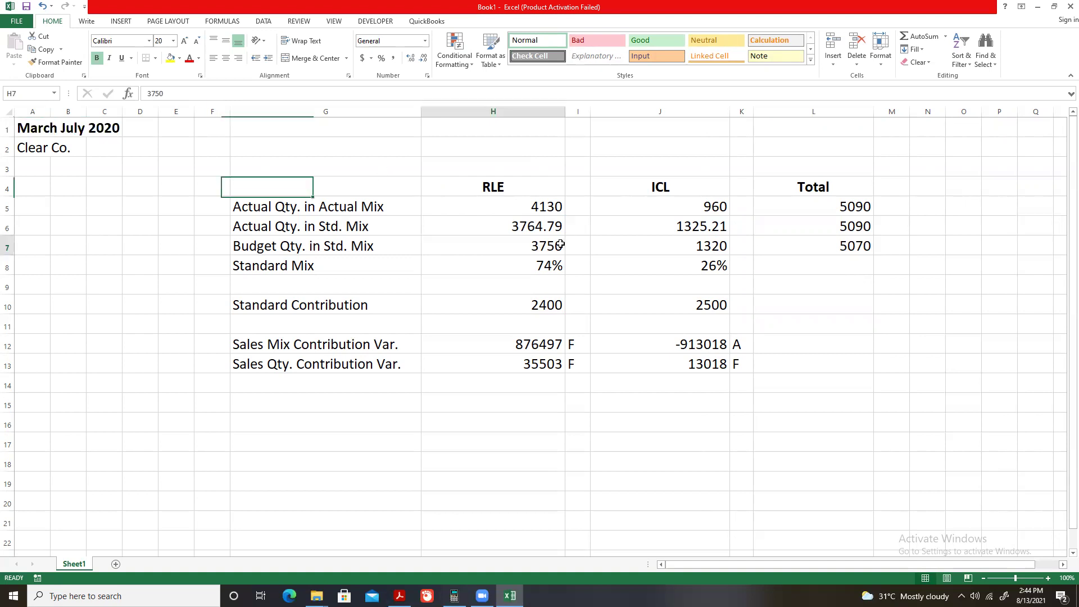
left_click(870, 246)
left_click(550, 268)
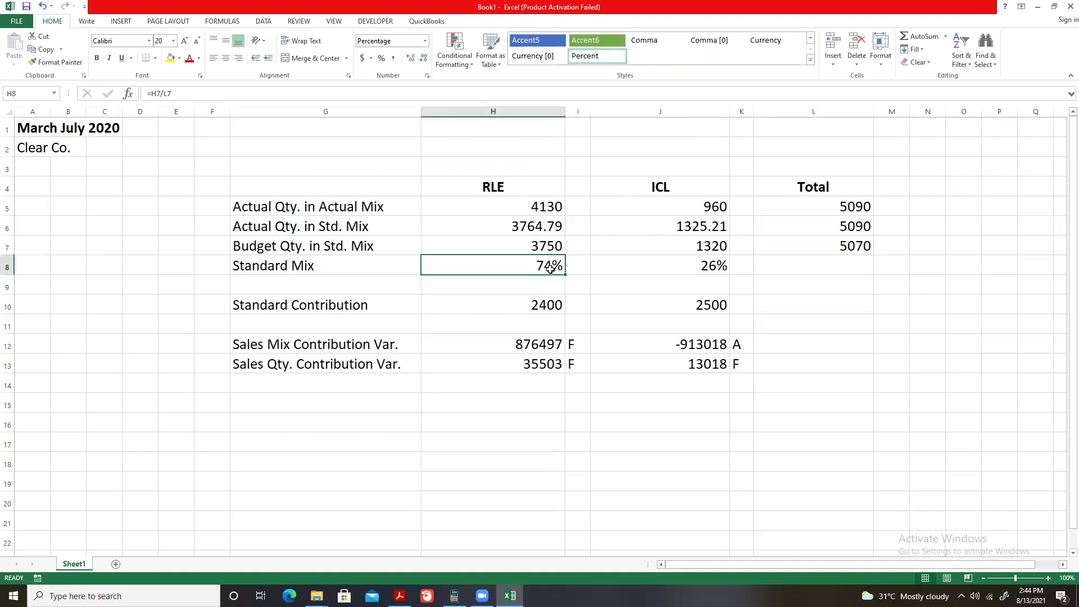
left_click(720, 246)
left_click(855, 245)
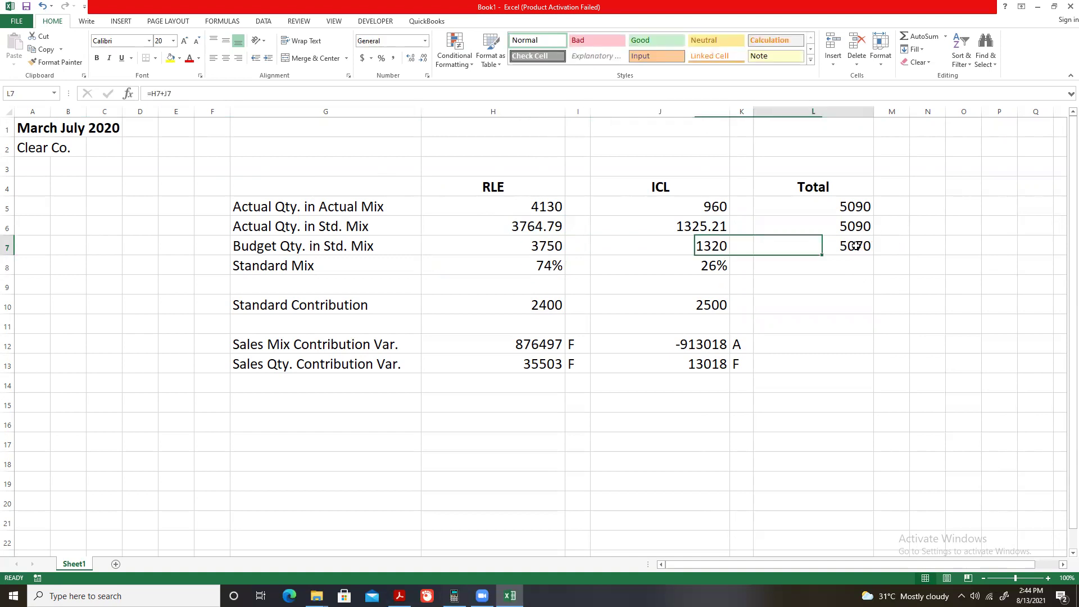
left_click(675, 265)
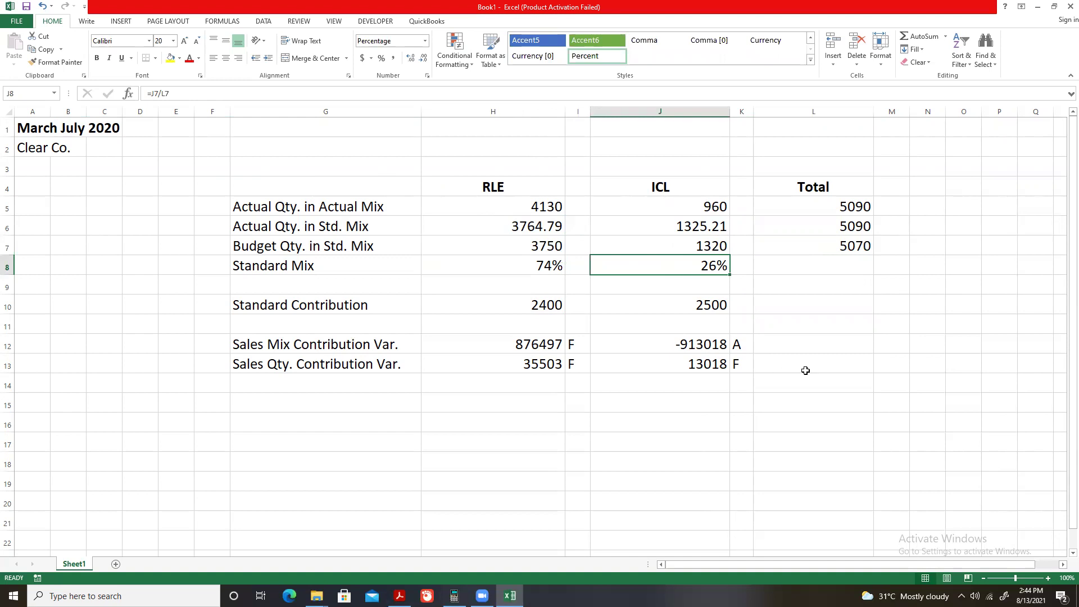
left_click(606, 397)
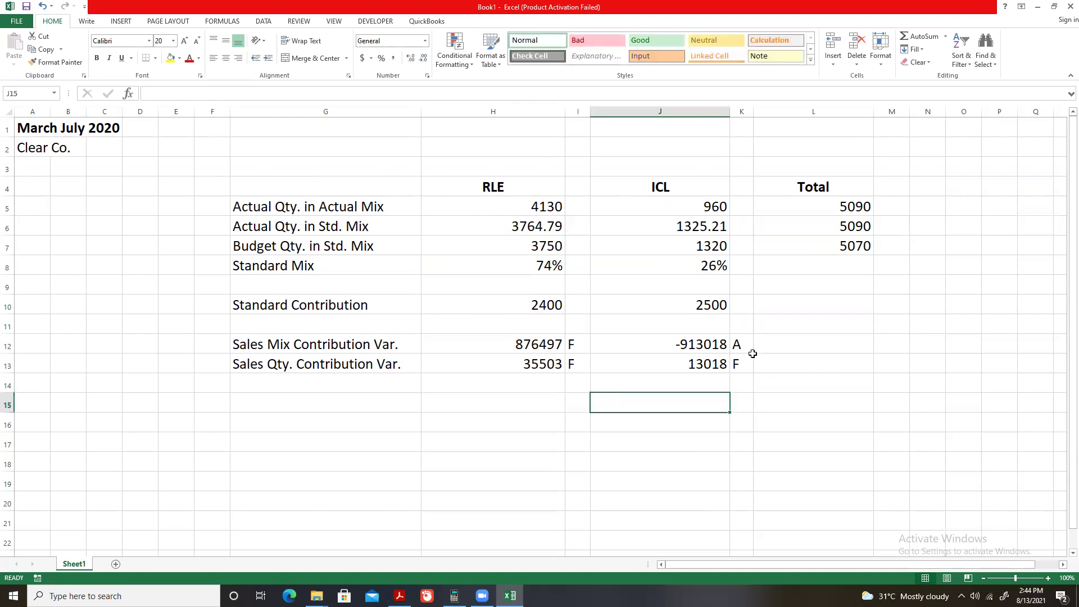
Make the F and A variance markers in K12:K13 and I12:I13 bold.
left_click_drag(735, 344, 740, 361)
key("ctrl+b")
left_click_drag(582, 345, 586, 358)
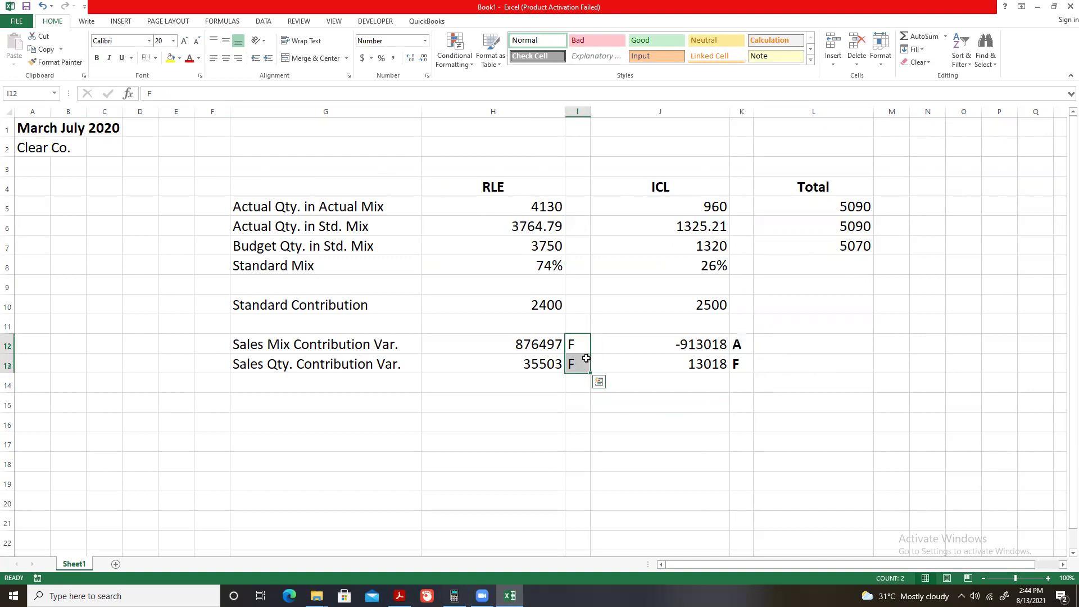
key("ctrl+b")
Format the whole sheet as Accounting with 0 decimal places and no currency symbol.
left_click(8, 112)
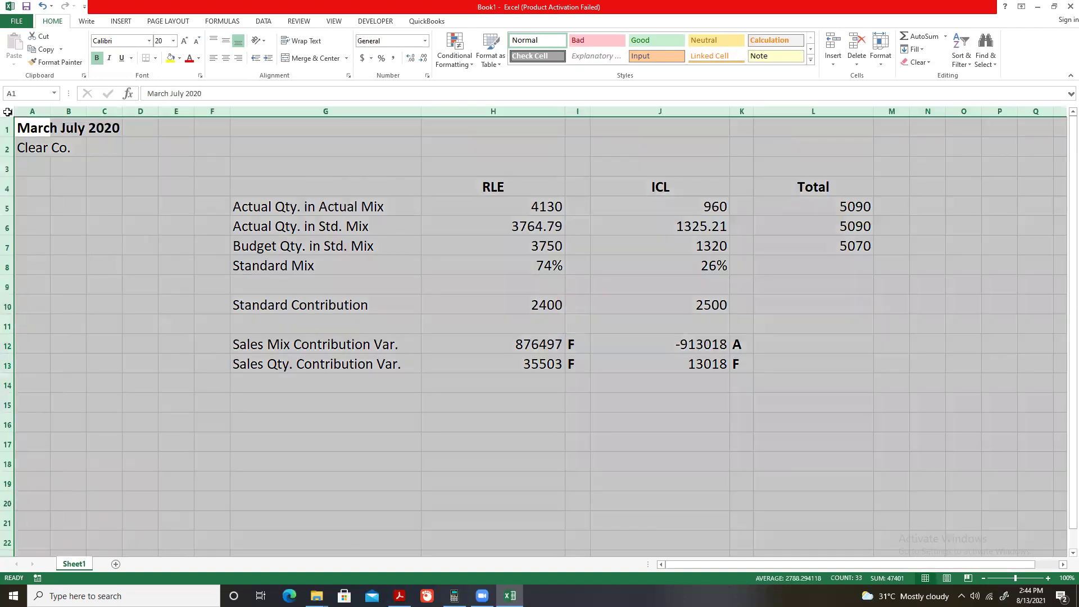
right_click(8, 112)
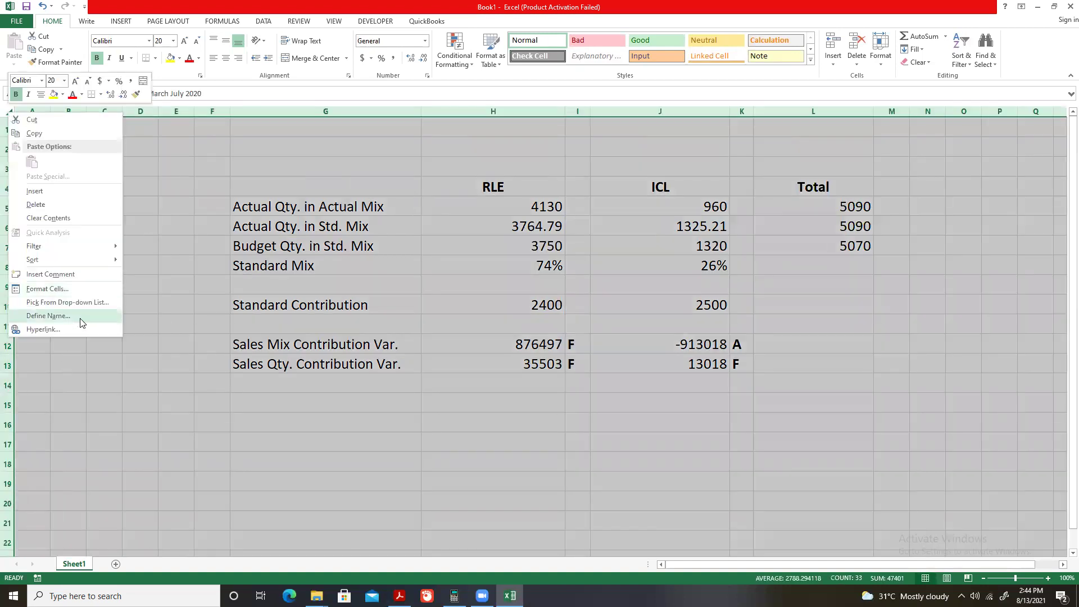
left_click(169, 339)
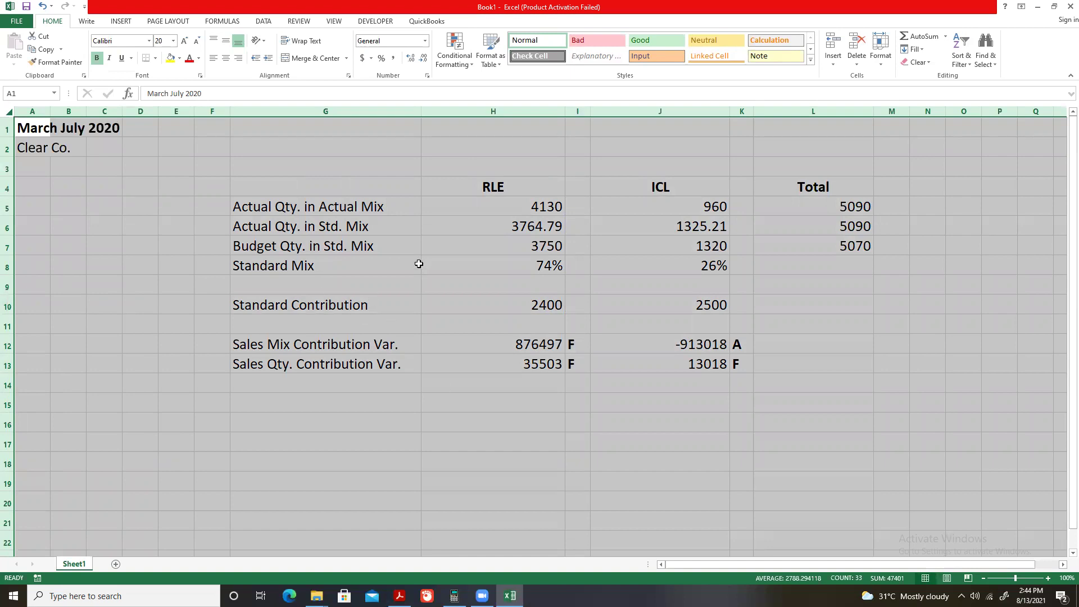
key("ctrl+1")
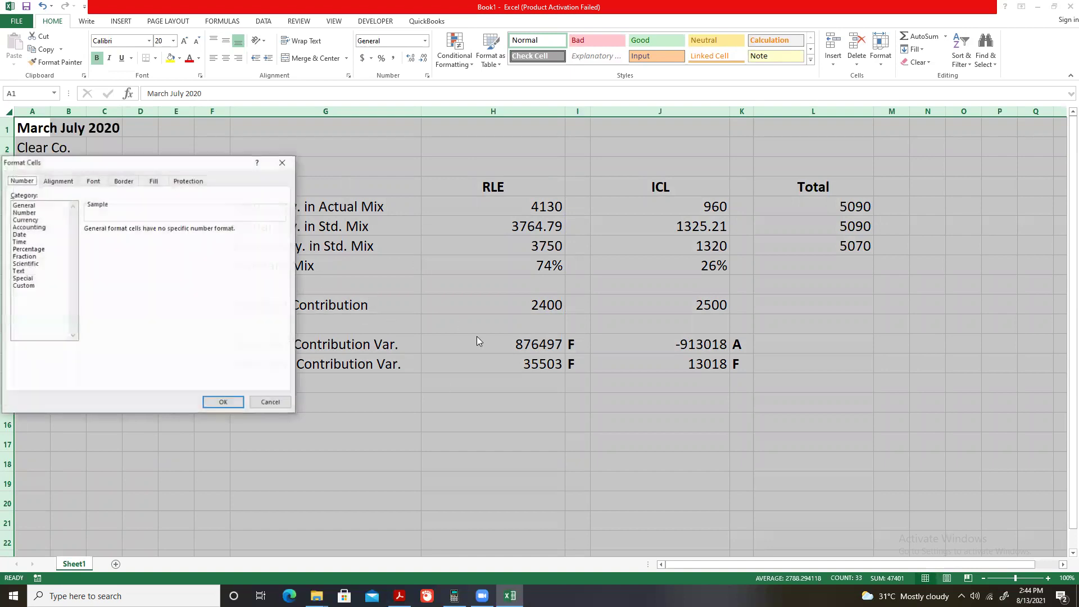
left_click(54, 227)
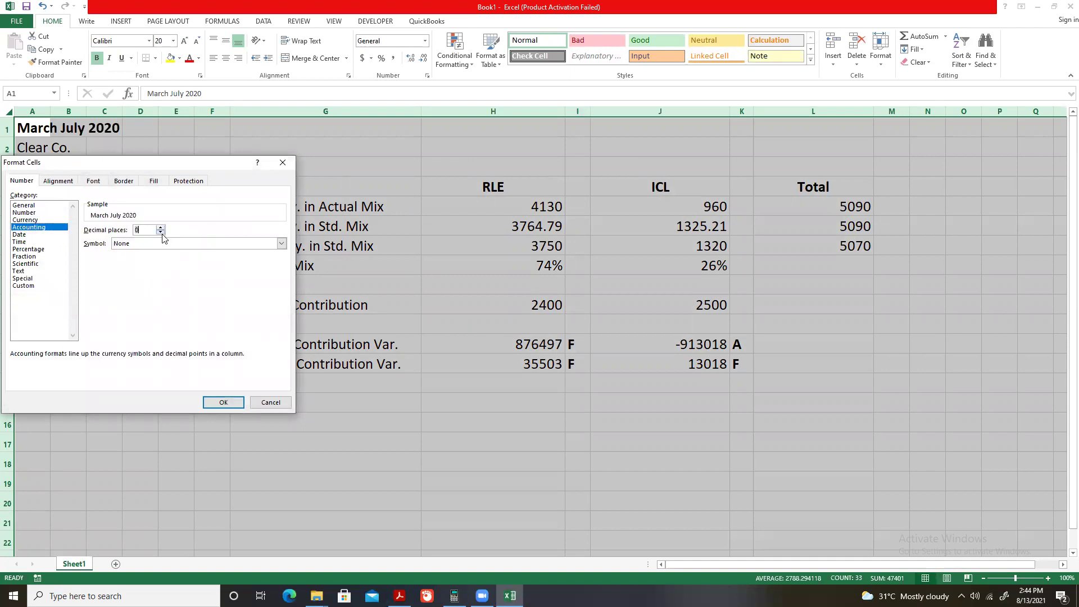
left_click(230, 404)
left_click(646, 383)
left_click(872, 364)
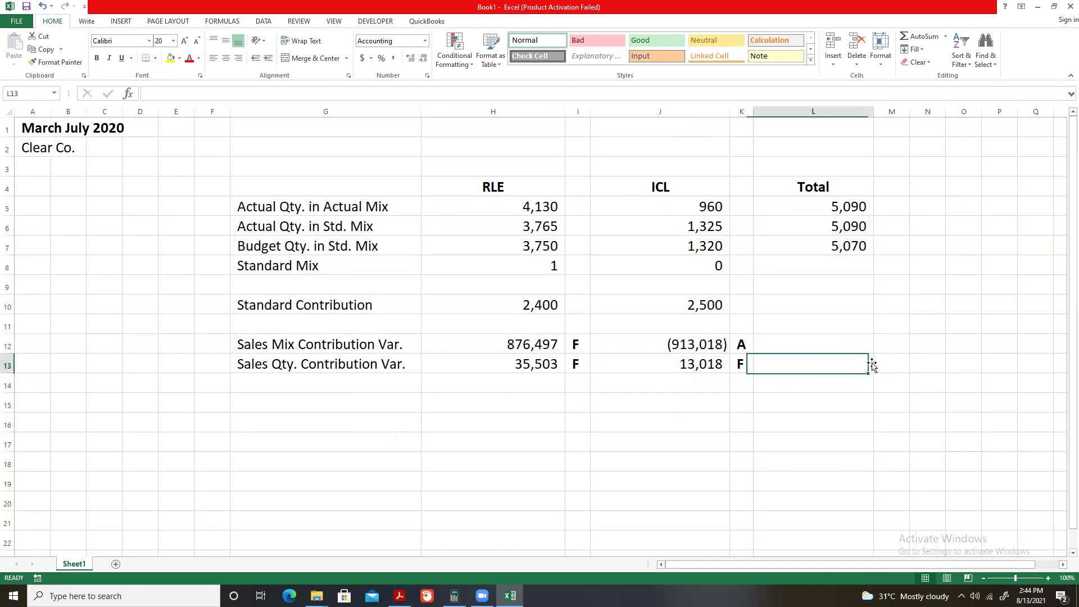
Format the RLE and ICL standard mix values in H8 and J8 as percentages without decimals.
left_click(748, 261)
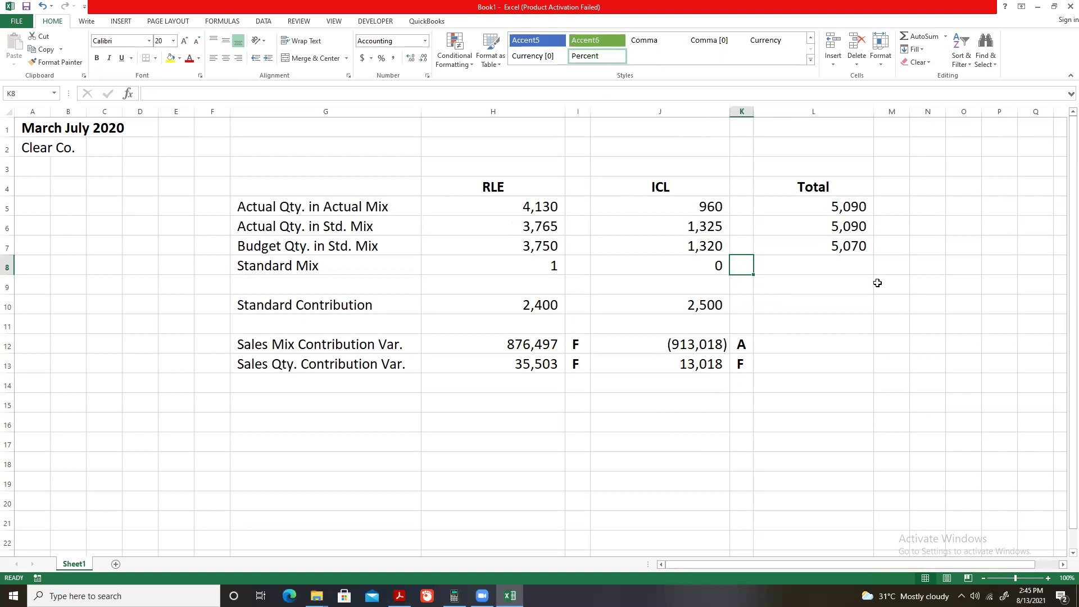
left_click(526, 271)
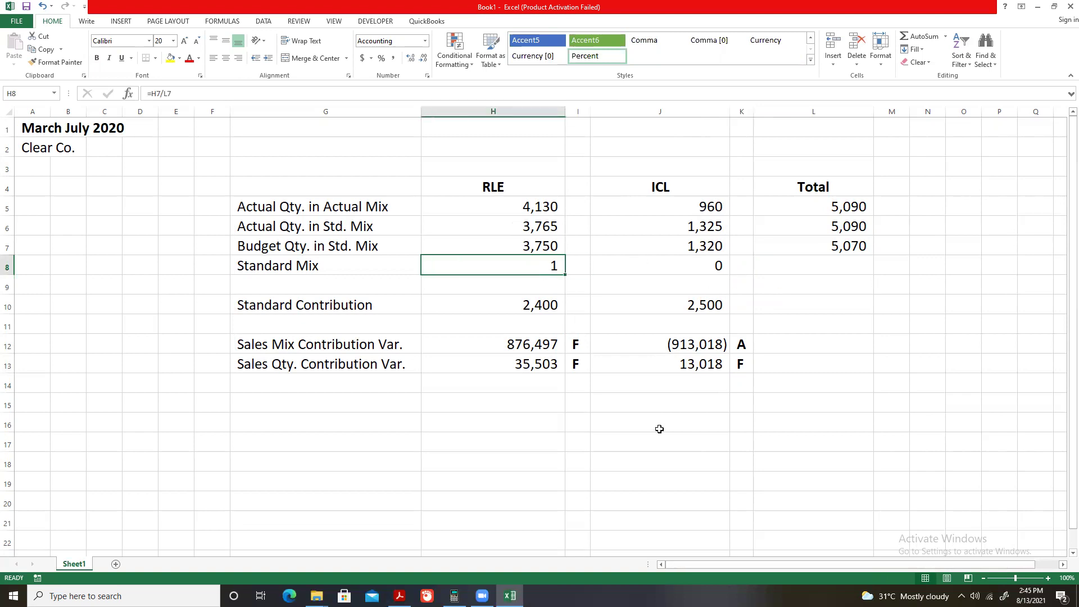
left_click(410, 59)
left_click(411, 59)
left_click(381, 58)
left_click(724, 273)
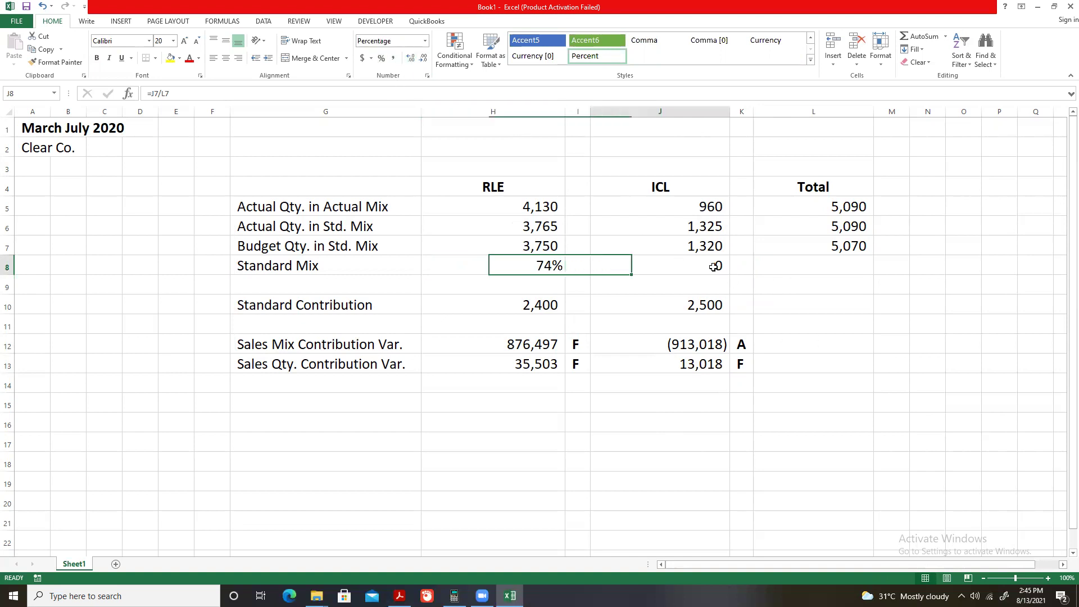
left_click(381, 58)
left_click(894, 377)
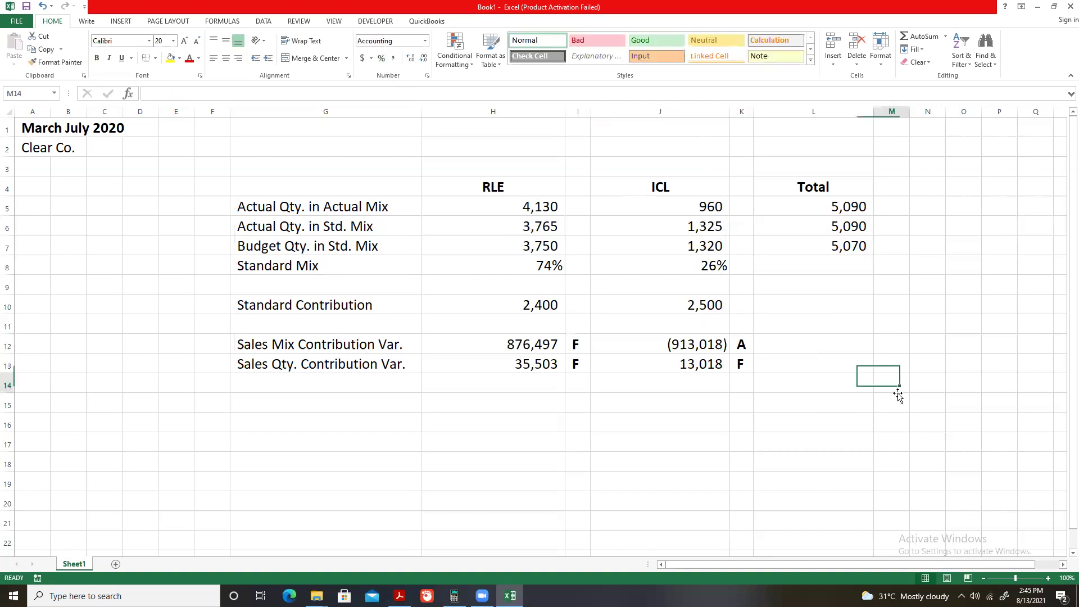
Examine how the RLE and ICL actual quantities in standard mix derive from the actual total and the standard mix percentages.
left_click(550, 263)
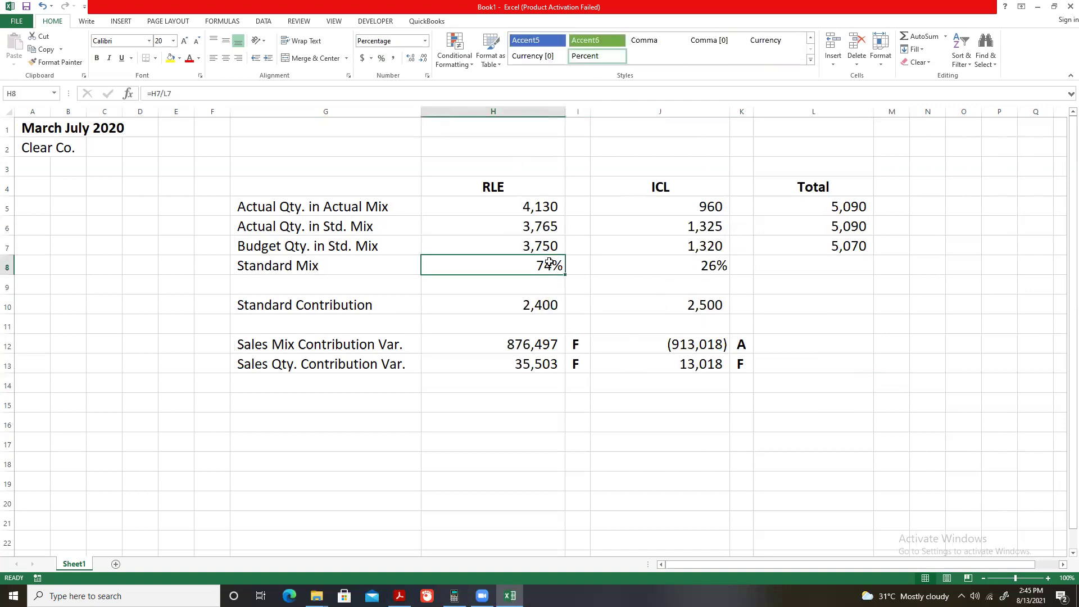
left_click_drag(324, 227, 447, 227)
left_click(831, 227)
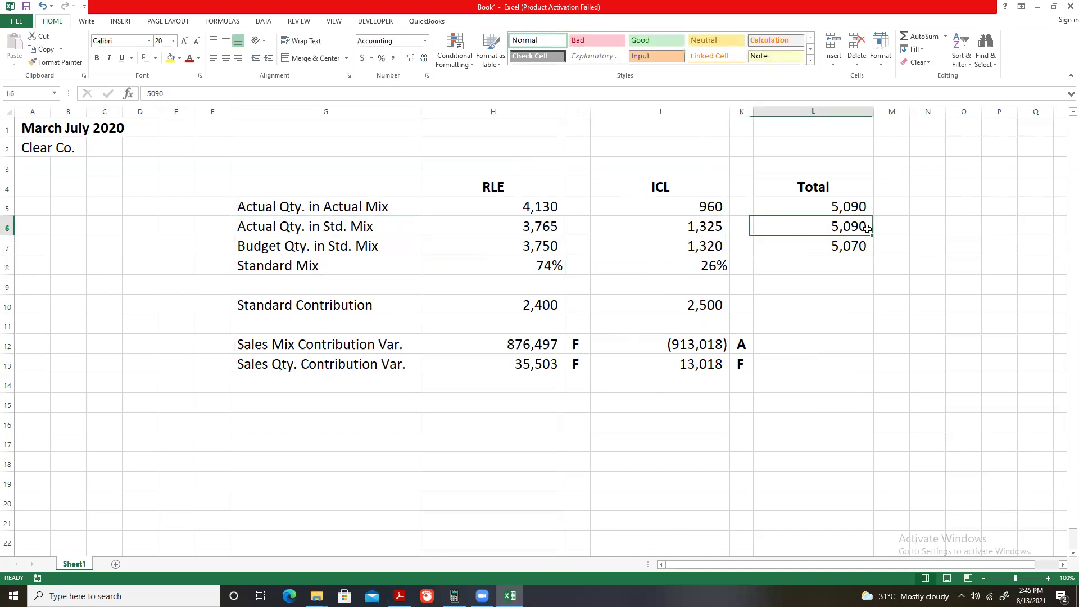
left_click(542, 263)
left_click(854, 220)
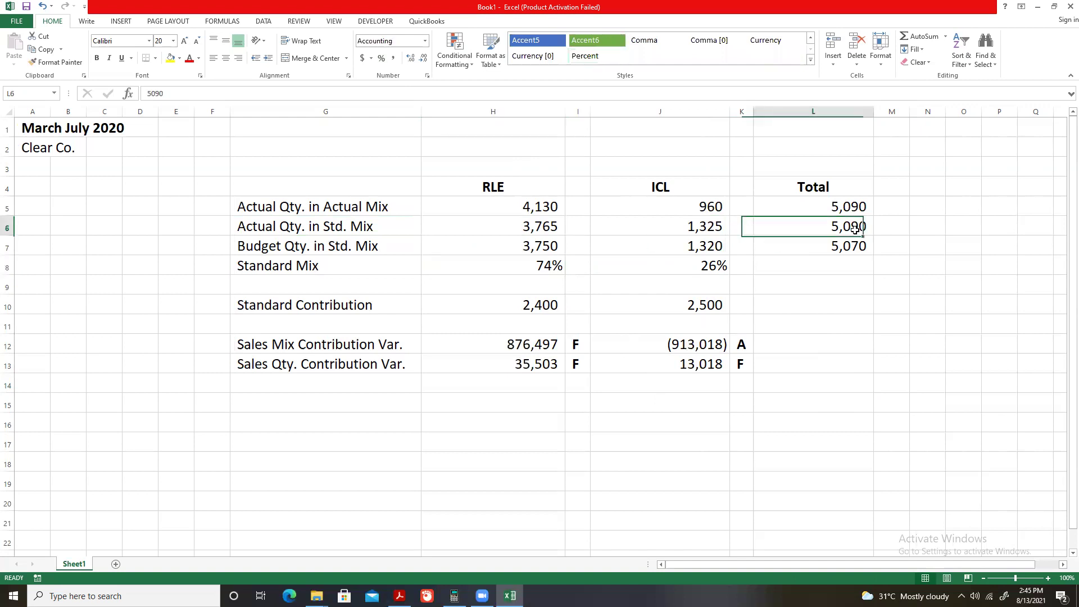
left_click(544, 229)
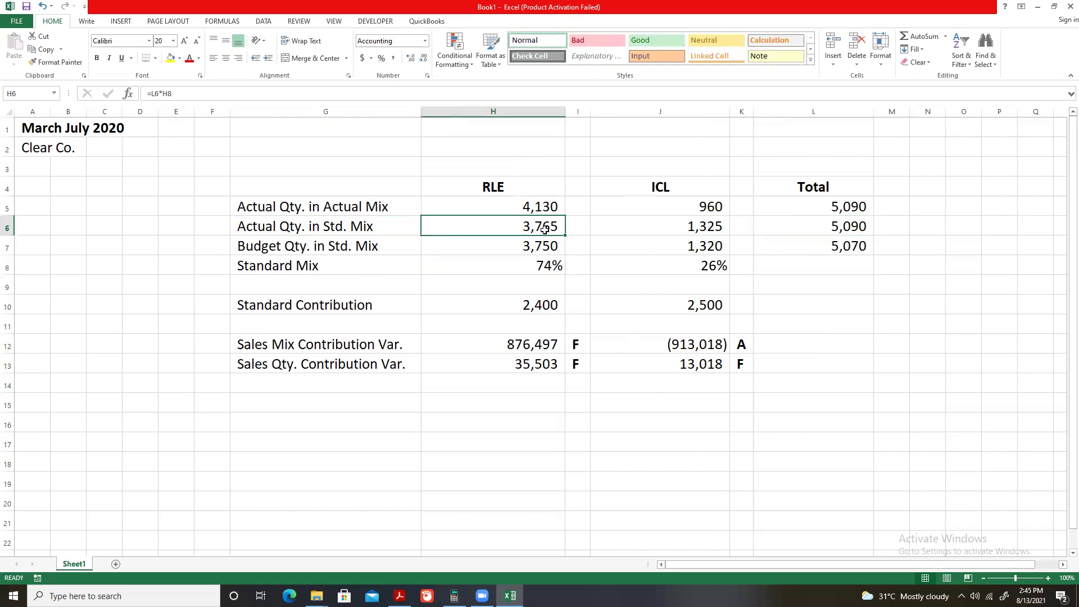
left_click(713, 264)
left_click(710, 231)
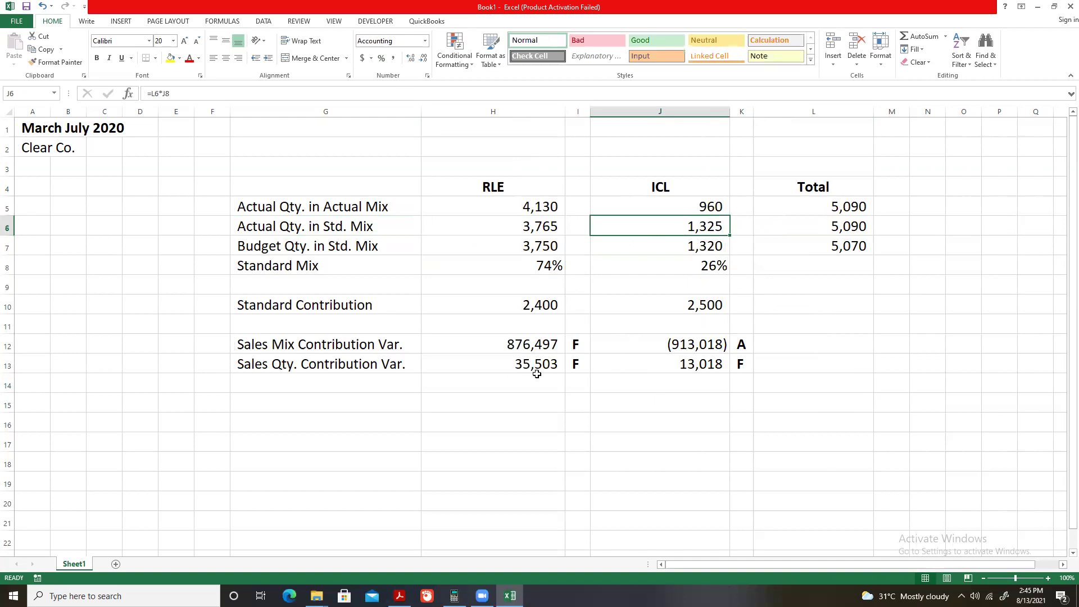
Review the budget total in L7 and the RLE and ICL budget quantities that make it up.
left_click(832, 248)
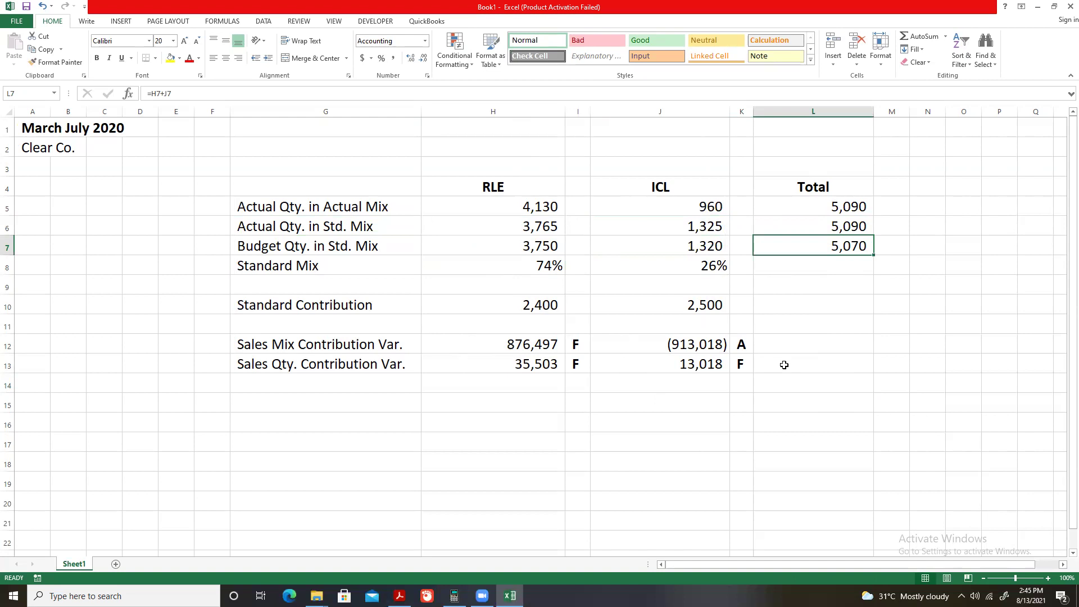
left_click(799, 318)
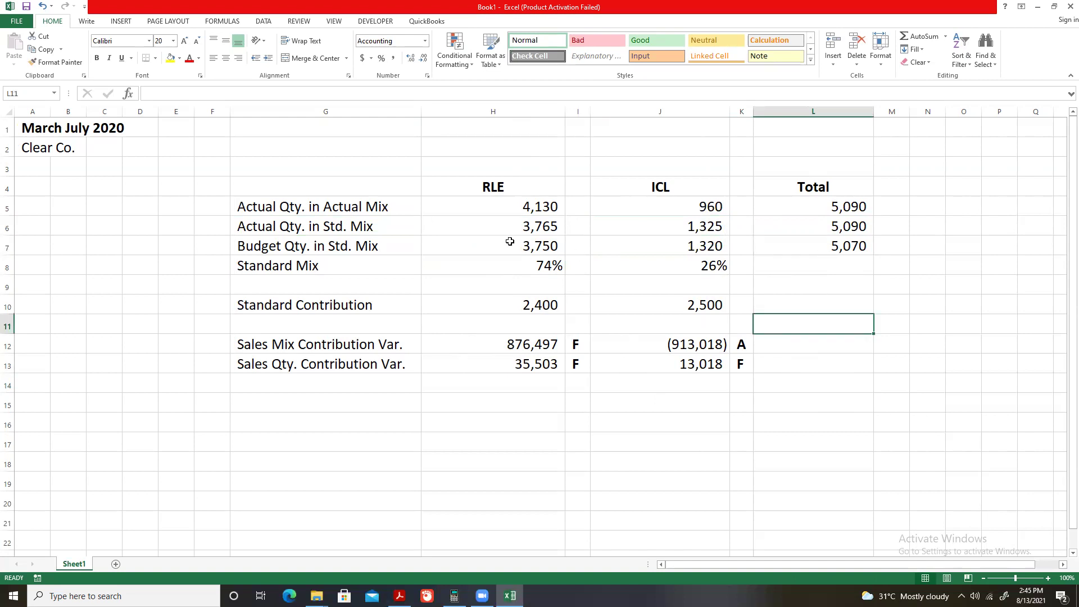
left_click(848, 244)
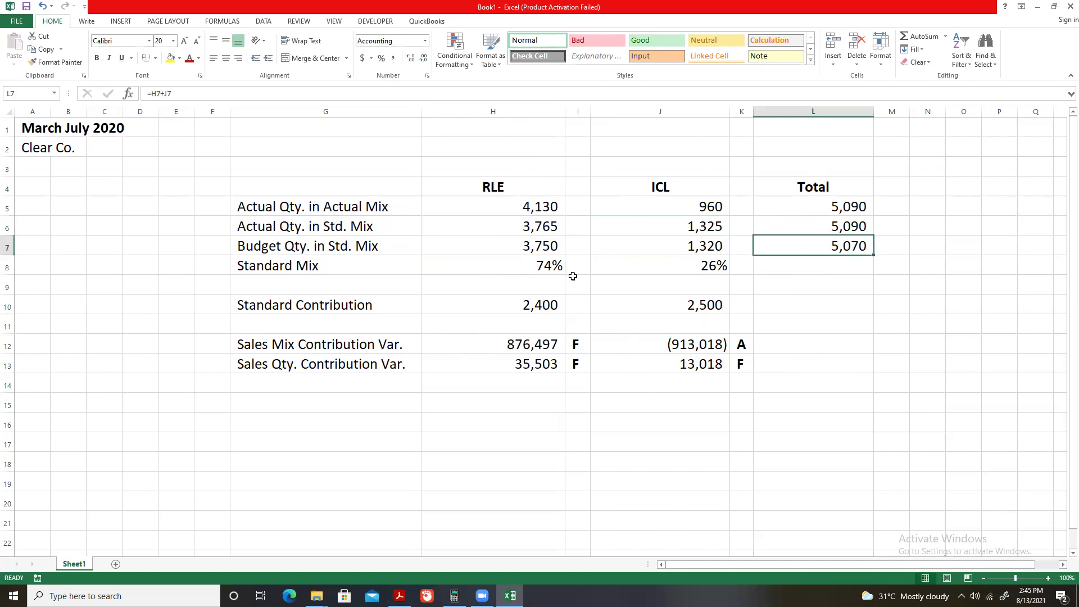
left_click(840, 310)
left_click(841, 250)
left_click(467, 246)
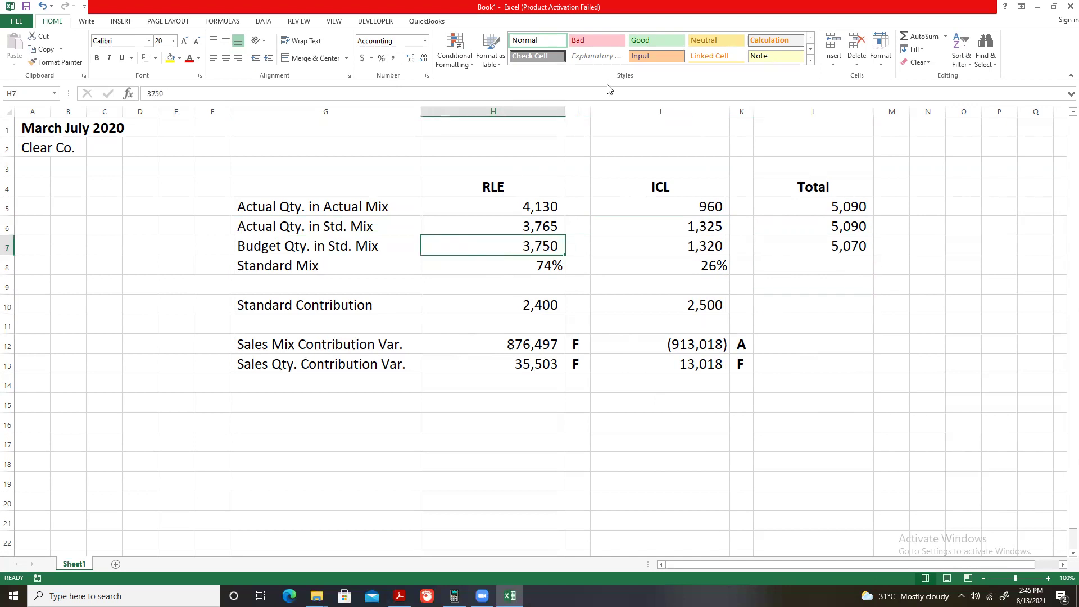
left_click(721, 248)
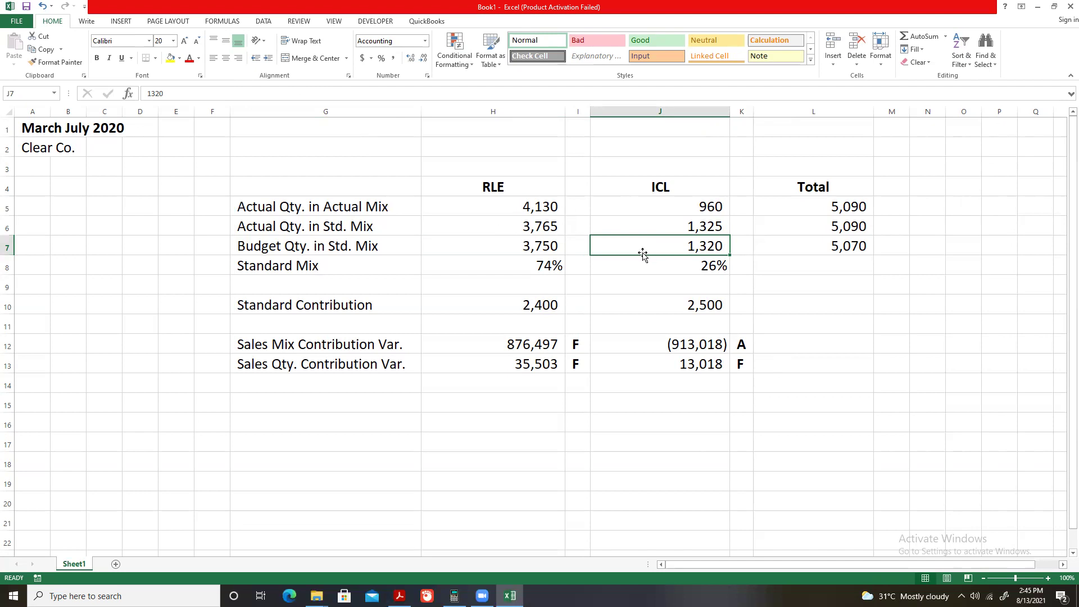
left_click(773, 450)
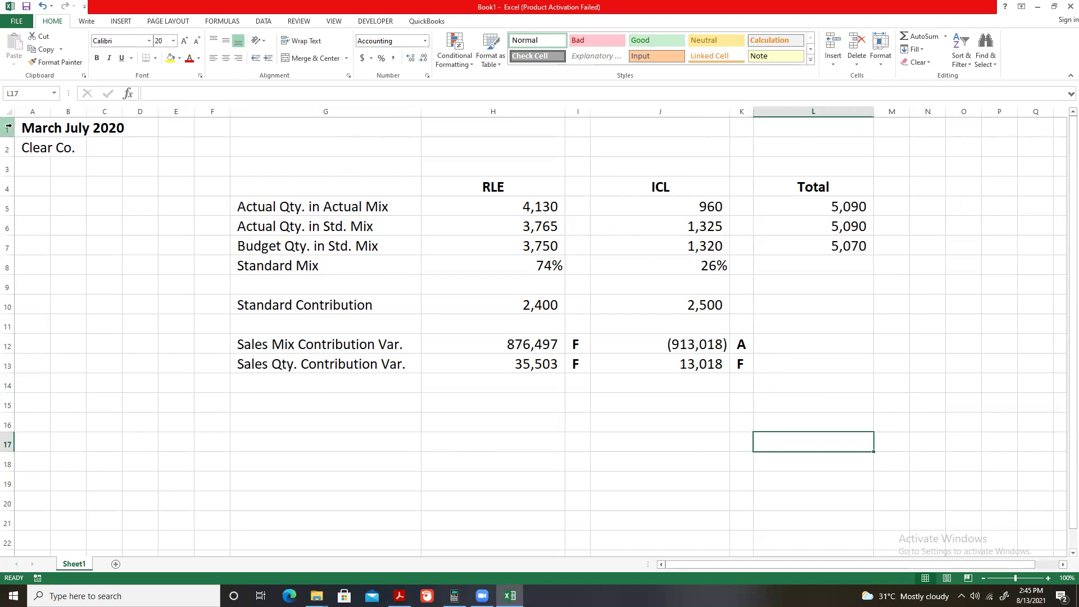
Switch to the sample questions PDF in Acrobat Reader and read requirements (a) and (b) for Scenario 1.
left_click_drag(23, 128, 147, 128)
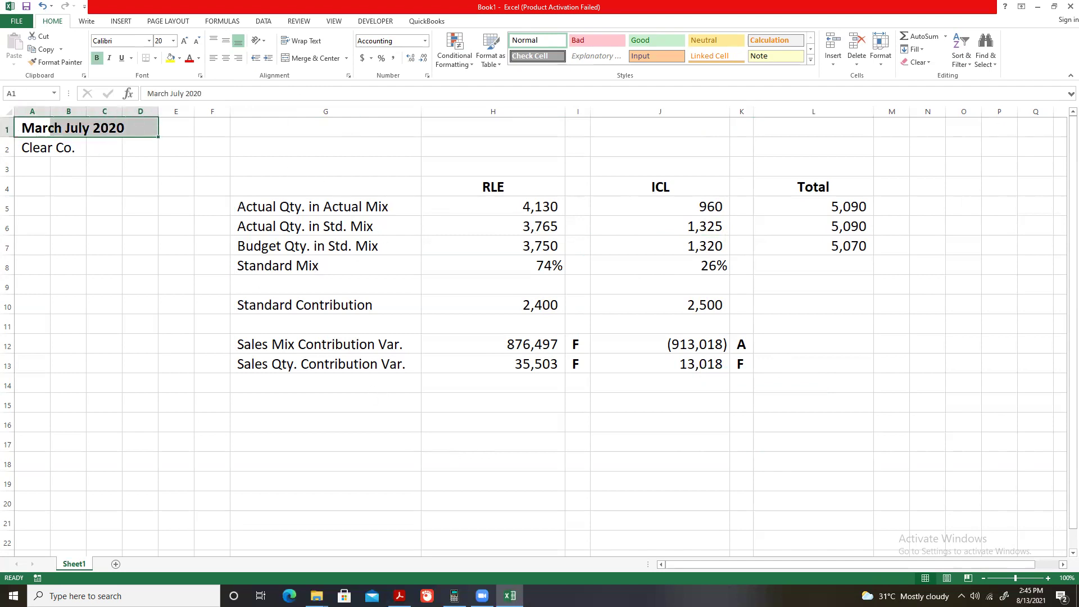
key("alt+Tab")
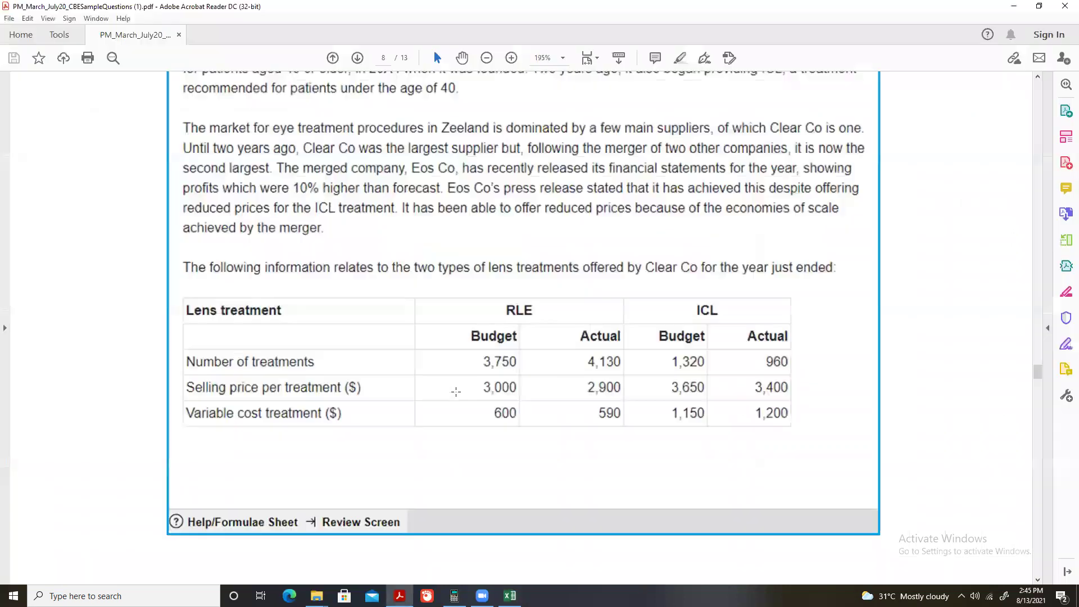
scroll(450, 448, "down", 3)
left_click(358, 58)
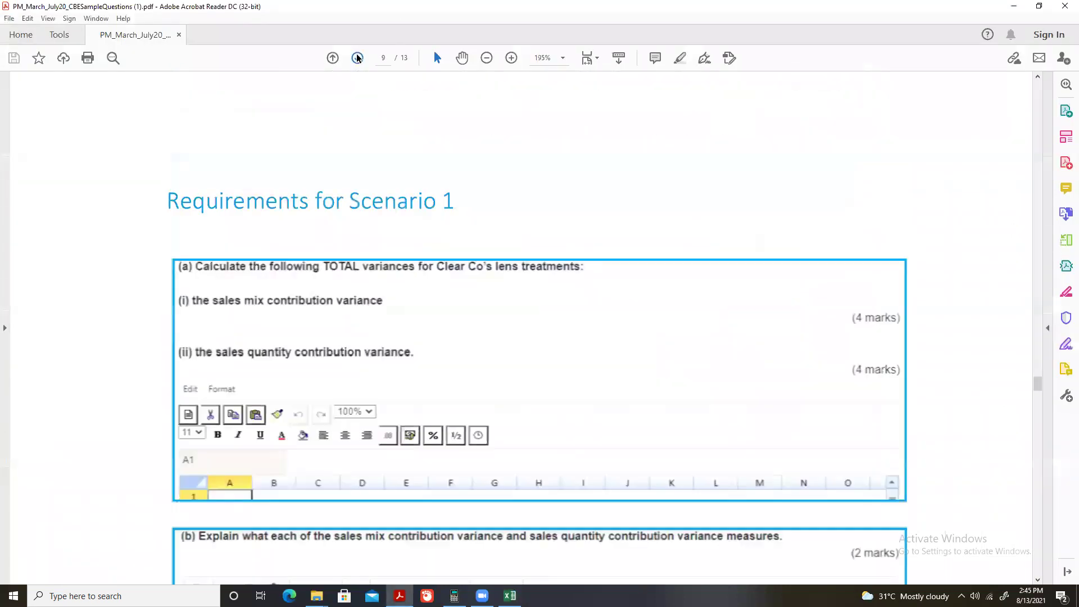
scroll(442, 281, "down", 5)
scroll(442, 281, "up", 2)
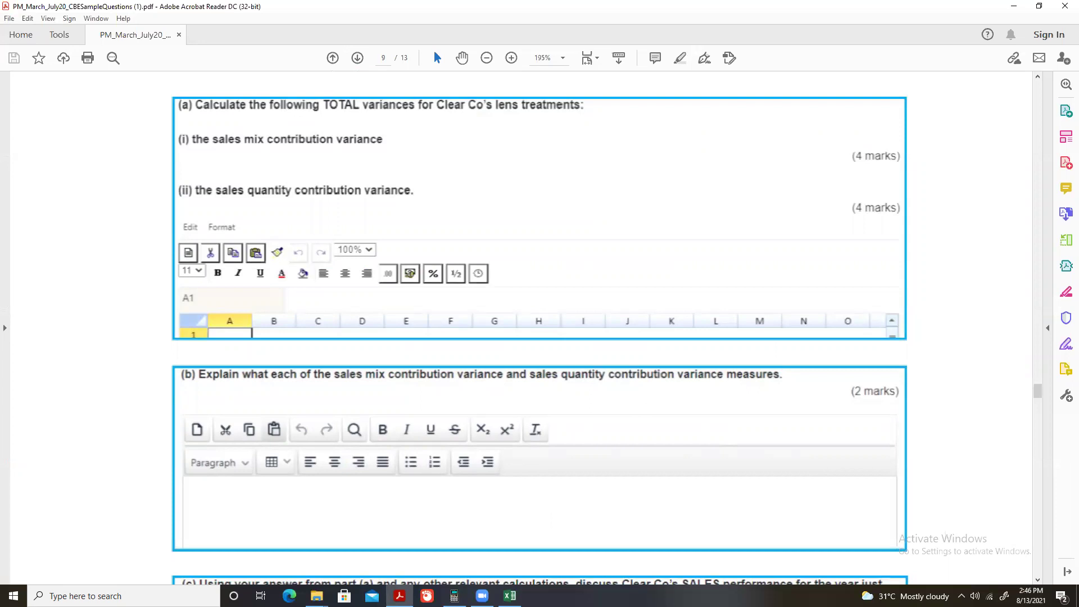
Return to the Excel workbook and make the "Sales Mix Contribution Var." label in G12 bold.
key("alt+Tab")
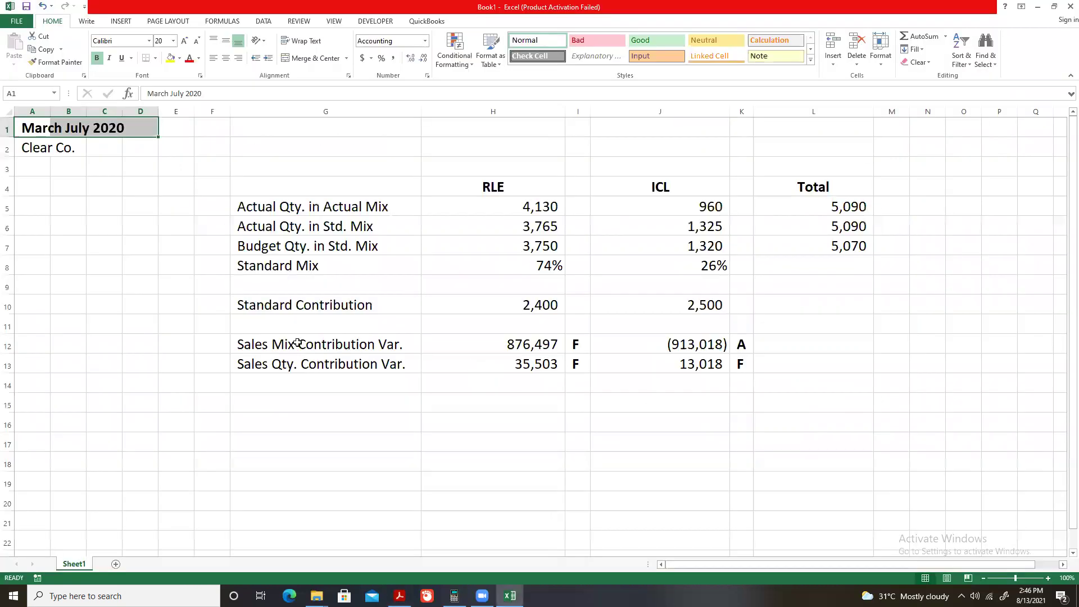
left_click(316, 345)
left_click(99, 59)
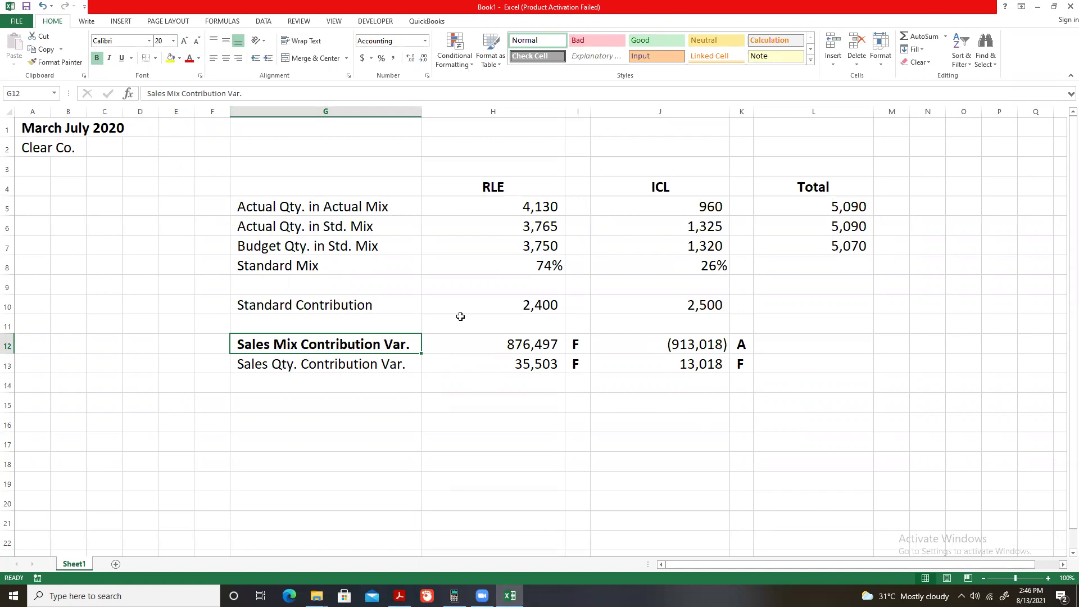
Compare the actual quantities and their total with the standard mix percentages, and review the resulting sales mix contribution variances in row 12.
left_click(828, 227)
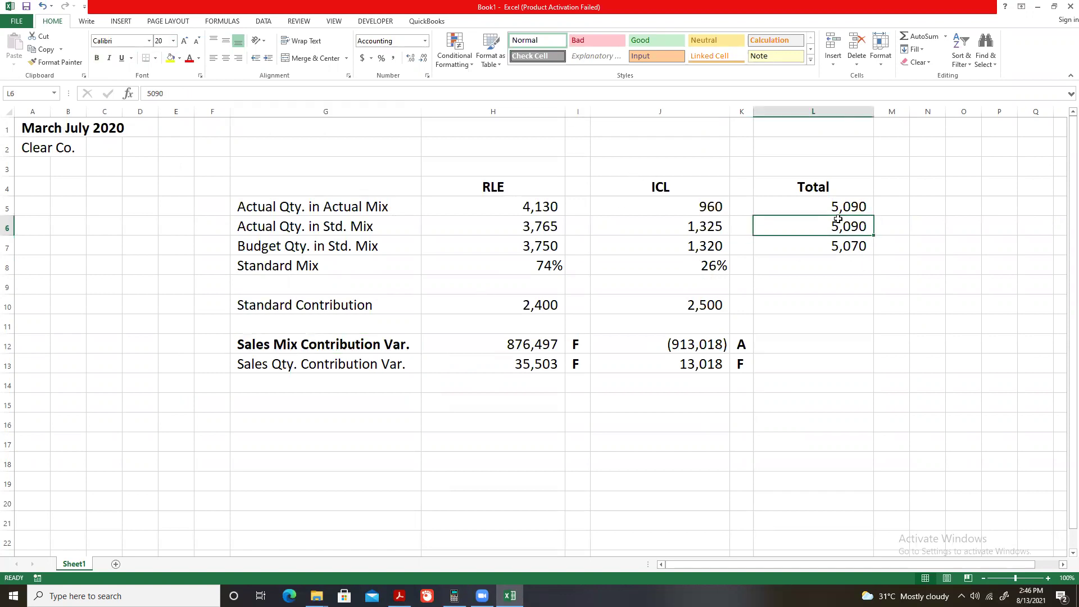
left_click(823, 209)
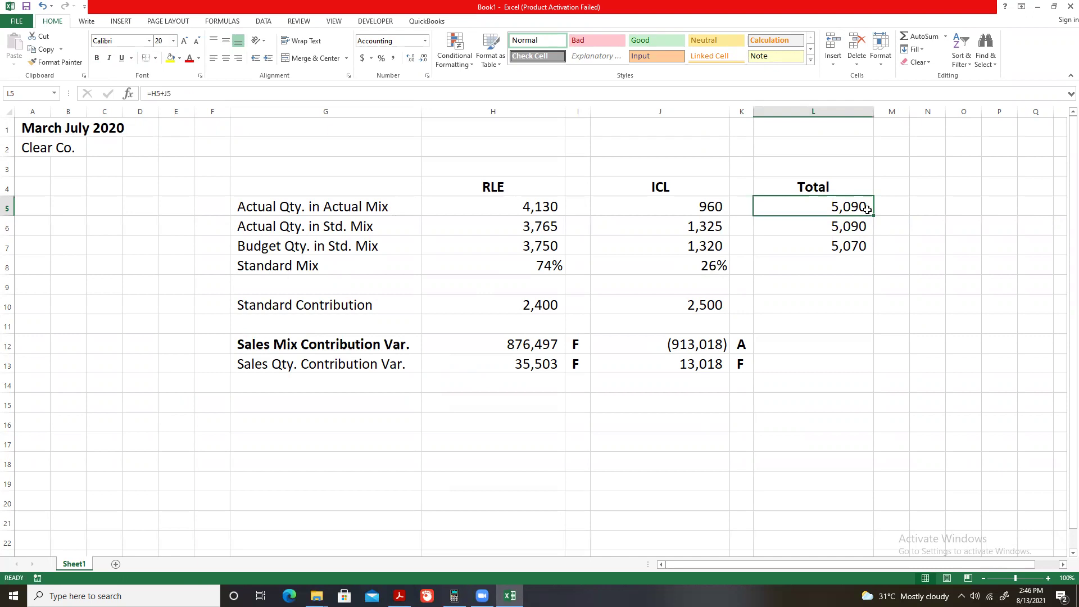
left_click_drag(553, 263, 674, 268)
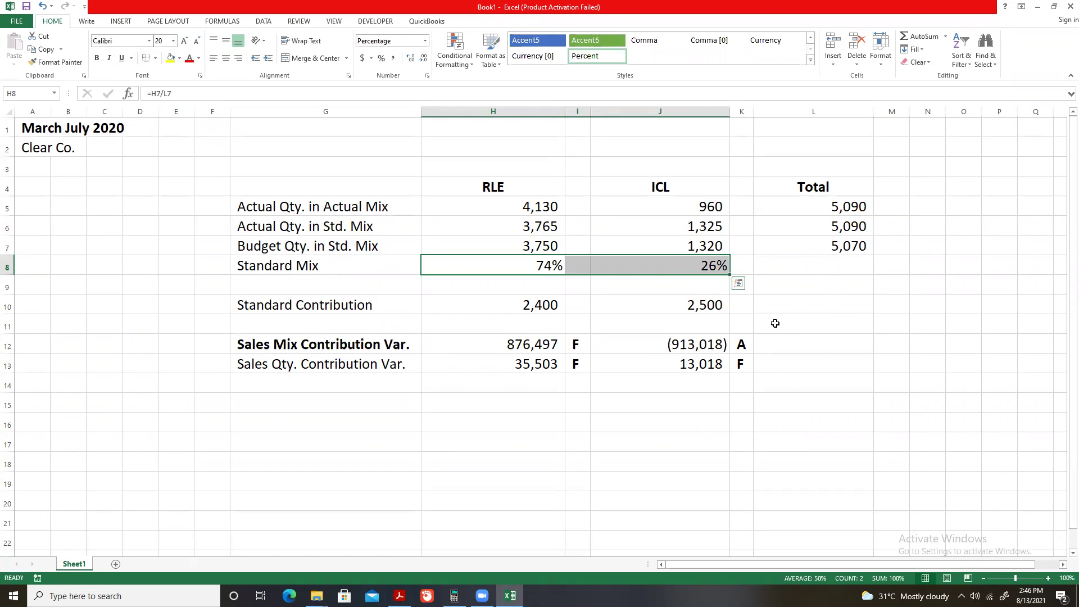
left_click(827, 206)
left_click_drag(547, 206, 645, 206)
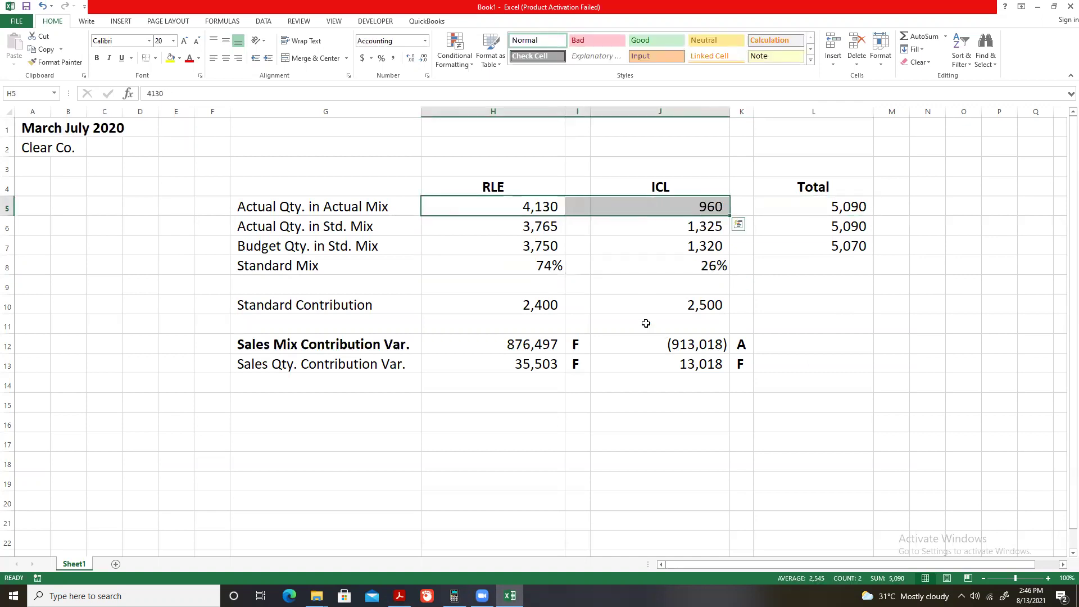
left_click_drag(527, 268, 633, 269)
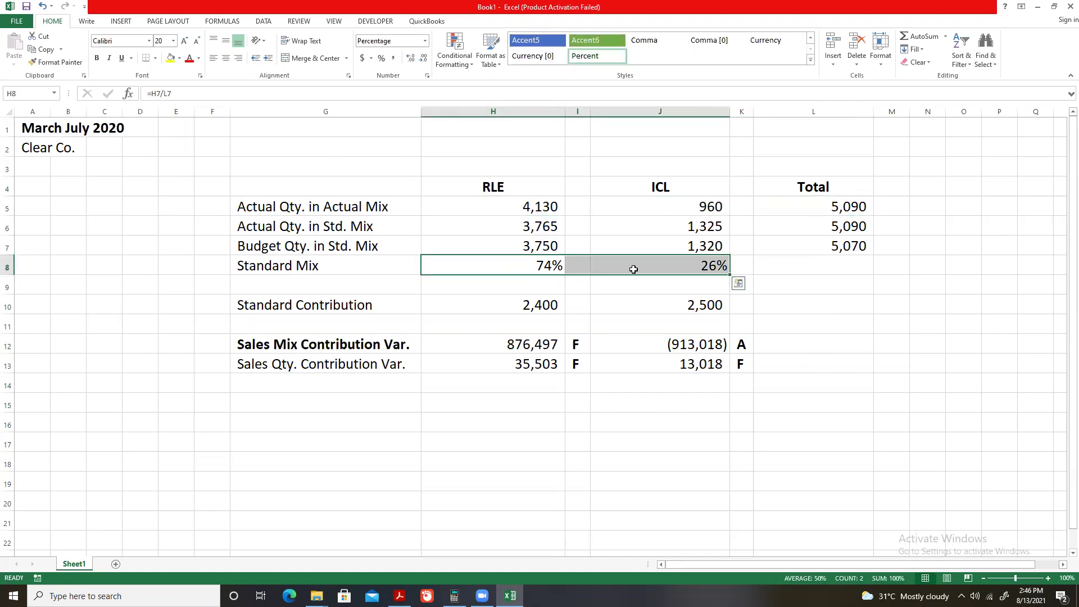
left_click(631, 320)
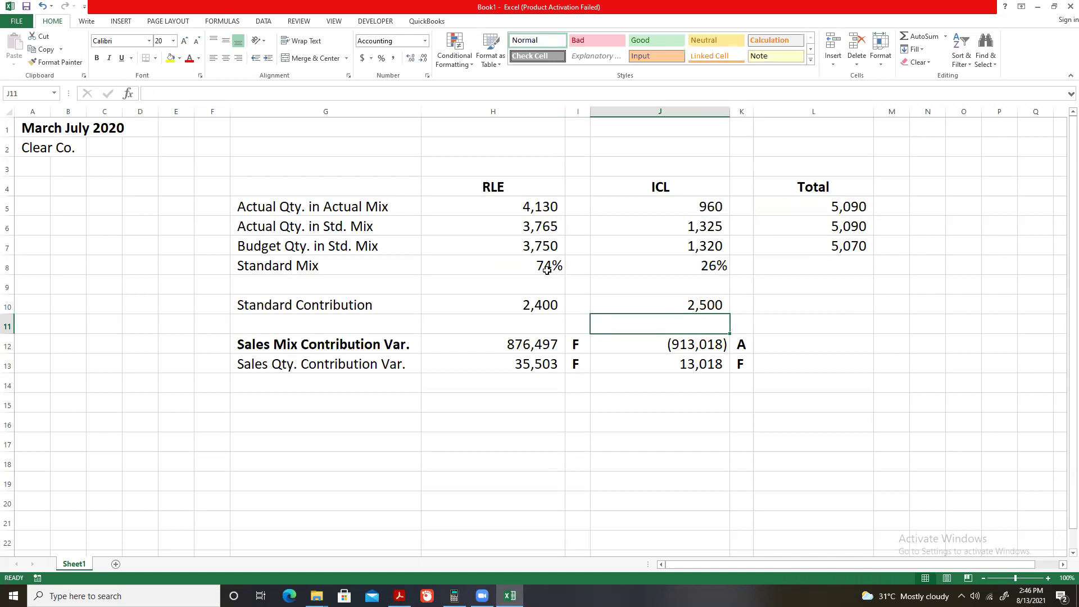
left_click_drag(547, 271, 654, 268)
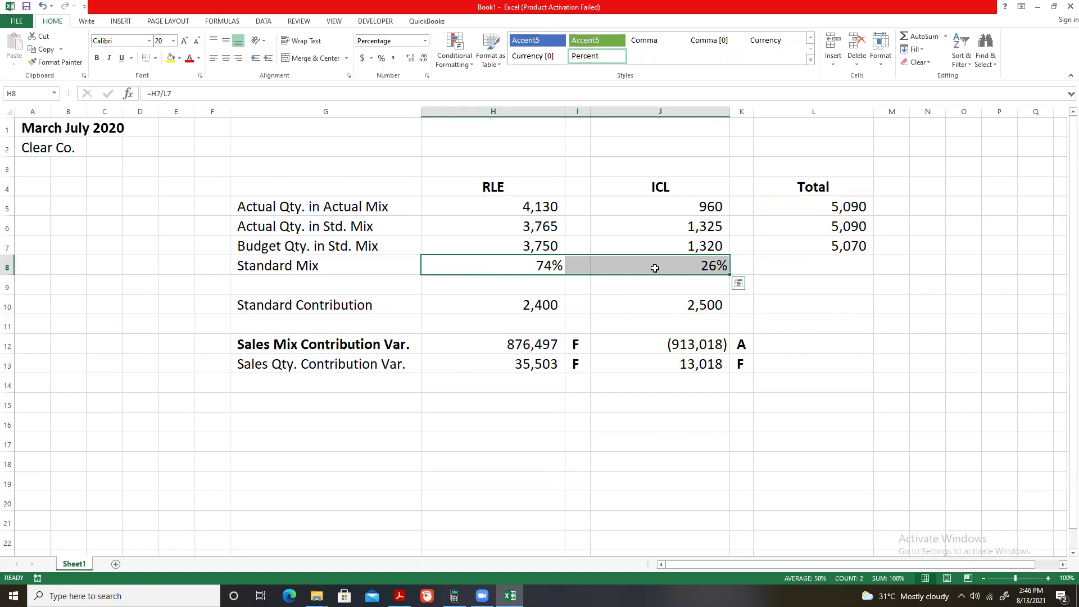
left_click(646, 307)
left_click_drag(684, 268, 552, 267)
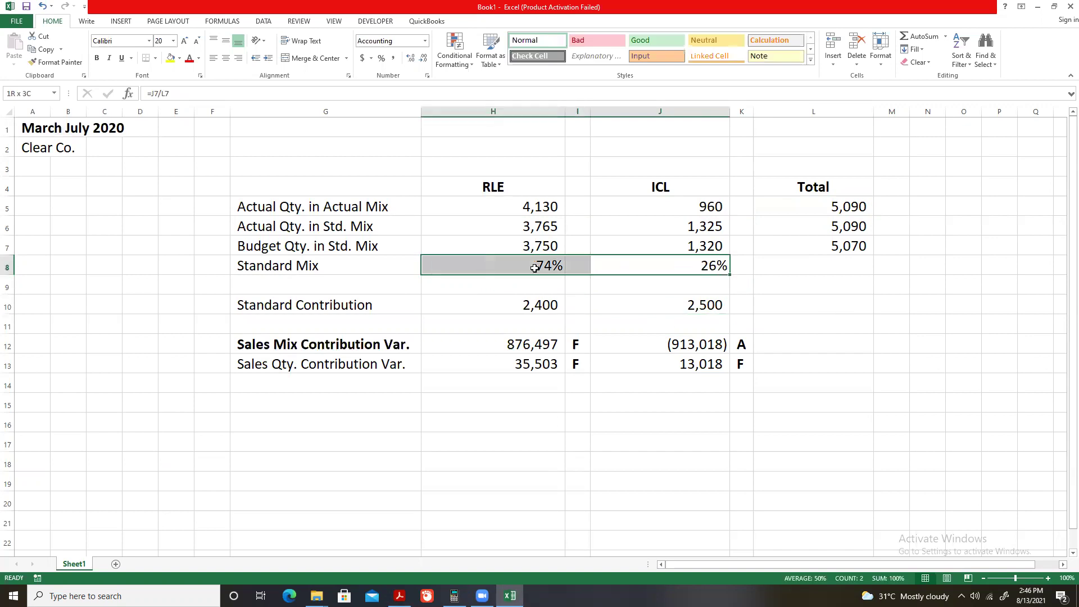
left_click(593, 397)
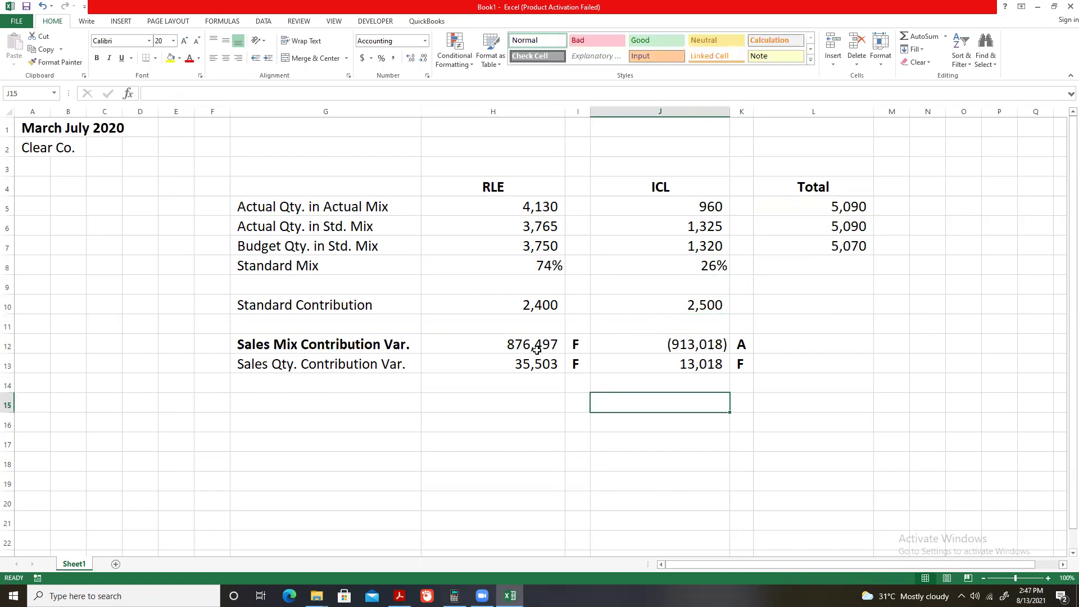
left_click_drag(534, 348, 668, 349)
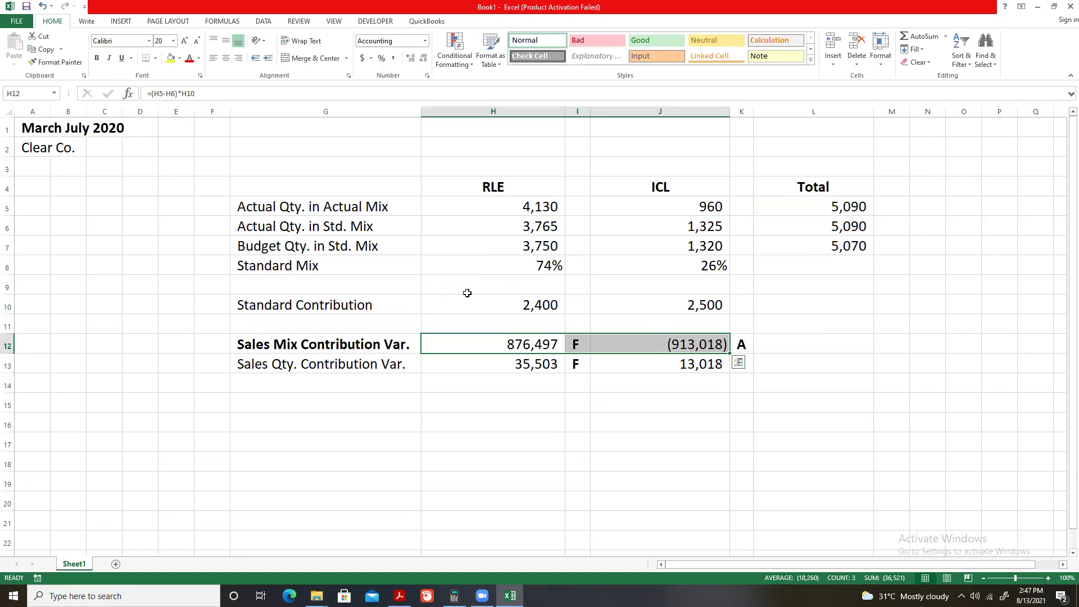
left_click(664, 448)
Make the "Sales Qty. Contribution Var." label in G13 bold.
left_click(337, 340)
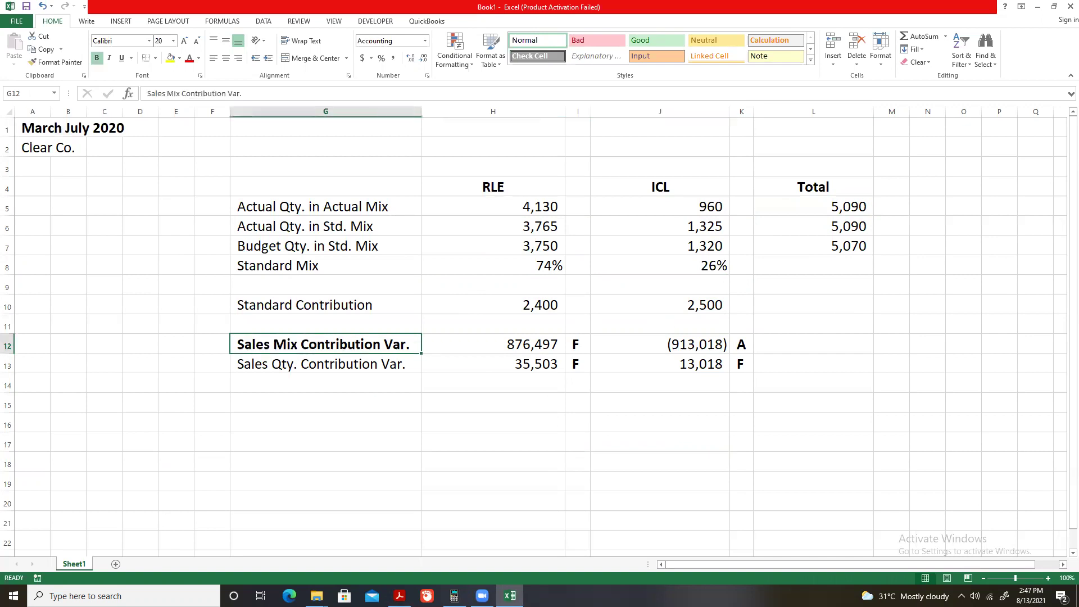
left_click(378, 369)
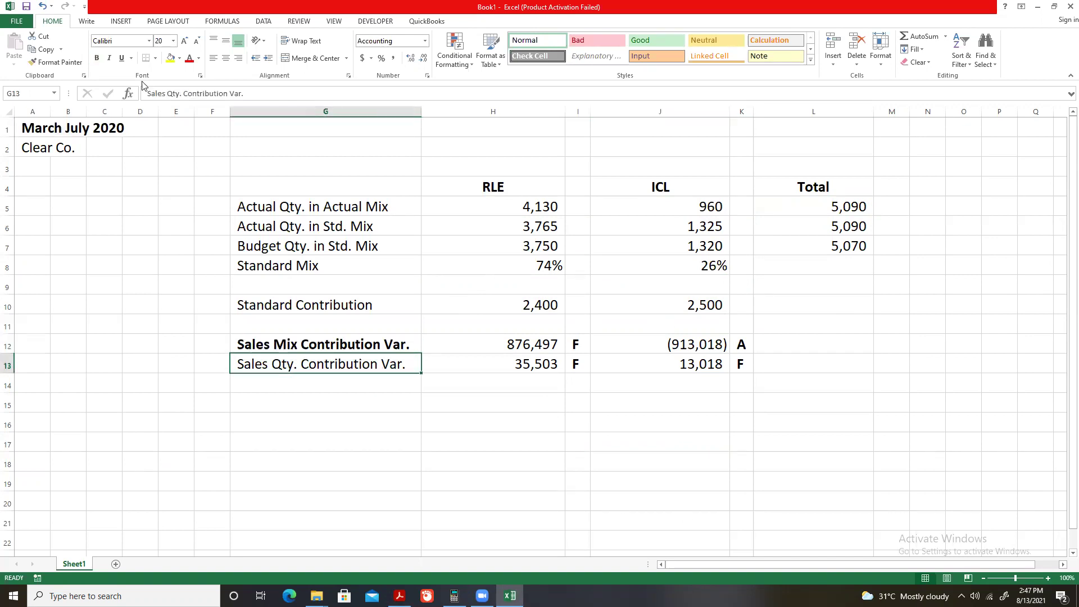
left_click(97, 58)
left_click(561, 428)
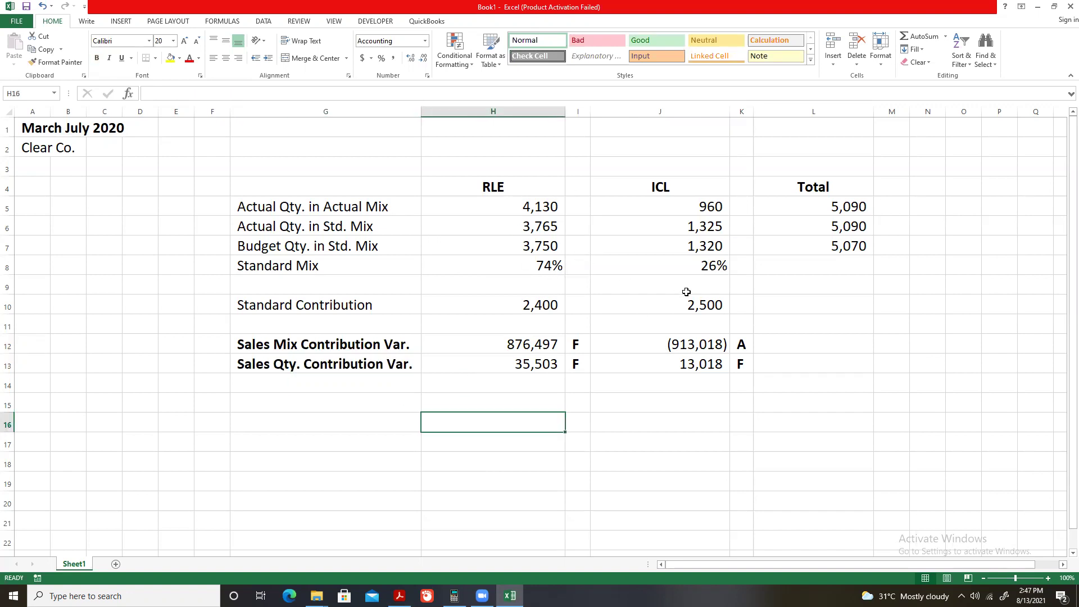
left_click(866, 231)
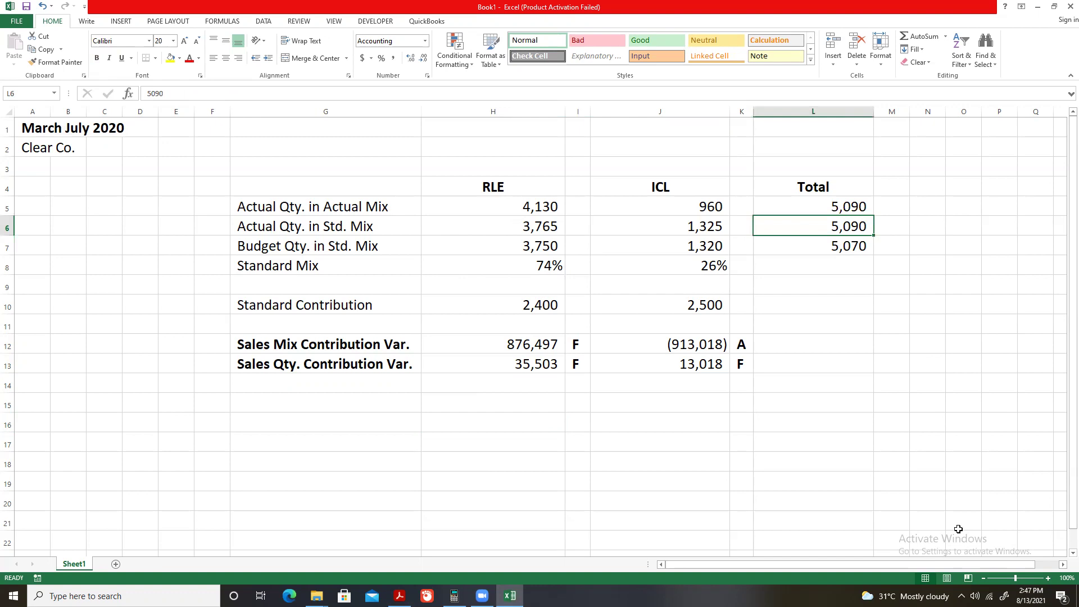
Compare the total actual and budget quantities in standard mix in L6:L7, and review the sales quantity contribution variances in row 13.
left_click_drag(839, 234, 841, 249)
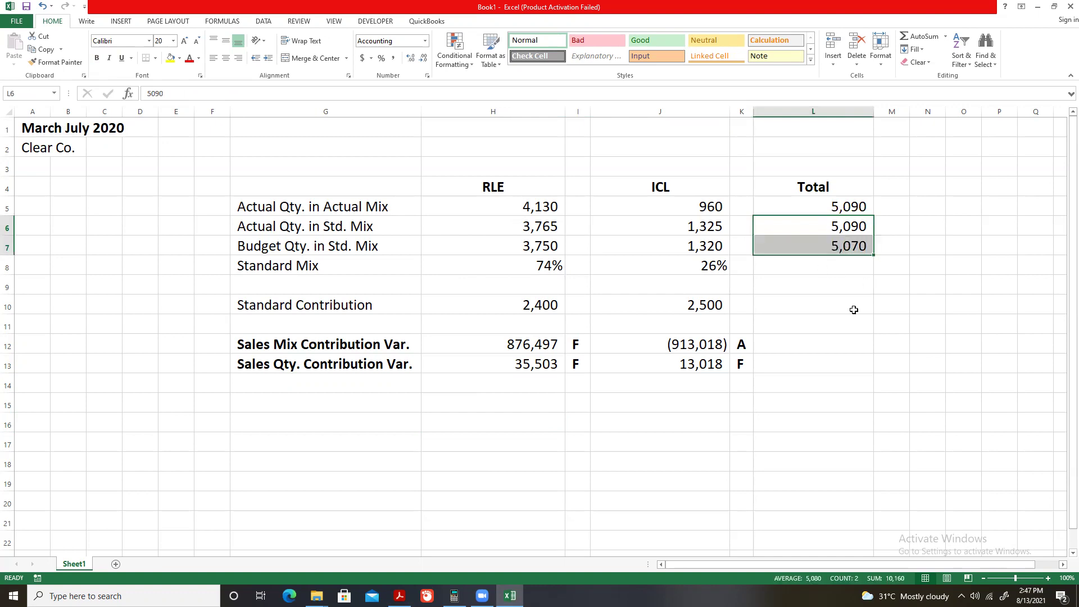
left_click(849, 308)
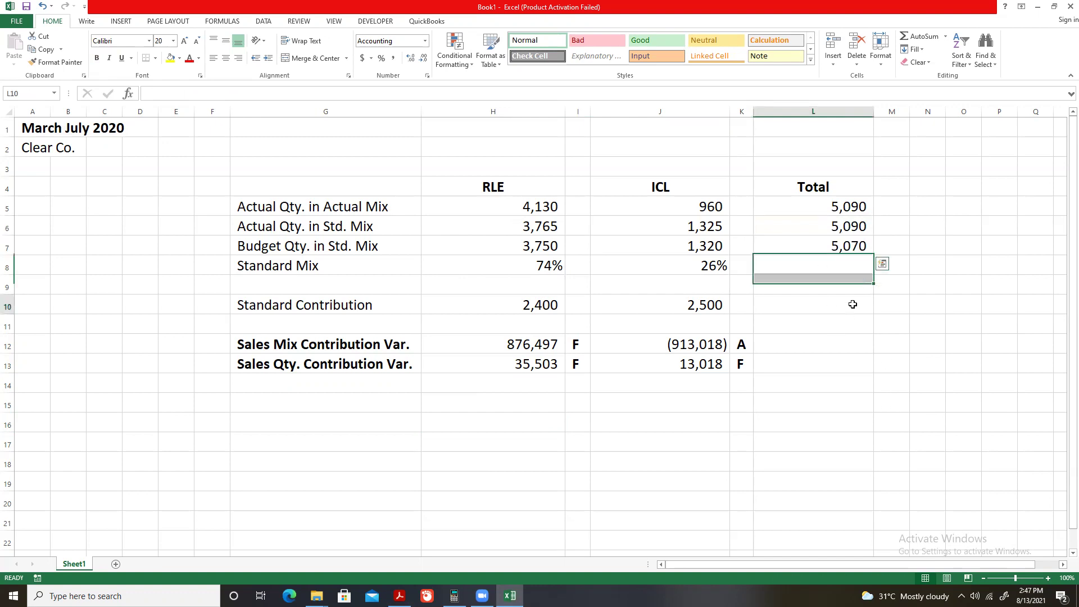
left_click(834, 231)
left_click_drag(835, 236, 842, 245)
left_click(842, 297)
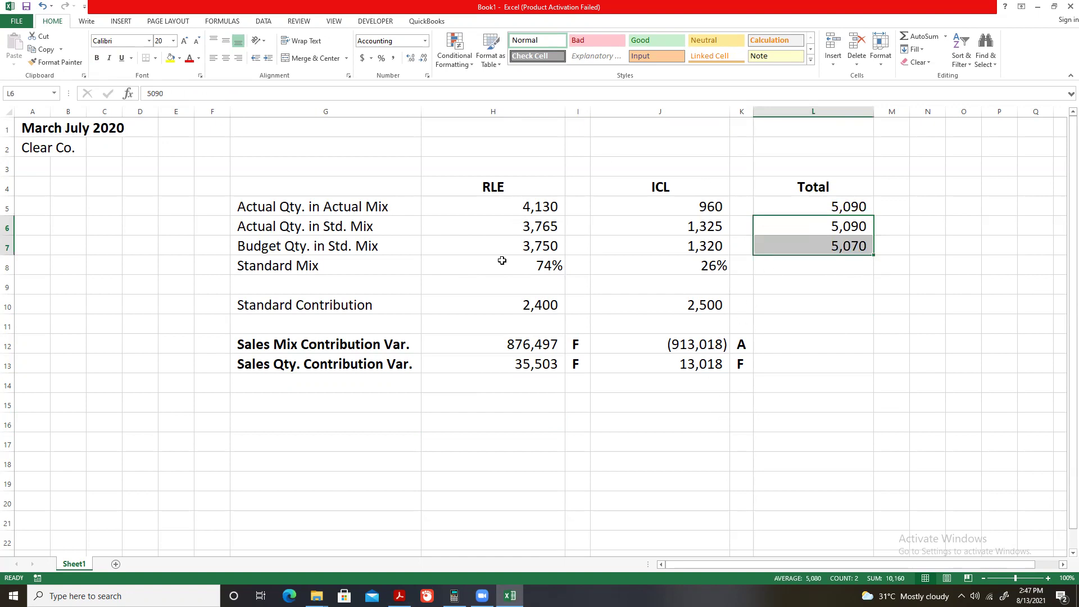
left_click_drag(299, 364, 739, 365)
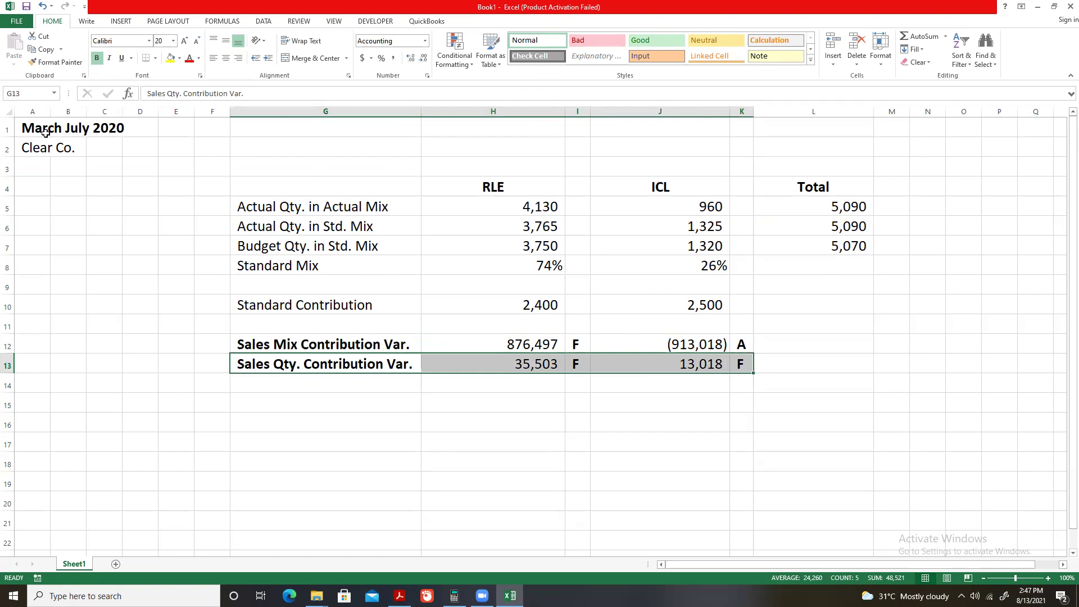
left_click(9, 127)
left_click(85, 149)
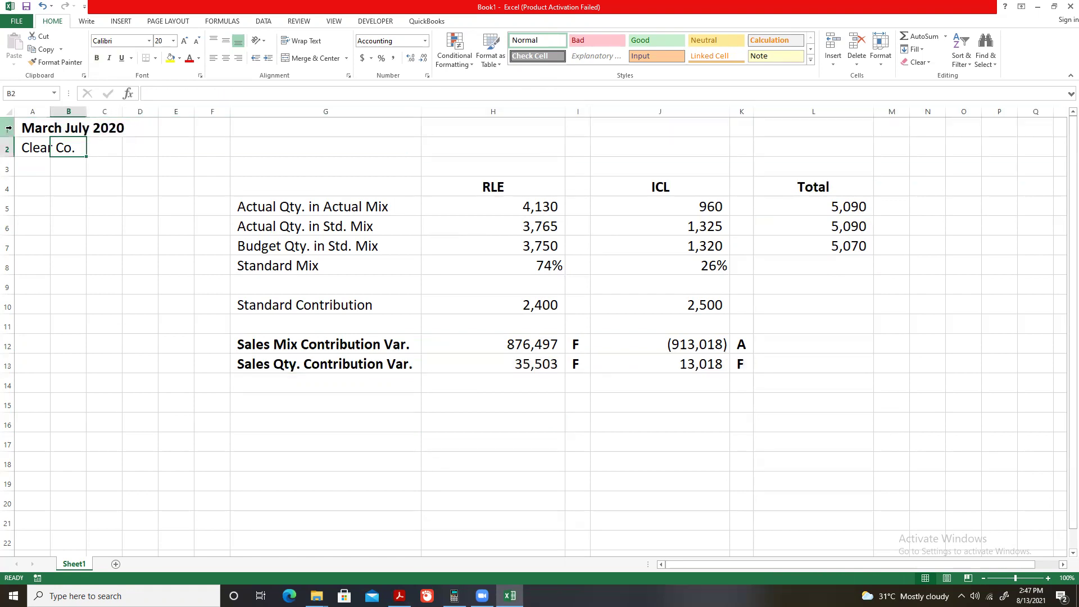
left_click_drag(4, 123, 7, 147)
left_click(212, 305)
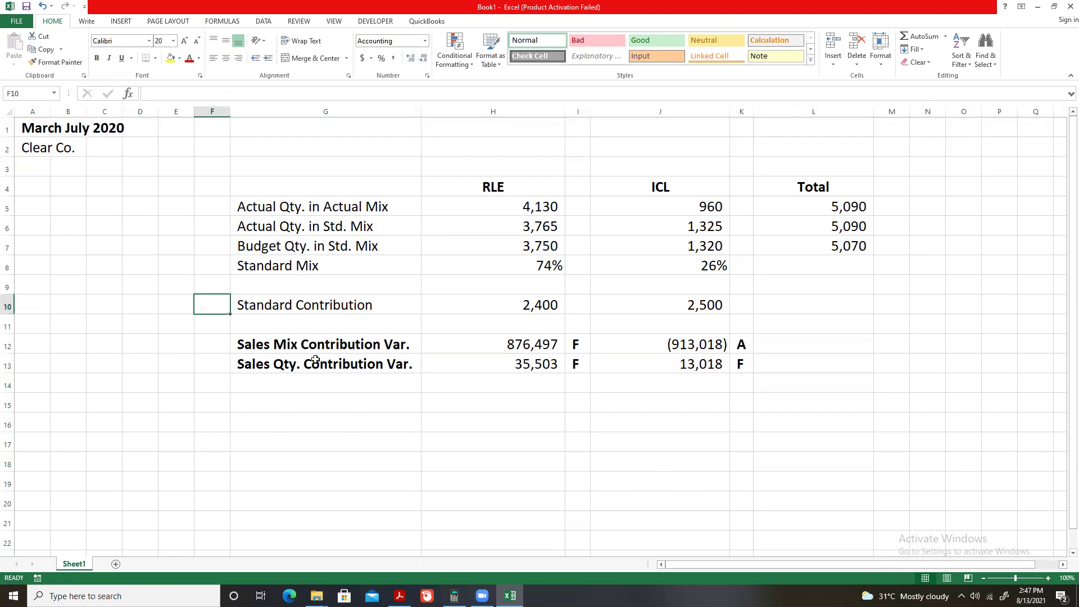
Check requirements (a) and (b) in the sample questions PDF in Acrobat Reader, and return to the Excel workbook.
left_click(298, 340)
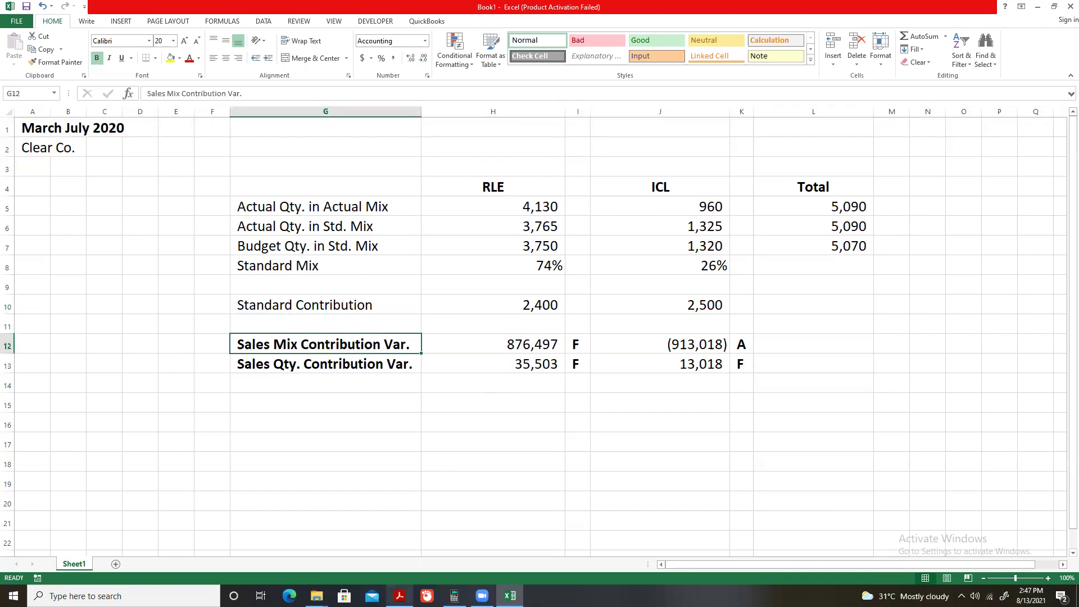
left_click(400, 596)
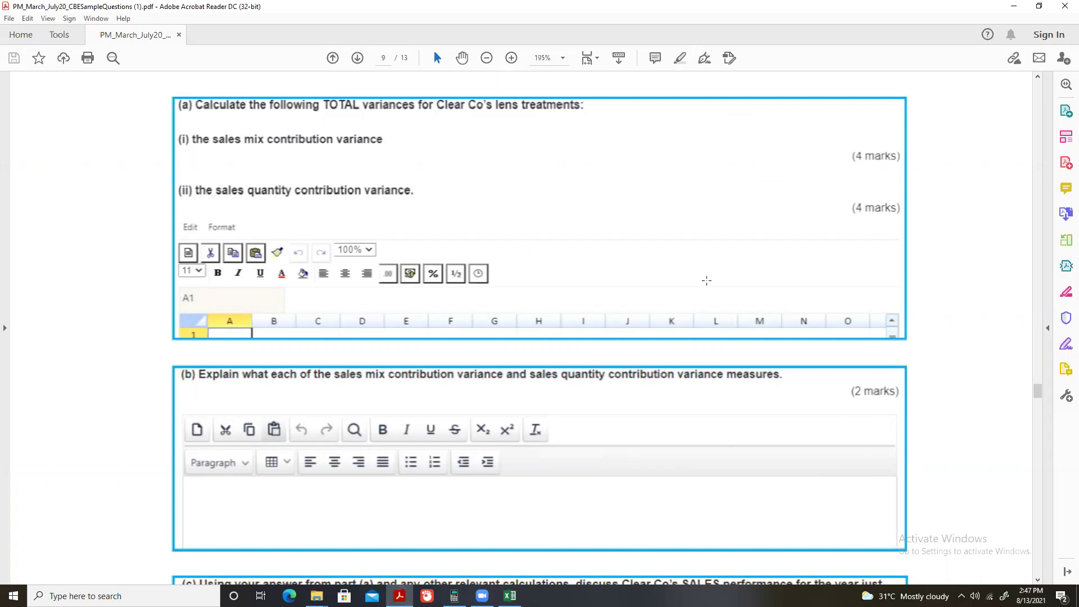
key("alt+Tab")
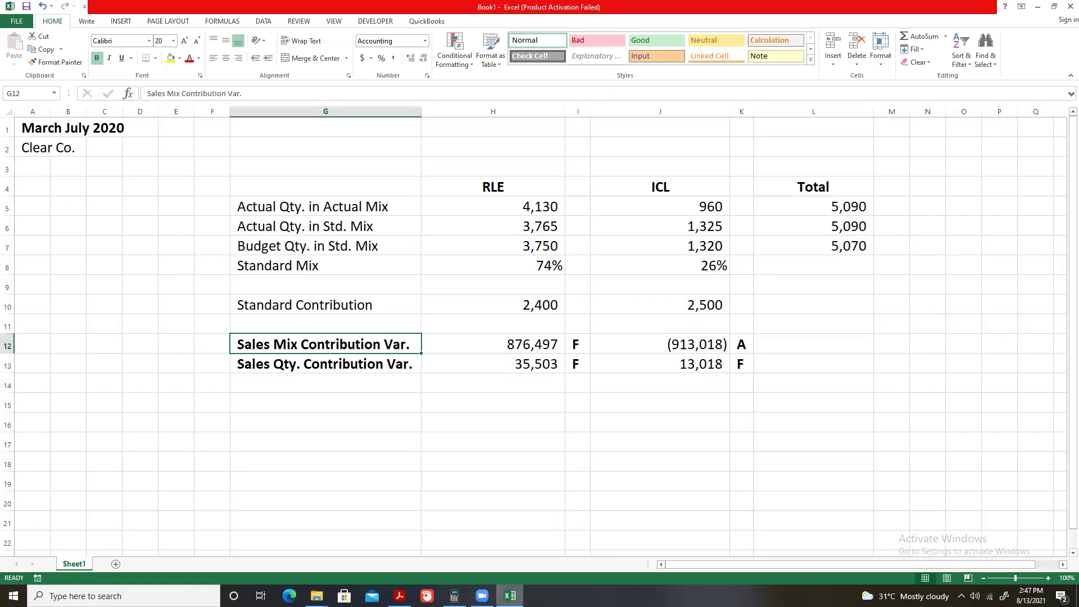